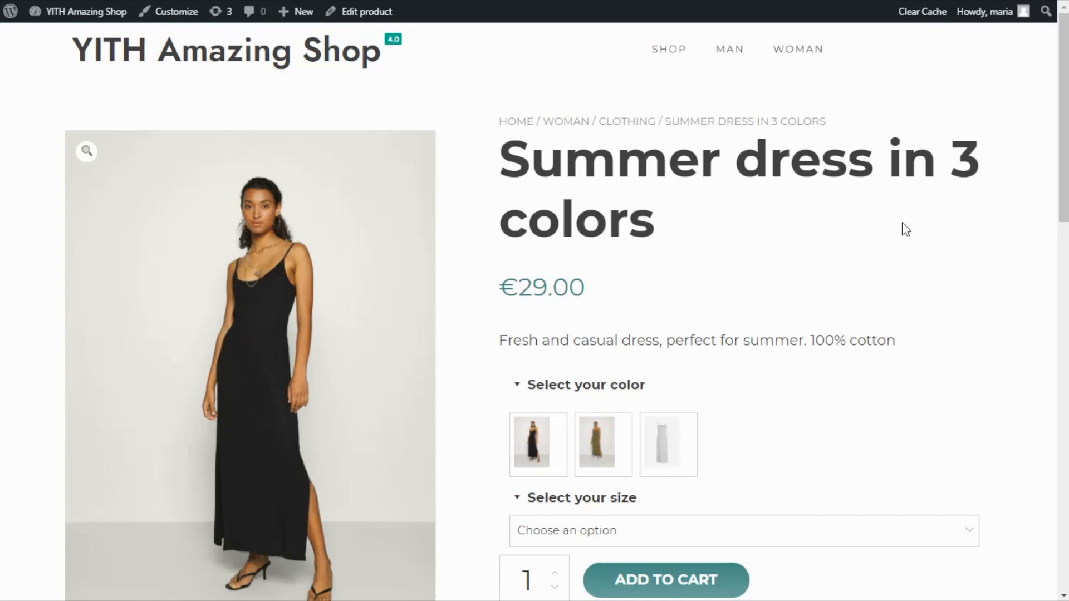
# Step: Review the Summer dress in 3 colors product page, including its color choices and the available size options
pyautogui.scroll(-1, 906, 230)
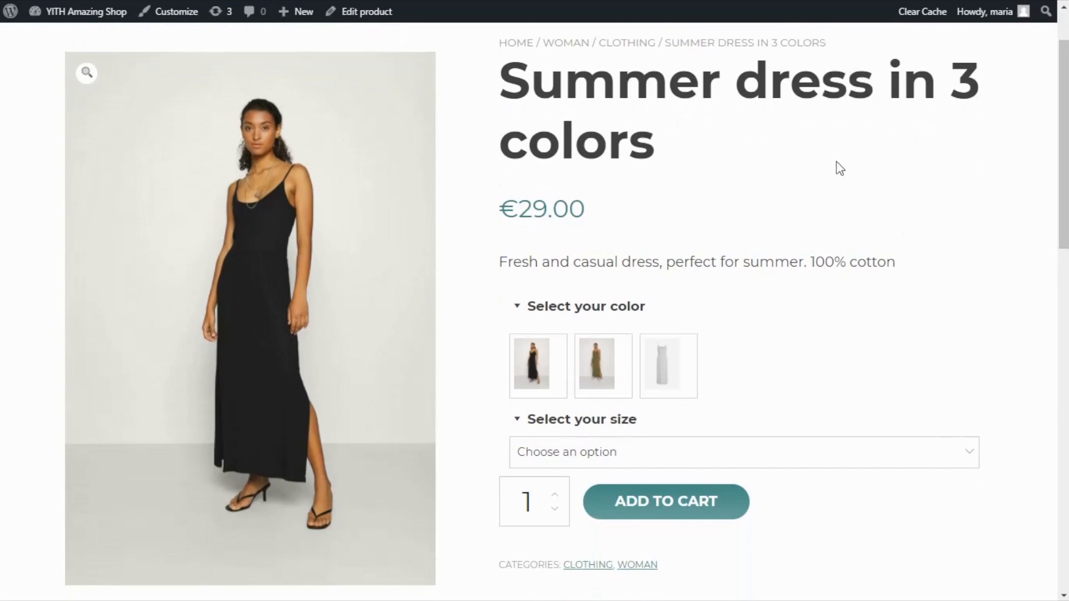
pyautogui.scroll(-1, 926, 218)
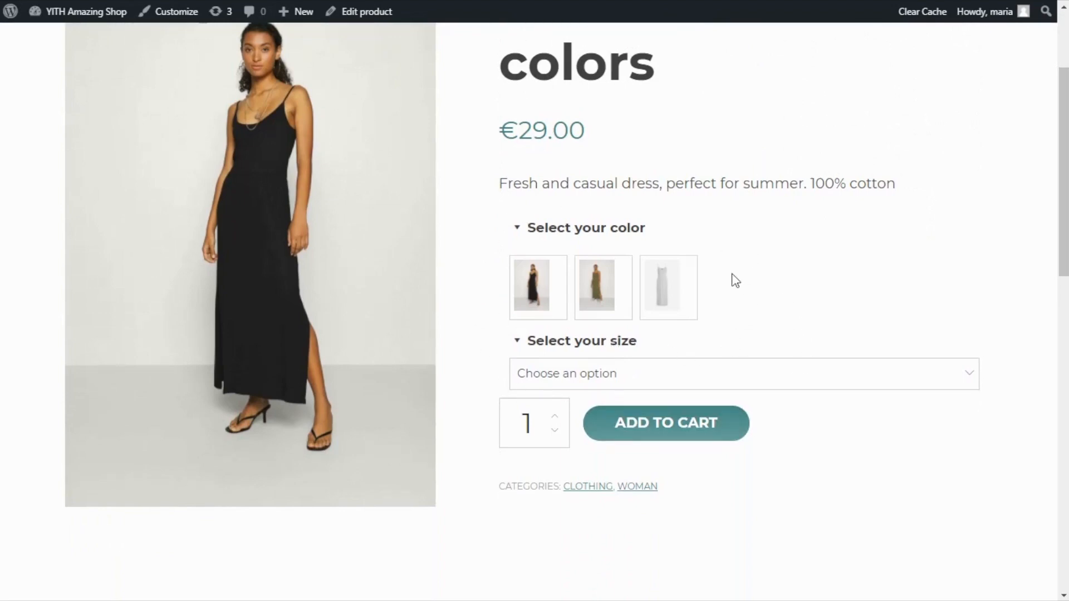
pyautogui.scroll(-1, 766, 280)
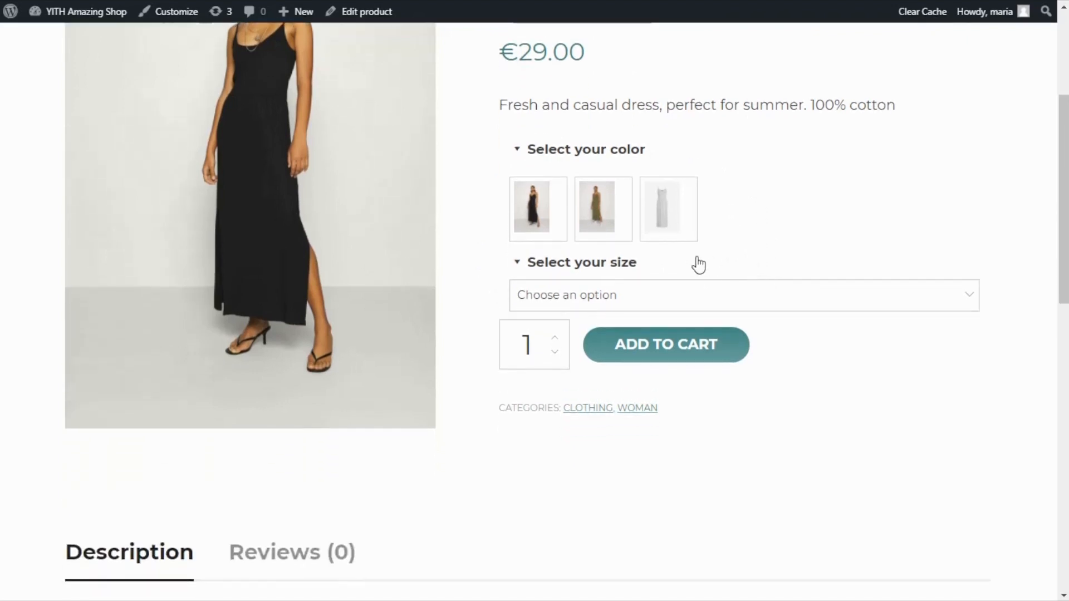
pyautogui.click(628, 304)
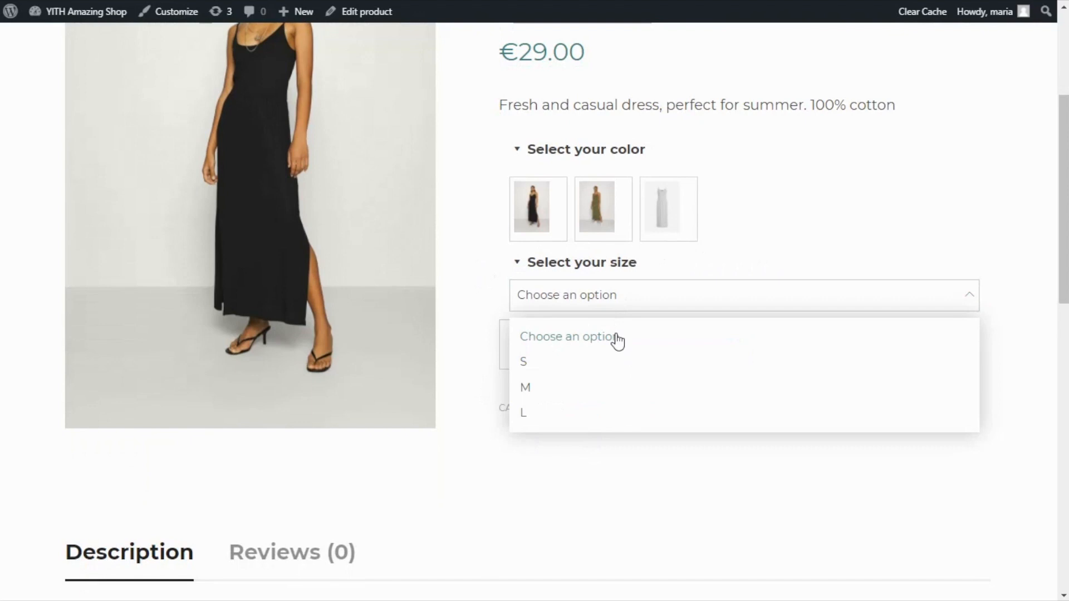
pyautogui.click(786, 159)
pyautogui.scroll(4, 771, 159)
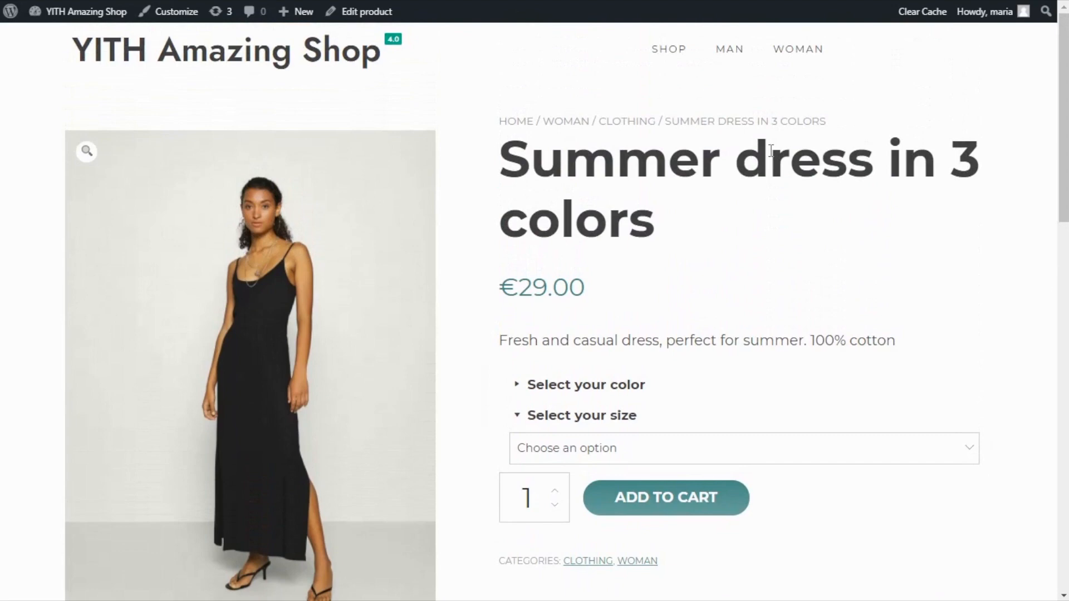
# Step: Go to the shop's admin dashboard and open the YITH Product Add-Ons settings
pyautogui.moveTo(93, 22)
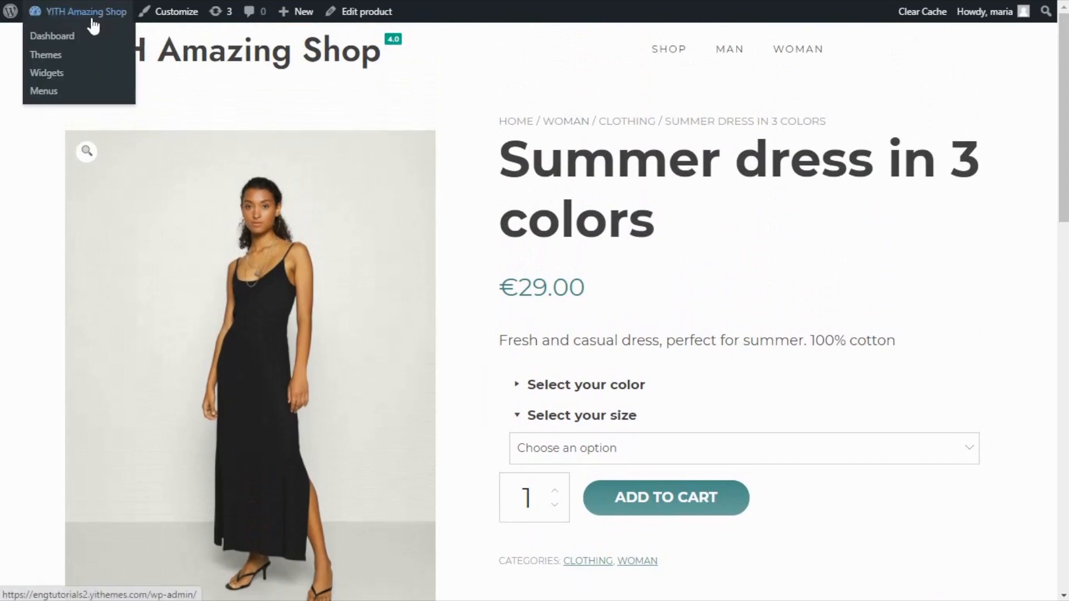
pyautogui.click(56, 40)
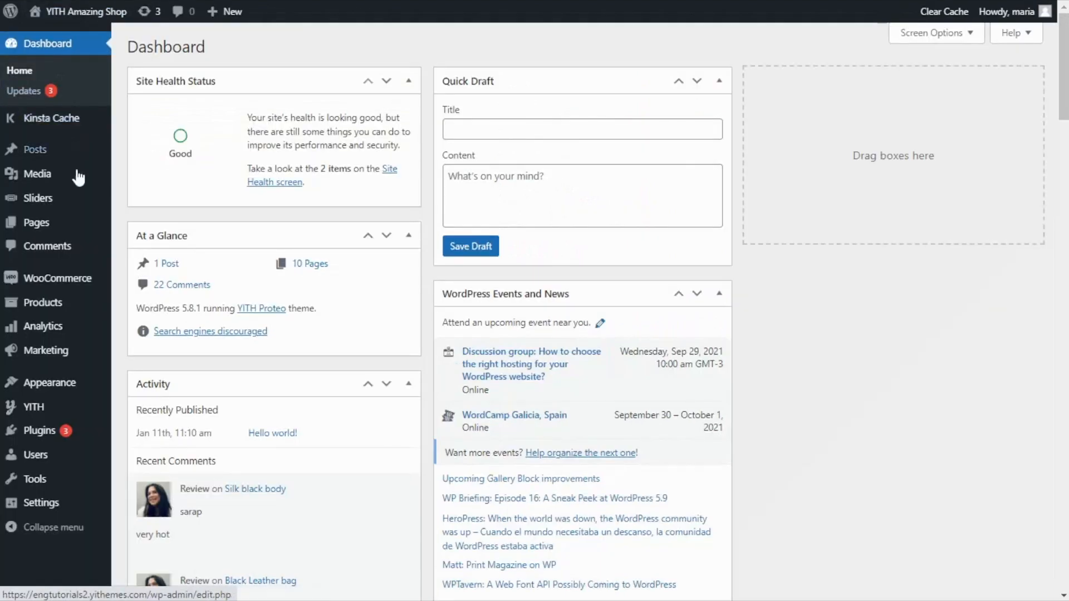
pyautogui.moveTo(71, 413)
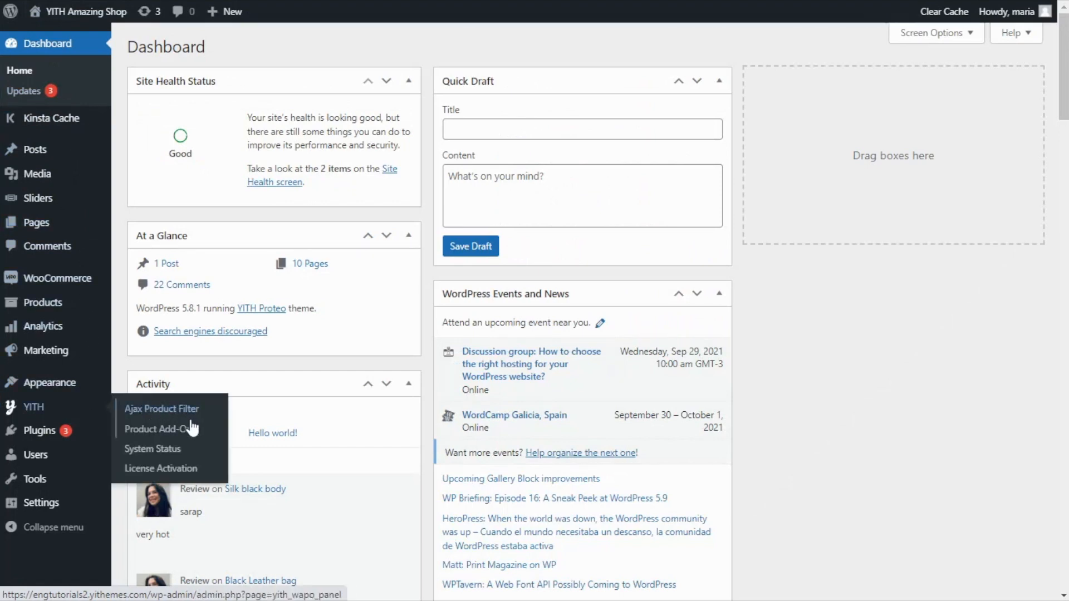
pyautogui.click(191, 435)
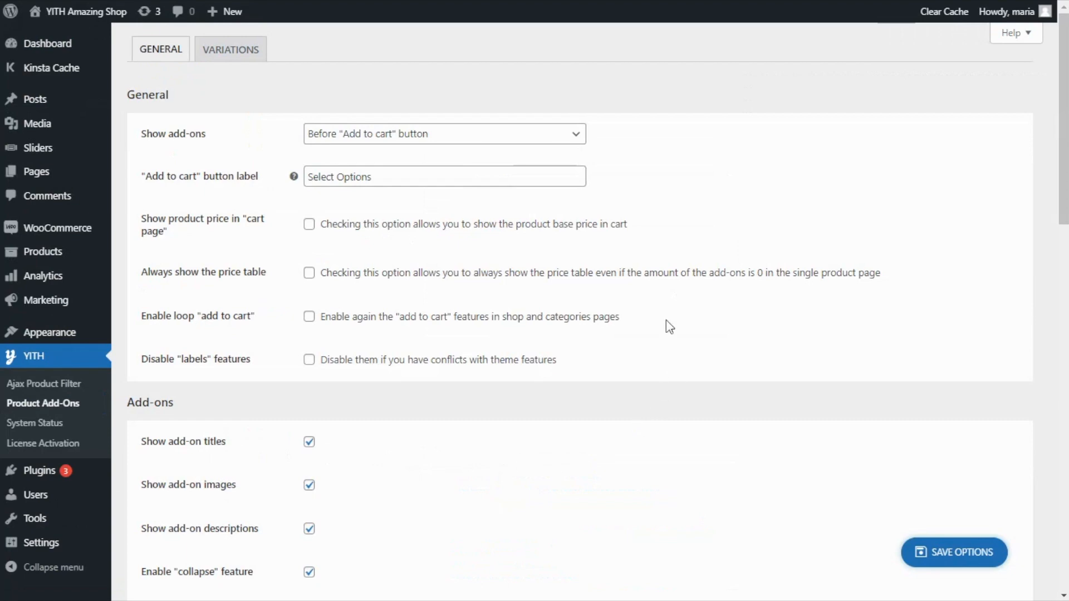
# Step: Examine the general Product Add-Ons settings, from the add-on display options through the tooltip and uploading options
pyautogui.scroll(-1, 490, 370)
pyautogui.scroll(-3, 490, 370)
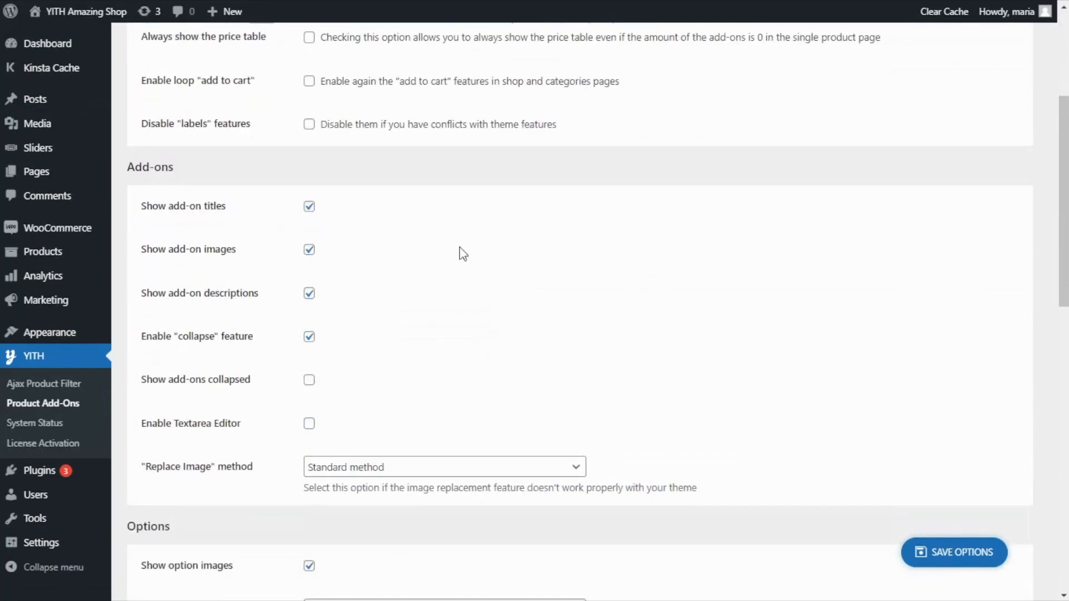
pyautogui.scroll(-4, 404, 308)
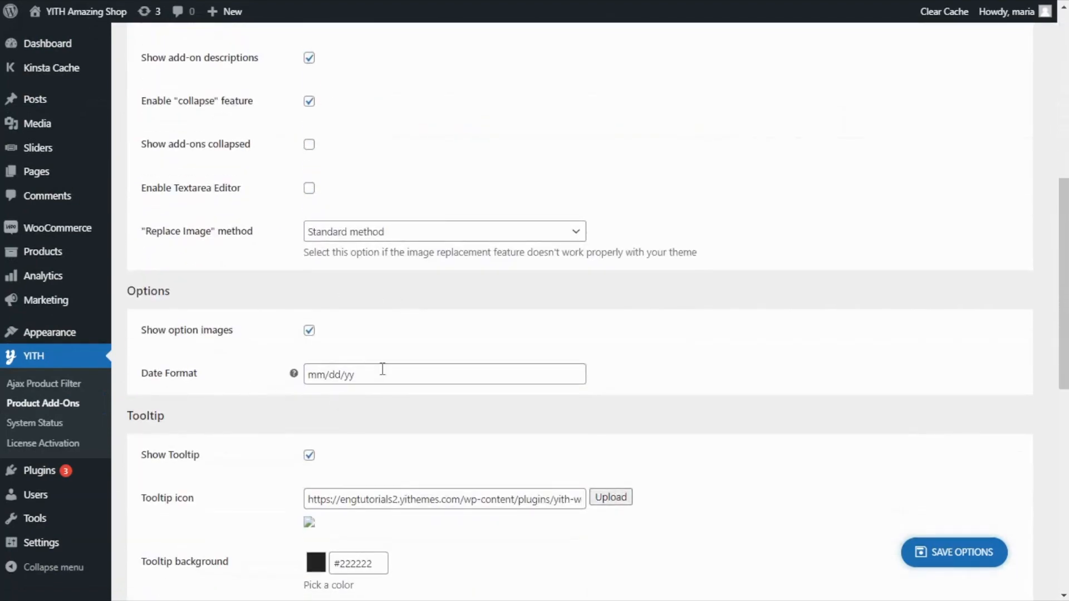
pyautogui.scroll(-5, 382, 369)
pyautogui.scroll(-3, 398, 355)
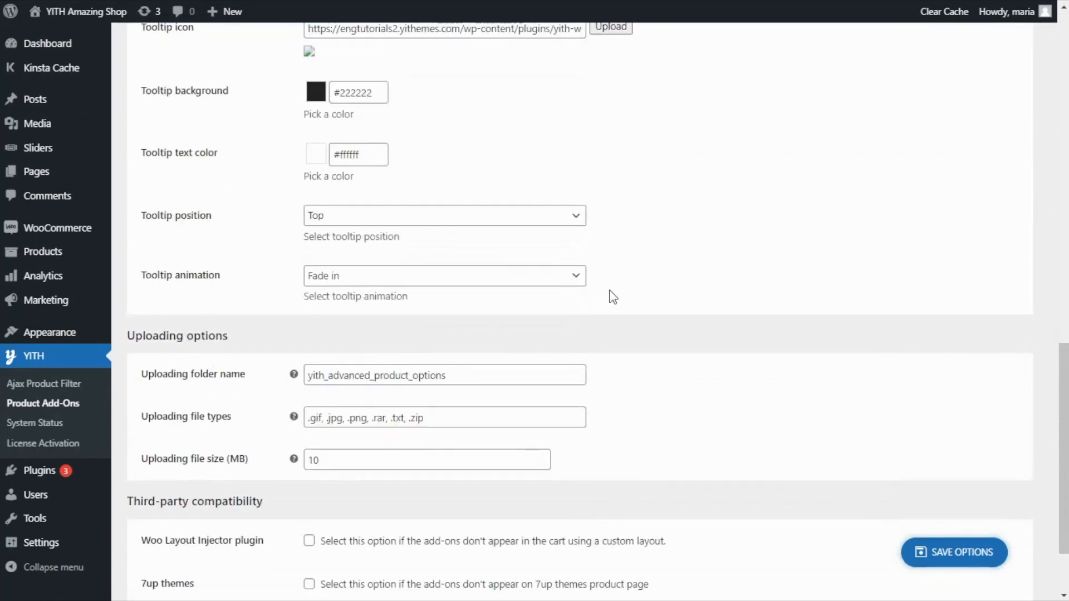
pyautogui.scroll(2, 614, 294)
pyautogui.scroll(5, 618, 291)
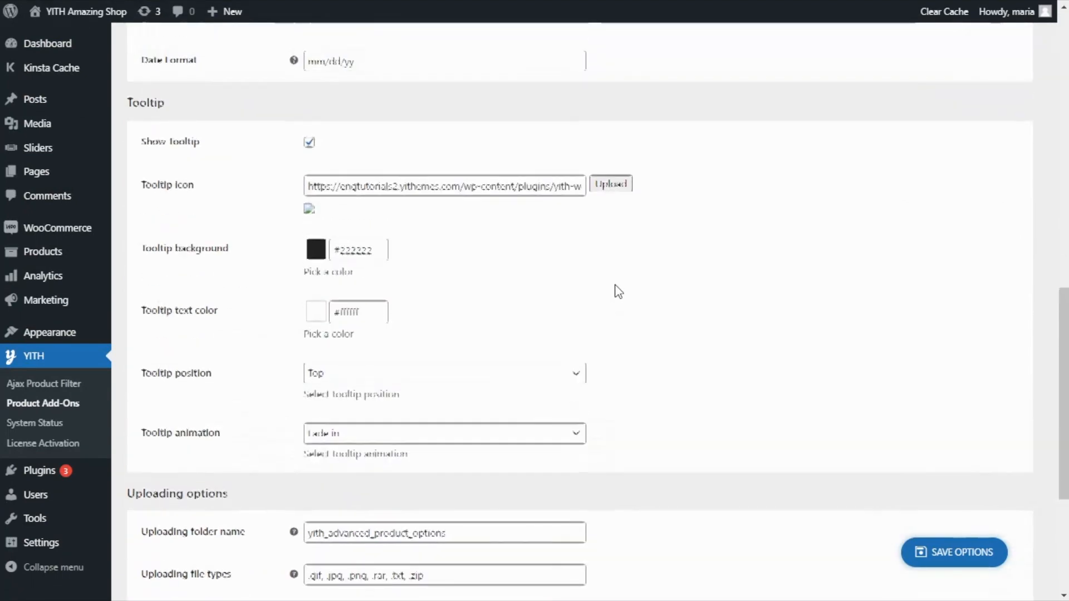
pyautogui.scroll(4, 618, 291)
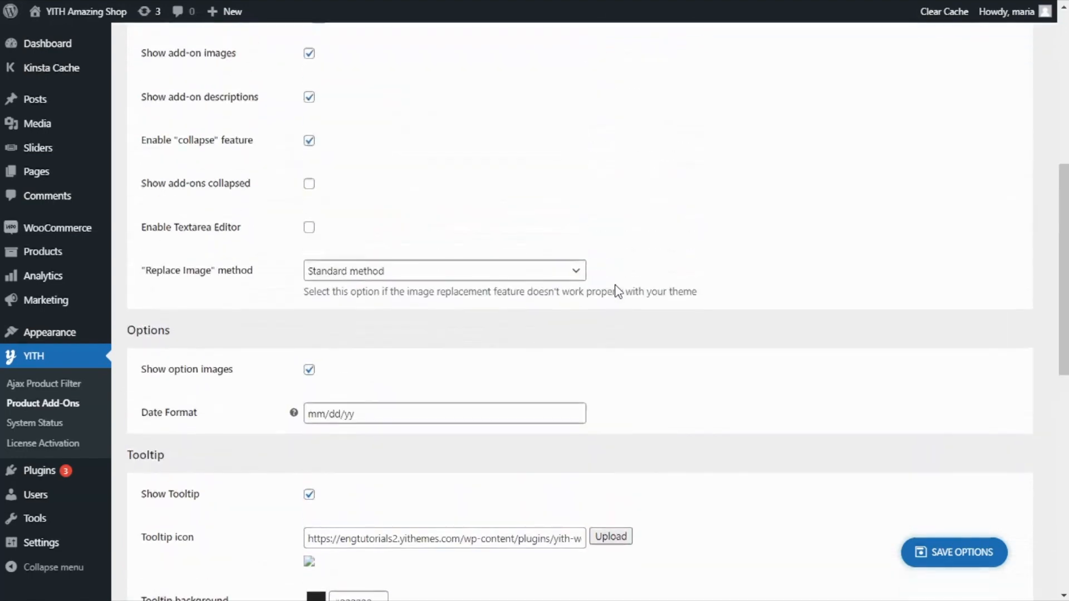
pyautogui.scroll(2, 618, 291)
pyautogui.scroll(3, 618, 291)
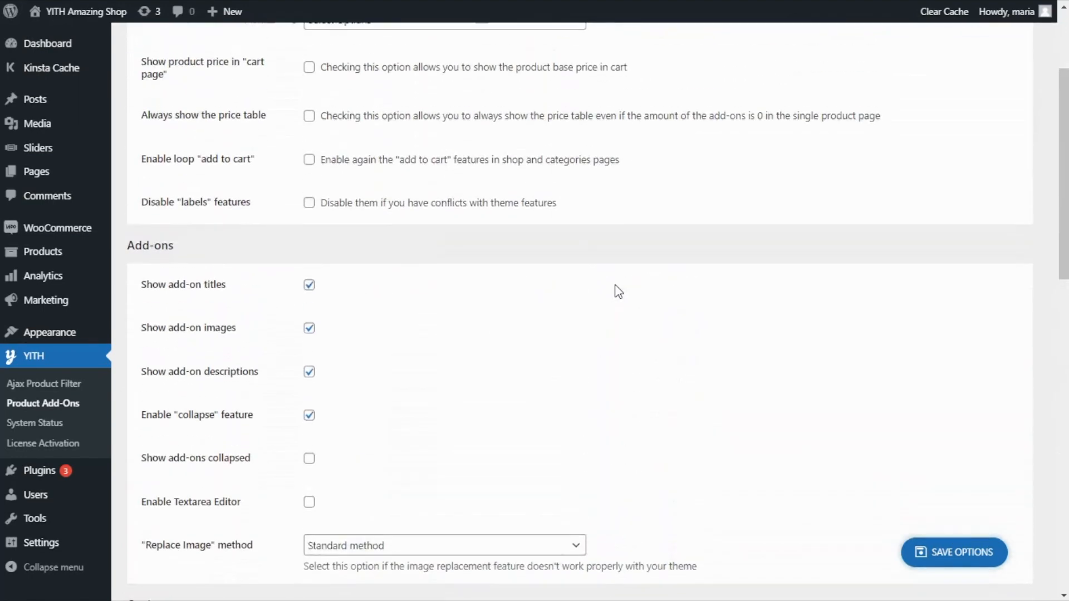
pyautogui.scroll(2, 618, 291)
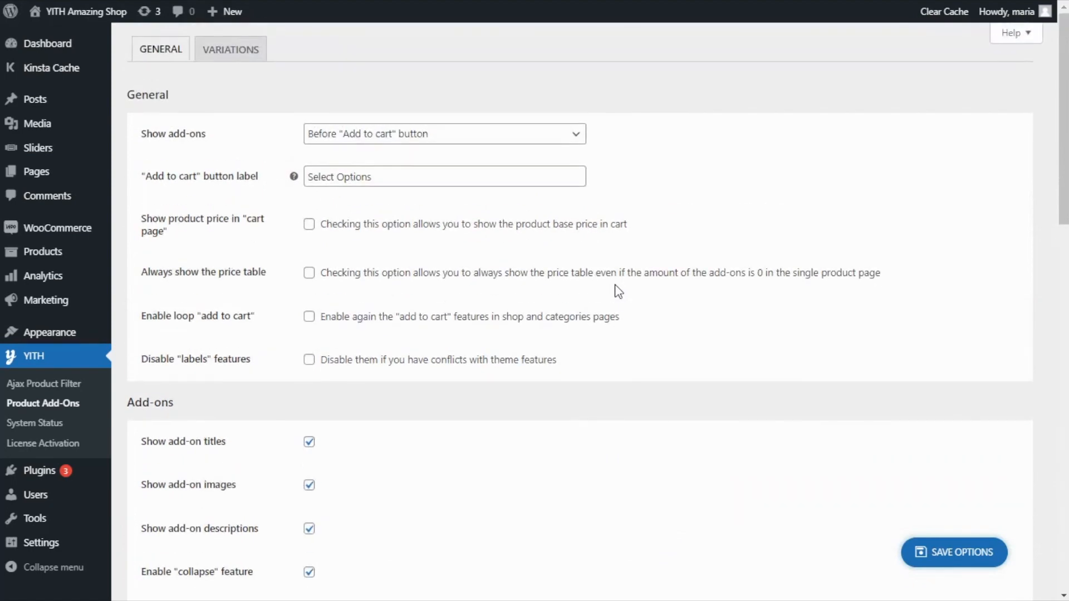
# Step: Open the add-ons of the Summer Dress variations group and examine the Select your color add-on's settings and options
pyautogui.moveTo(50, 255)
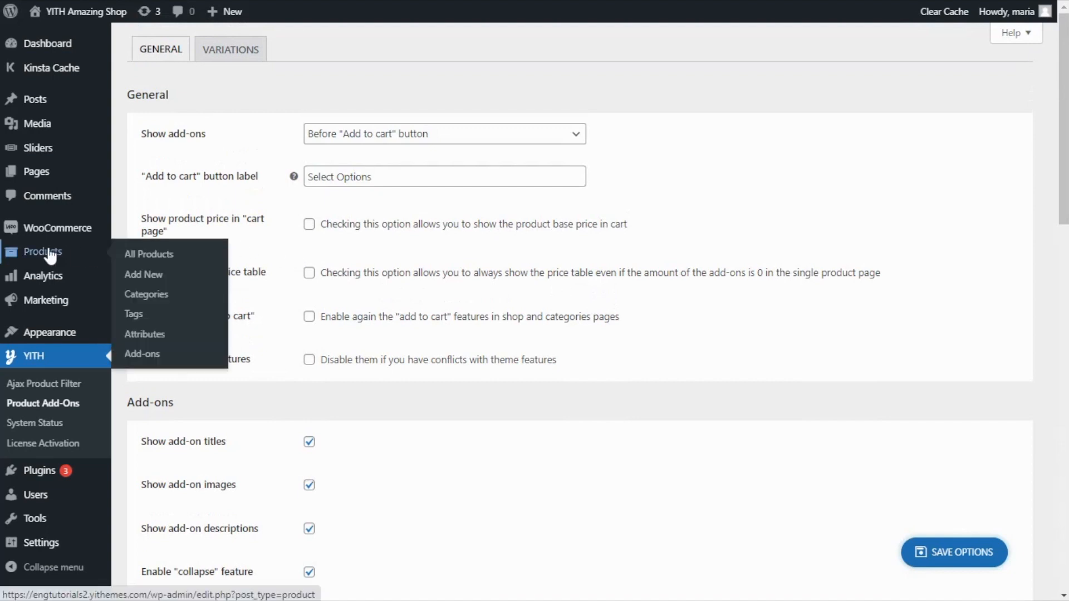
pyautogui.click(143, 354)
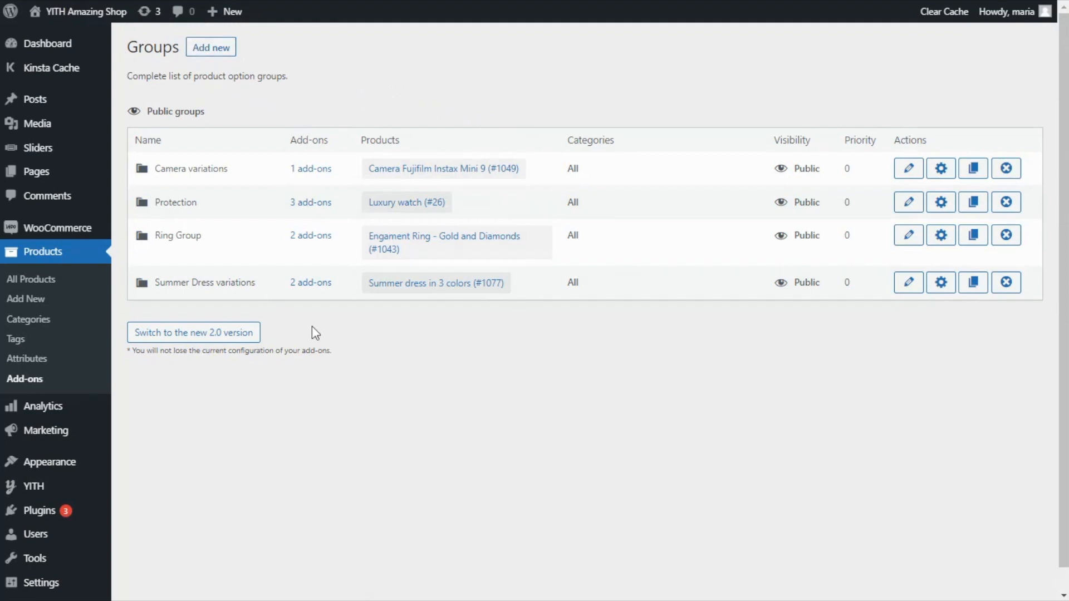
pyautogui.click(318, 284)
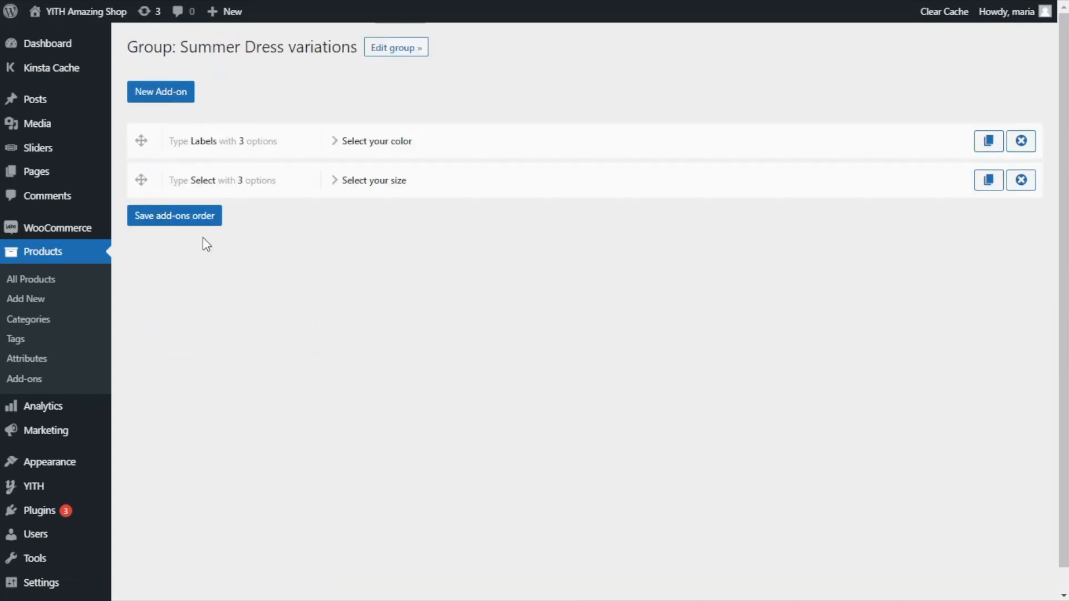
pyautogui.click(231, 147)
pyautogui.scroll(-5, 401, 292)
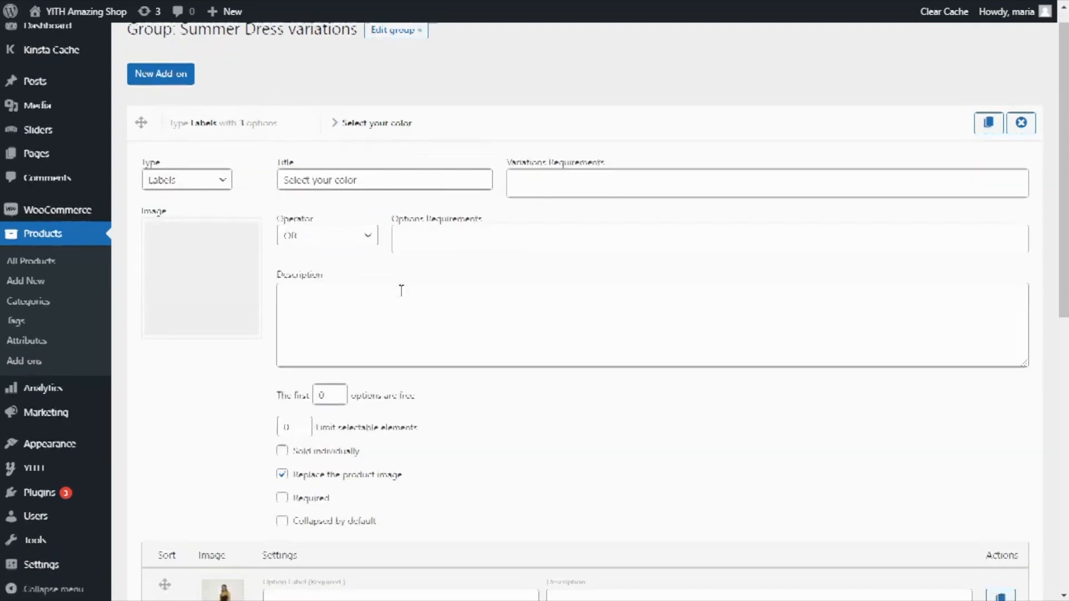
pyautogui.scroll(-3, 403, 298)
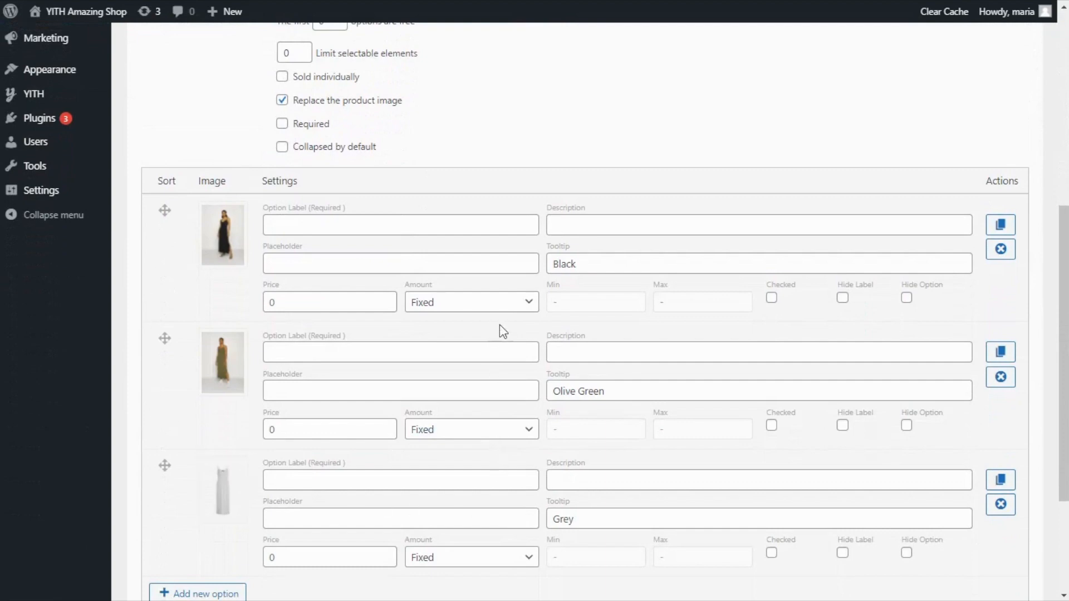
pyautogui.scroll(-4, 528, 320)
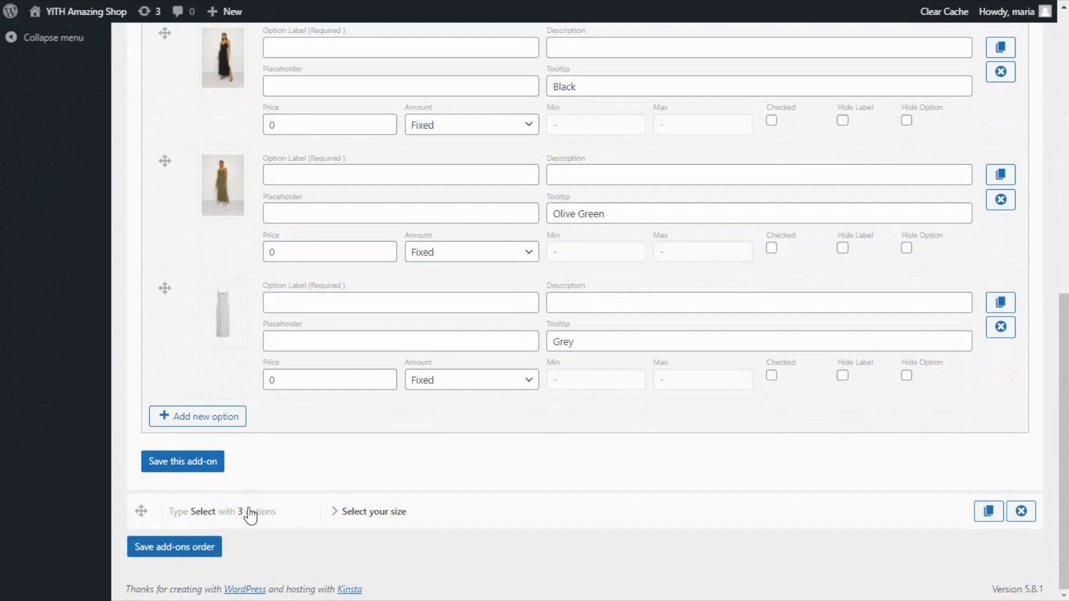
# Step: Expand the Select your size add-on and examine its settings and size options
pyautogui.click(250, 515)
pyautogui.scroll(-5, 377, 475)
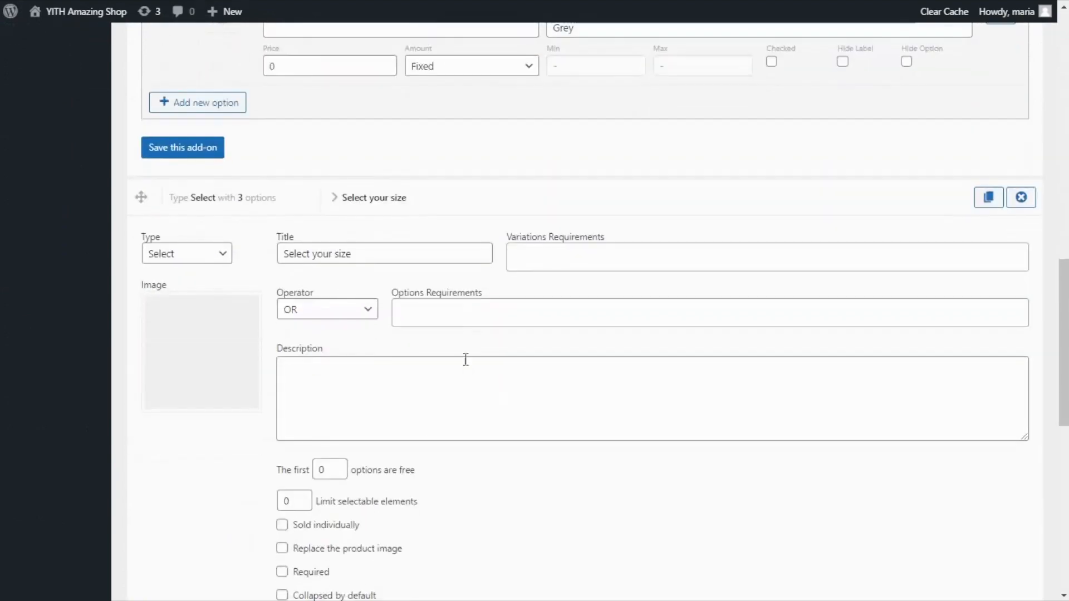
pyautogui.scroll(-7, 279, 392)
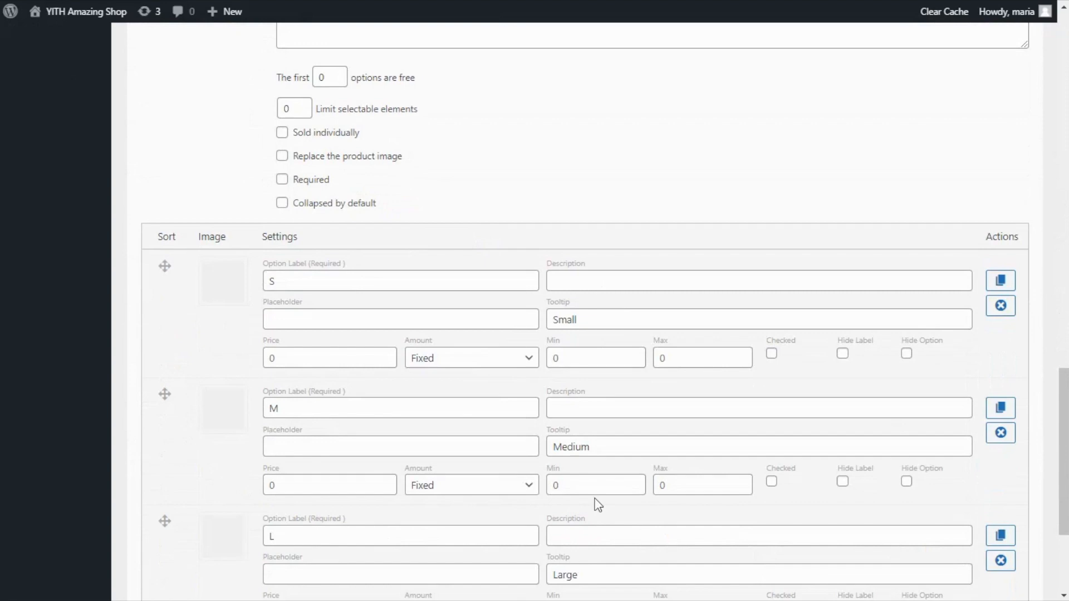
pyautogui.scroll(1, 595, 485)
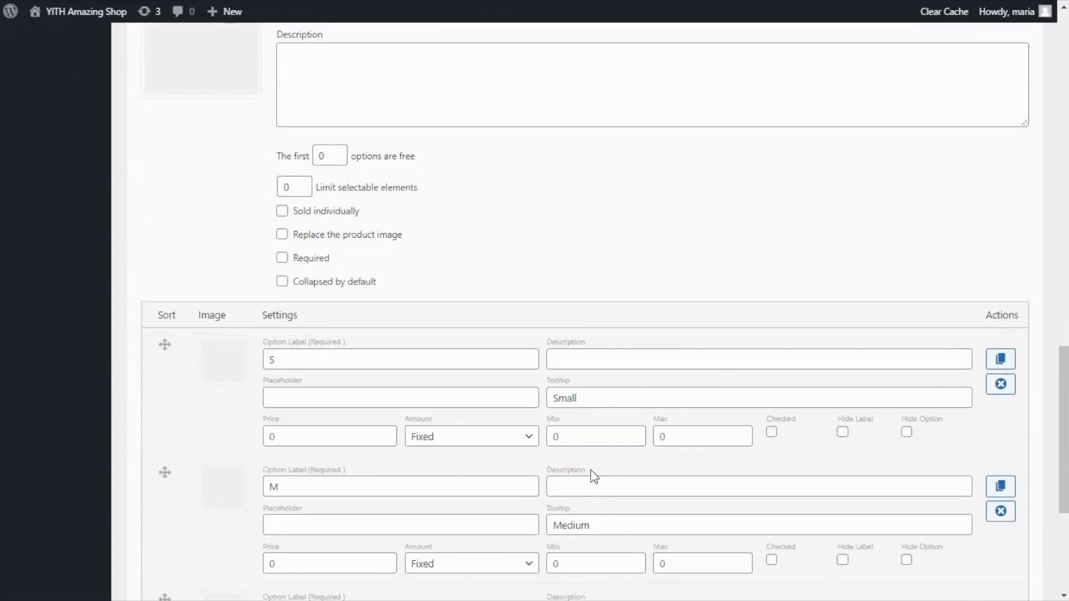
pyautogui.scroll(1, 591, 473)
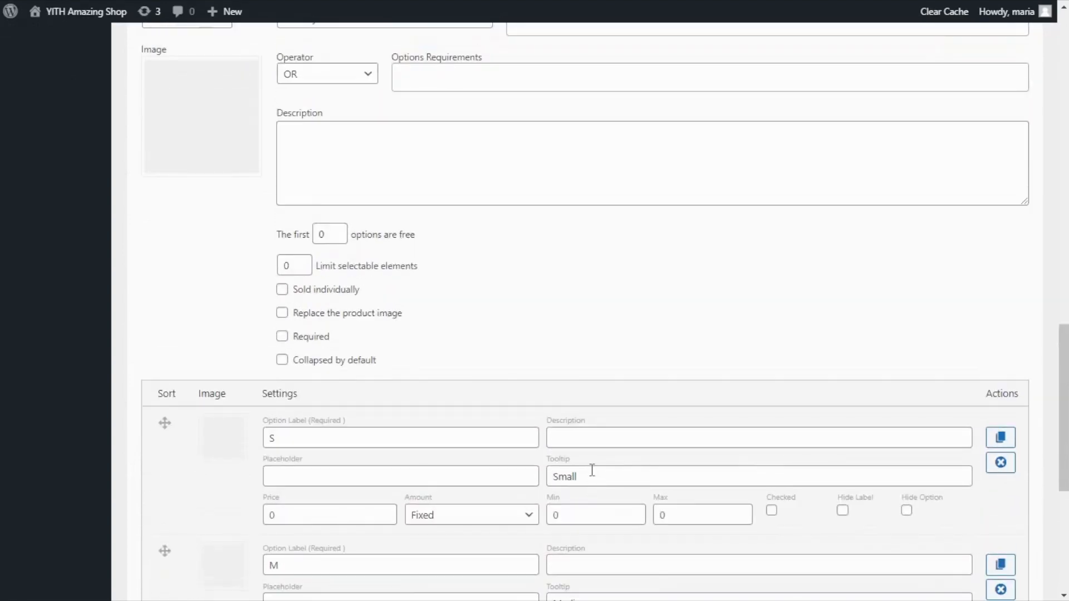
pyautogui.scroll(1, 592, 471)
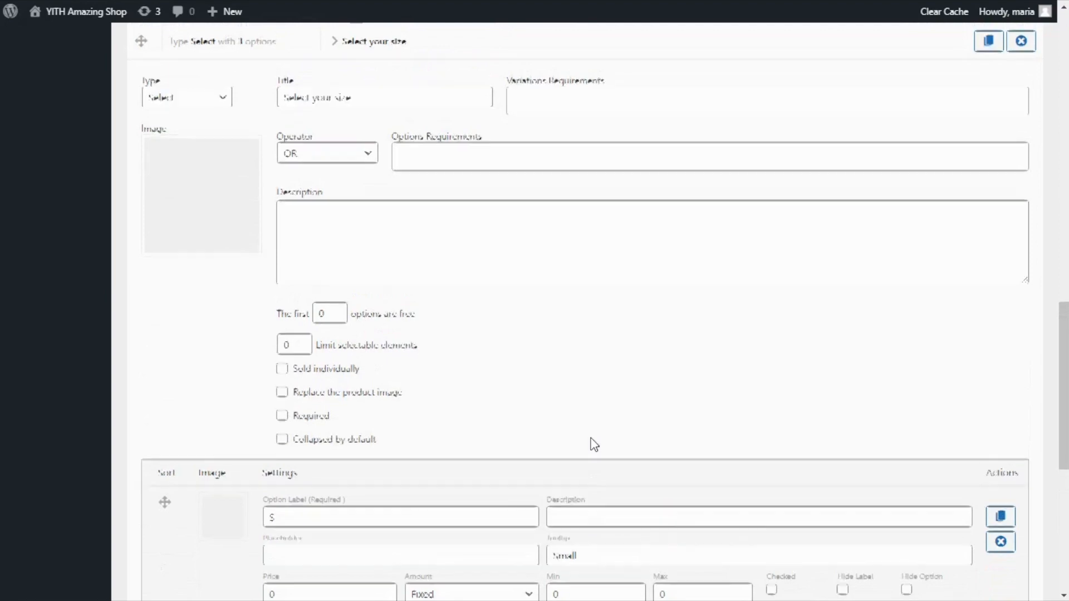
pyautogui.scroll(1, 595, 444)
pyautogui.scroll(7, 594, 445)
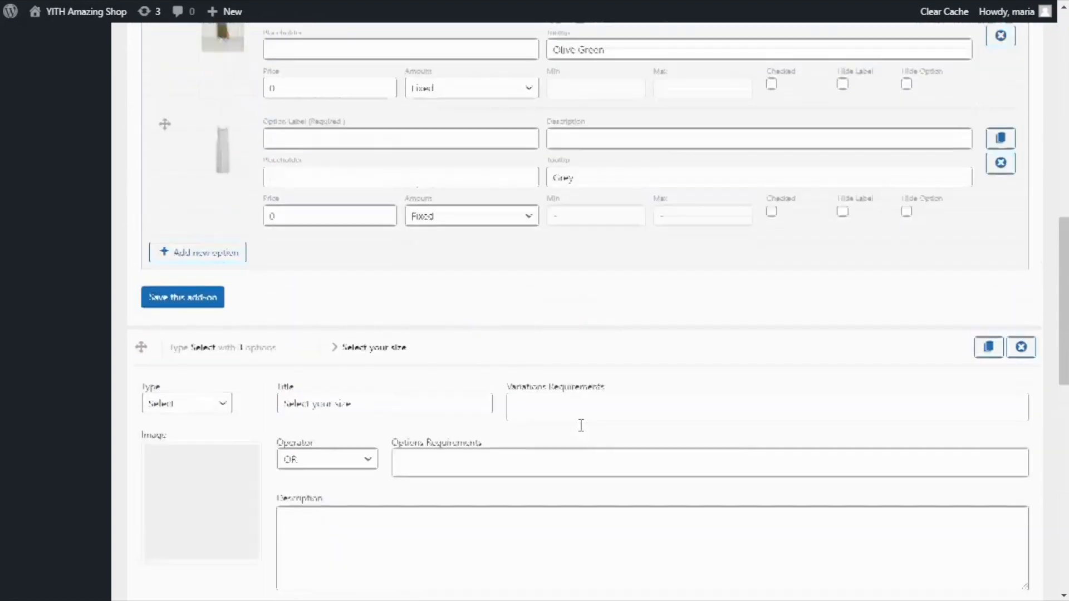
pyautogui.scroll(3, 514, 392)
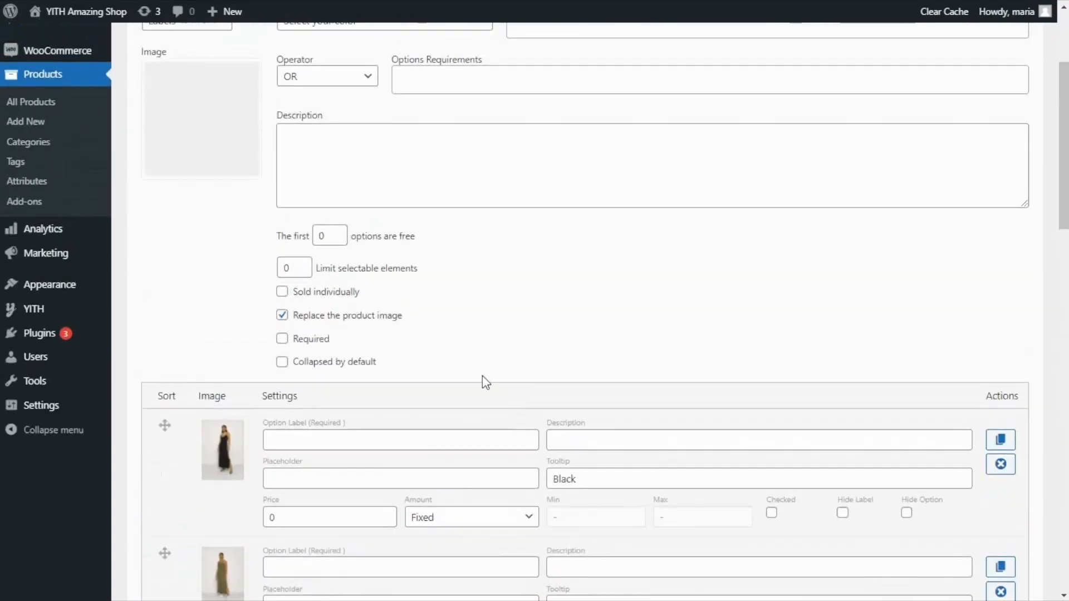
# Step: Find the YITH WooCommerce Product Add-ons & Extra Options Premium plugin by searching installed plugins for "add-ons", and update it to version 2.2.1
pyautogui.click(42, 344)
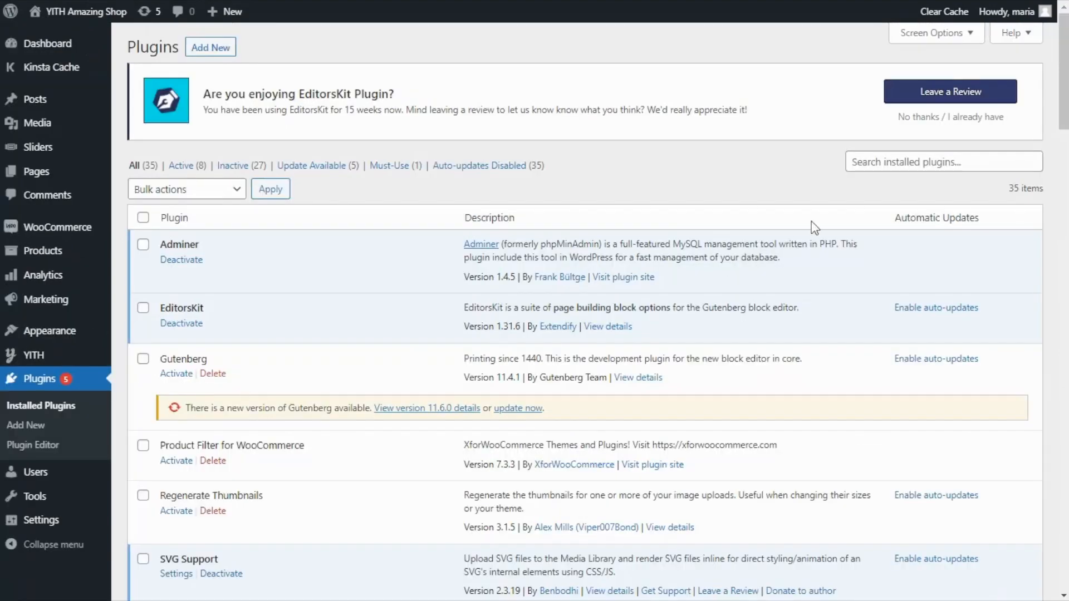
pyautogui.click(872, 162)
pyautogui.write('add-ons')
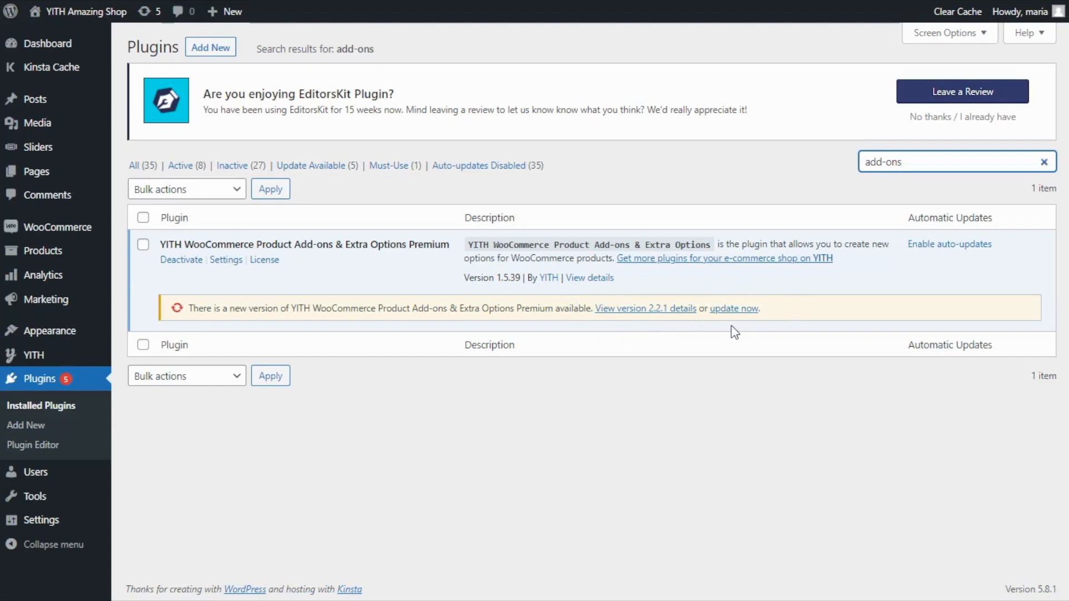
pyautogui.click(734, 309)
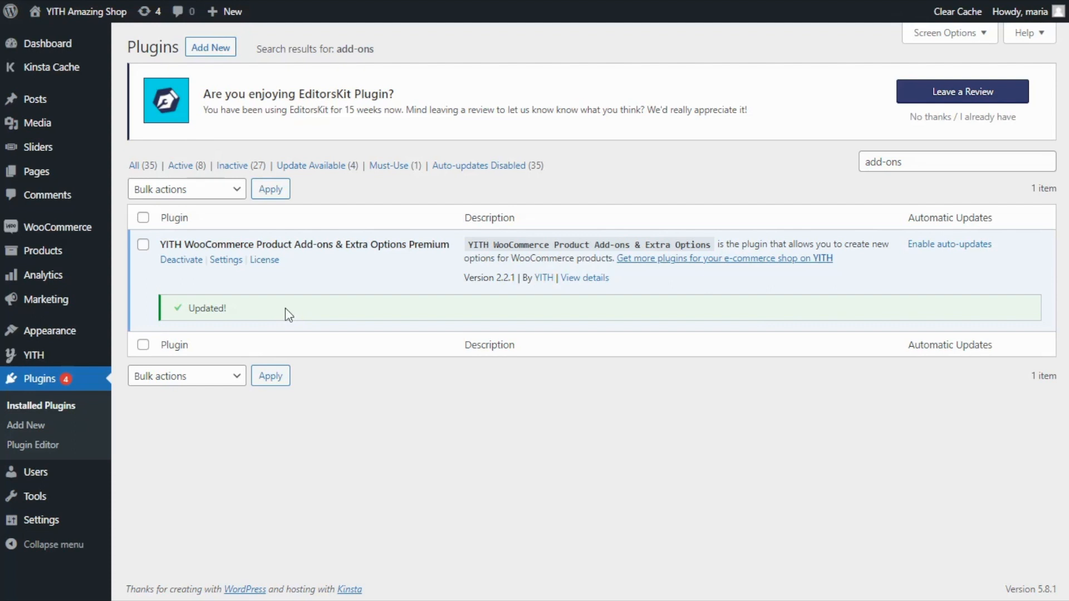
# Step: Open the product add-ons groups list and switch the plugin to the new 2.0 version
pyautogui.moveTo(63, 255)
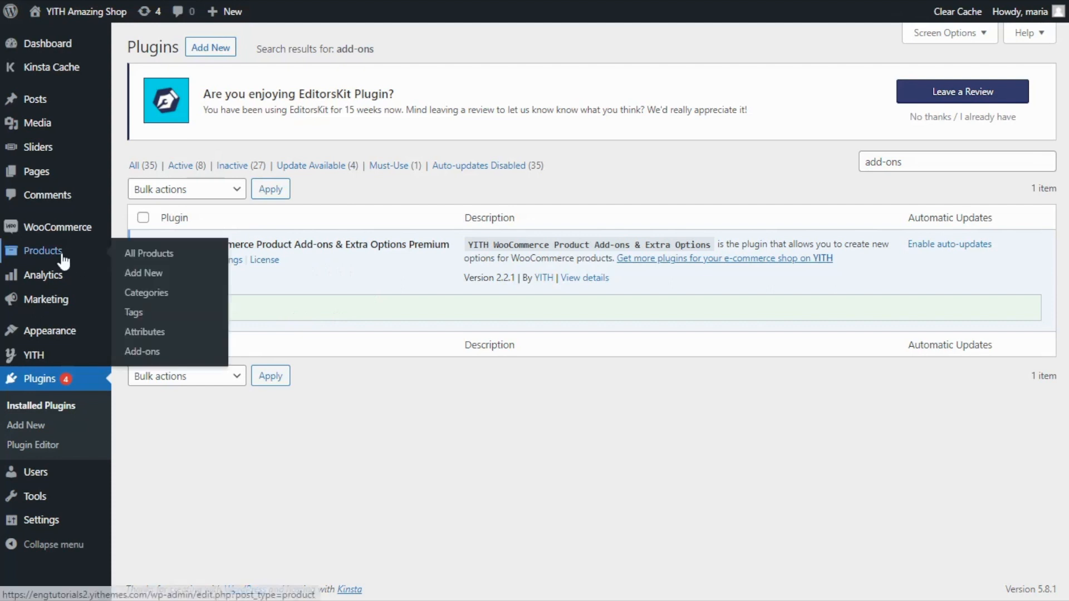
pyautogui.click(164, 354)
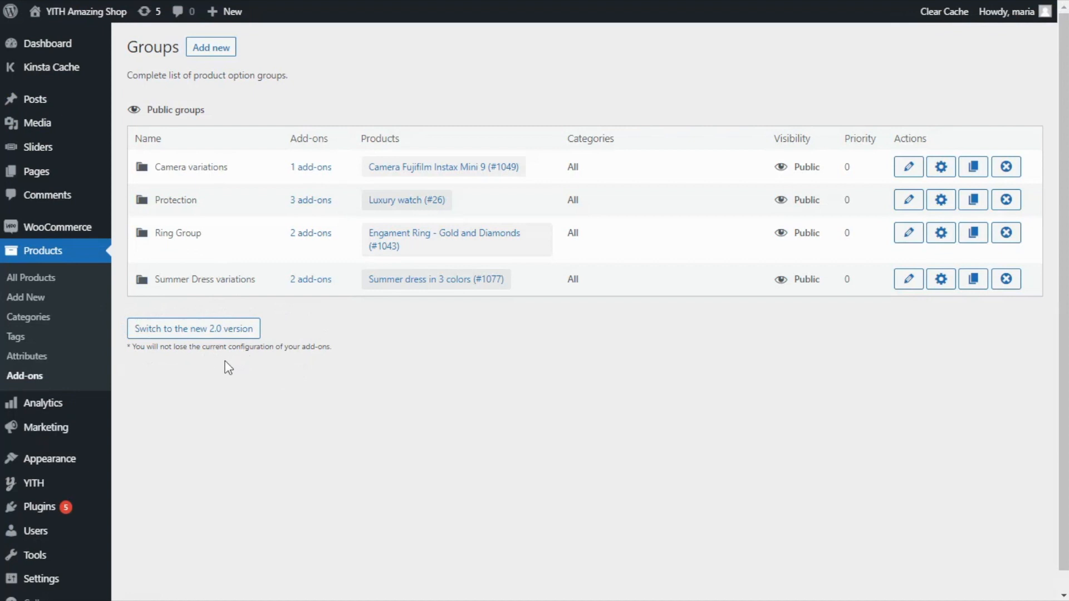
pyautogui.click(195, 333)
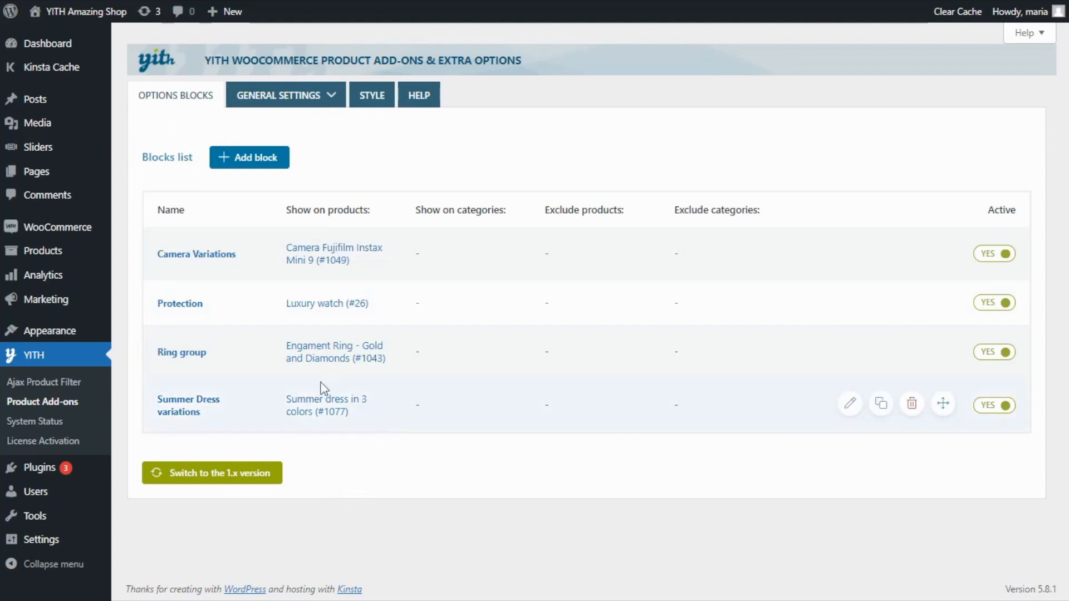
# Step: Open the Summer dress in 3 colors product page from the blocks list and examine its color and size options
pyautogui.click(316, 415)
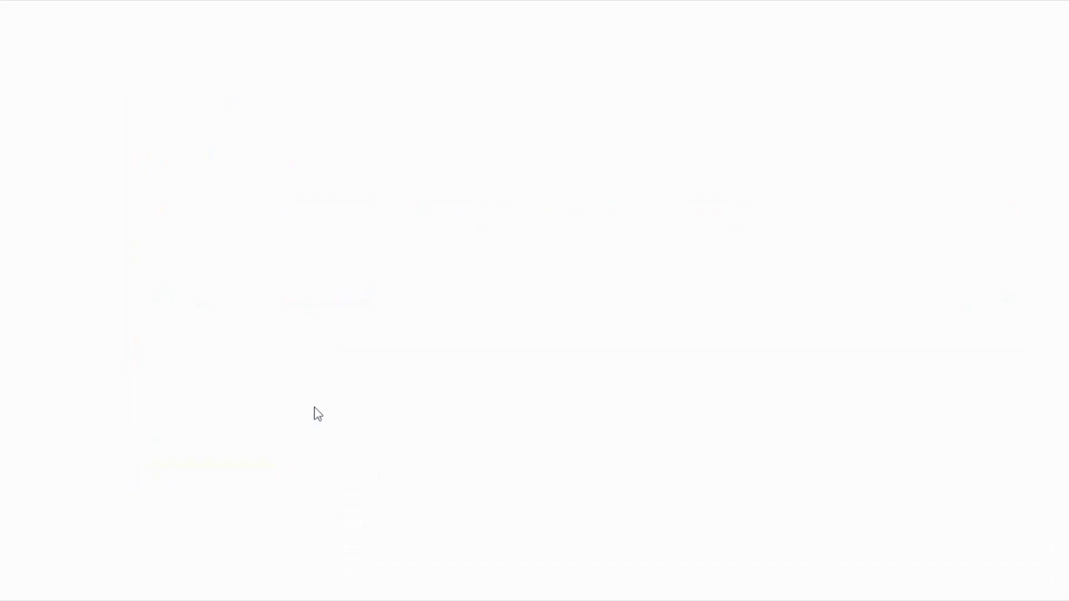
pyautogui.scroll(-3, 902, 340)
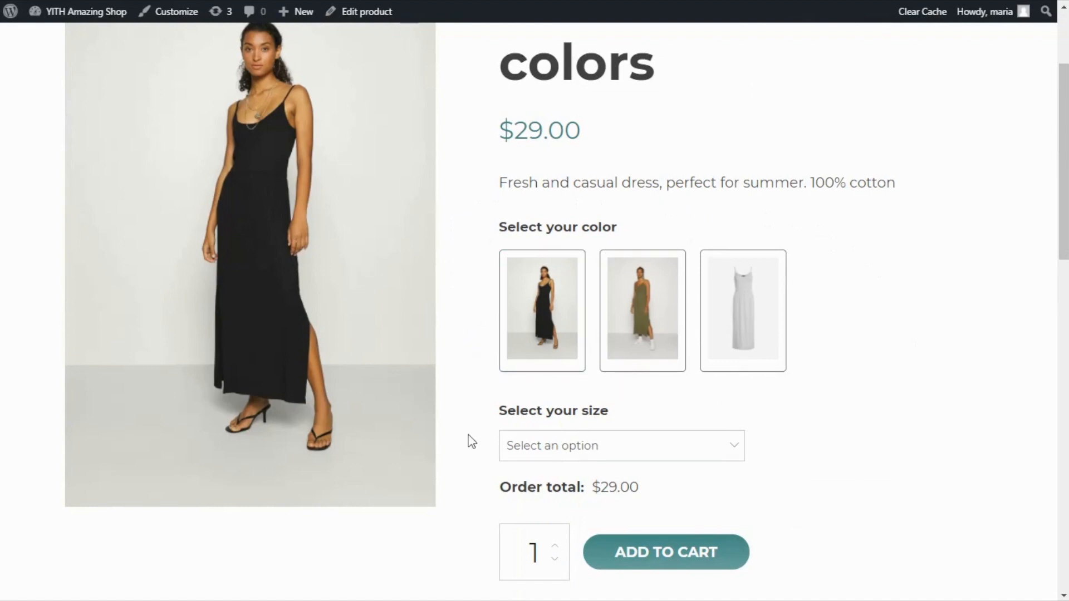
pyautogui.click(700, 456)
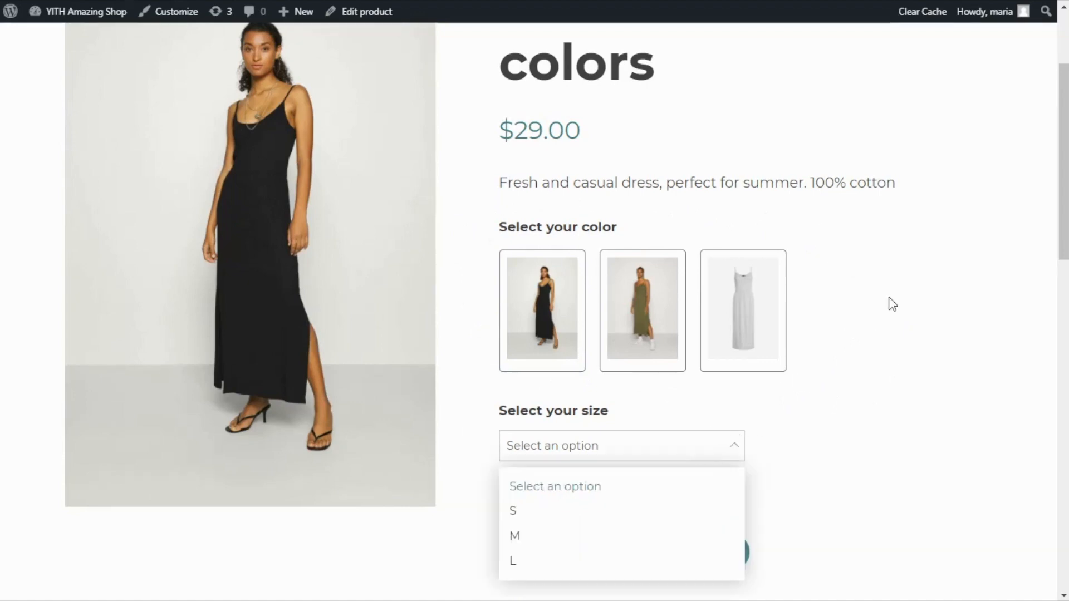
pyautogui.scroll(2, 893, 301)
pyautogui.scroll(1, 897, 300)
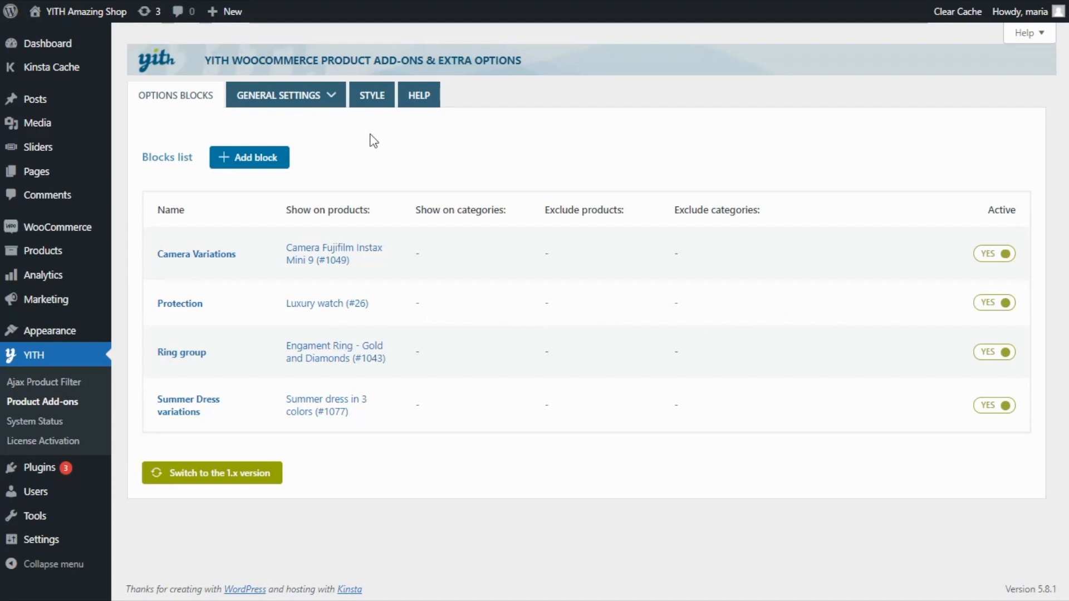
# Step: Open the Add-ons entry under Products and examine the plugin's options blocks and settings sections
pyautogui.moveTo(58, 257)
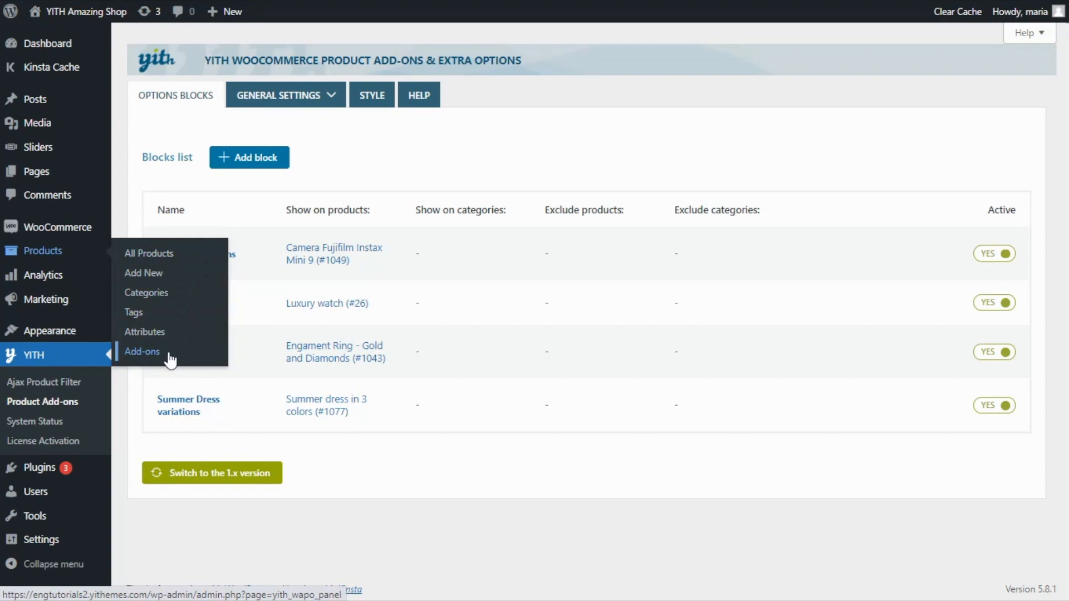
pyautogui.click(143, 352)
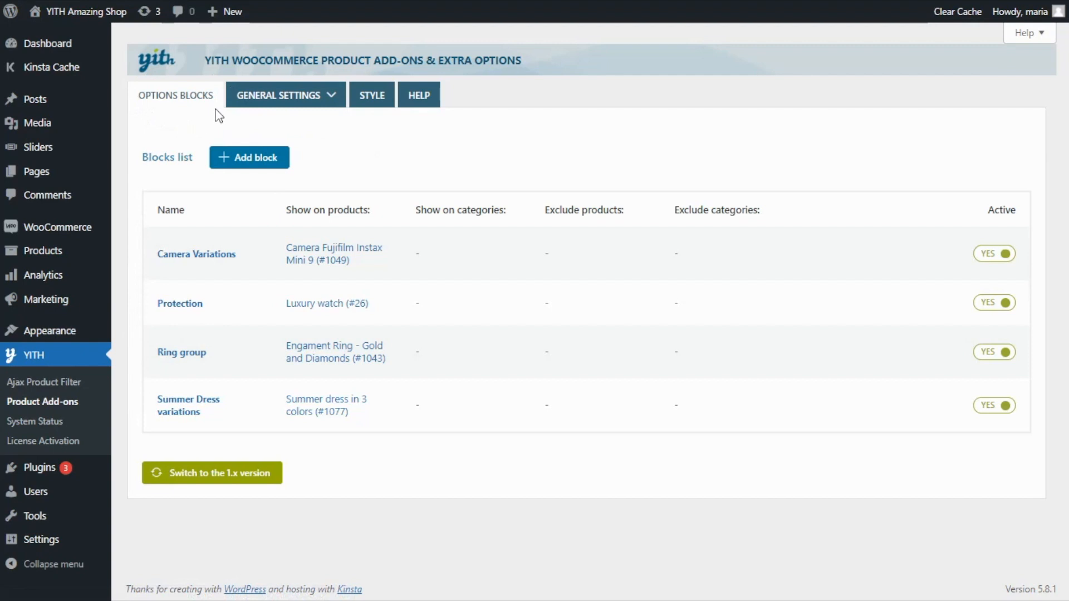
pyautogui.moveTo(336, 96)
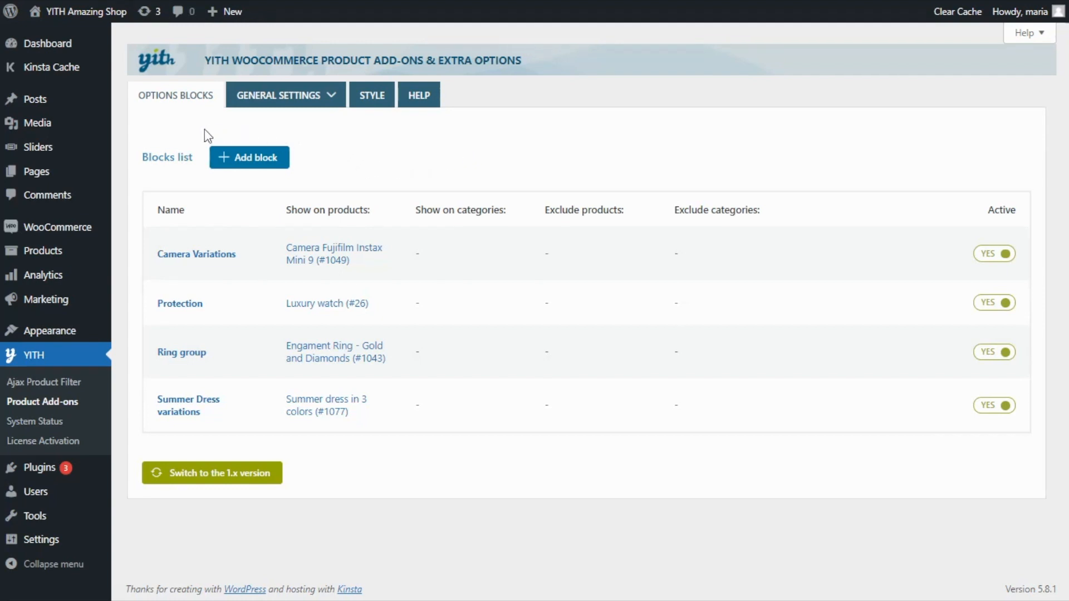
# Step: Create a new options block and examine its name, priority level and options areas
pyautogui.click(250, 160)
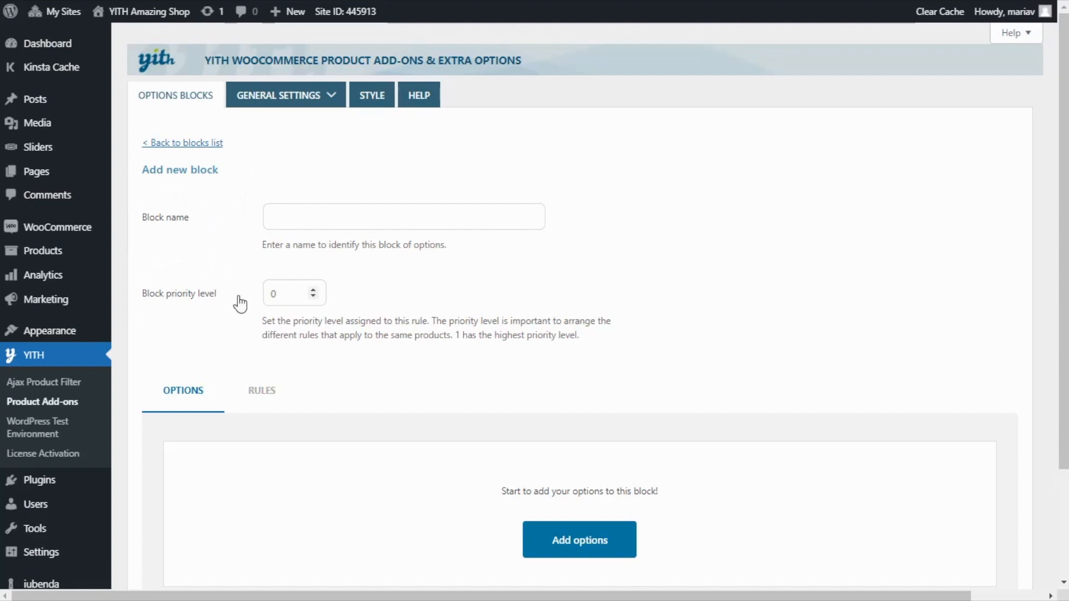
pyautogui.scroll(-2, 239, 301)
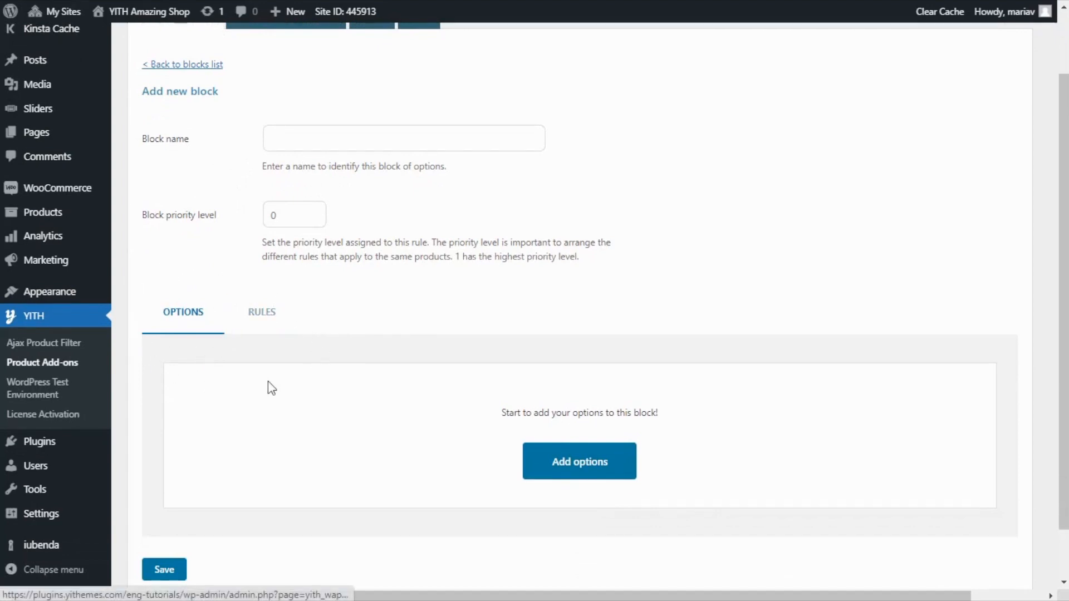
pyautogui.scroll(-1, 270, 387)
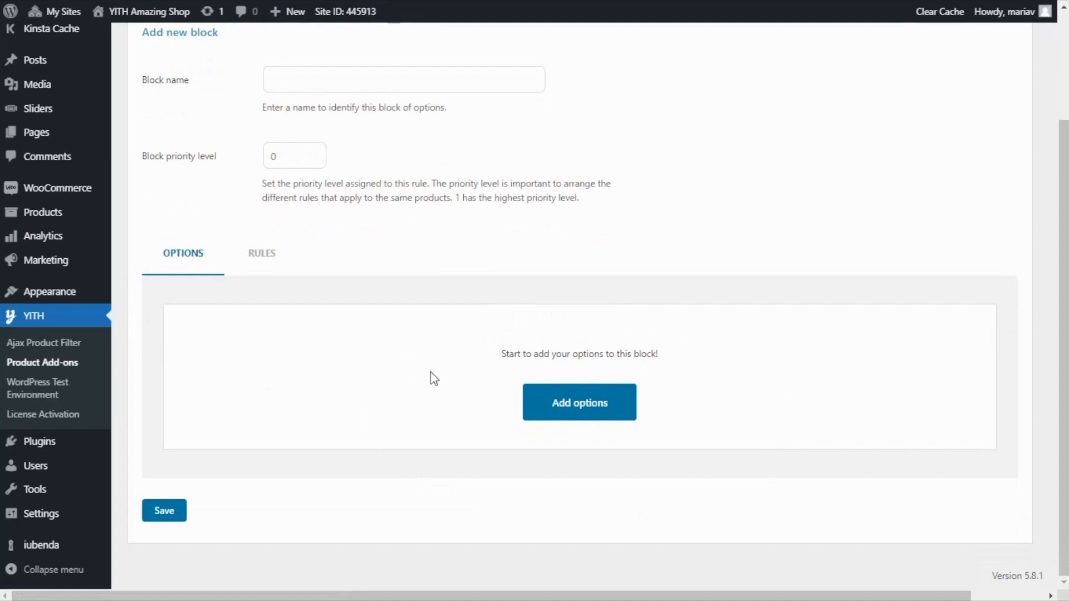
# Step: Set the new block's rules to show it in specific products and categories, and examine the user visibility choices
pyautogui.click(262, 272)
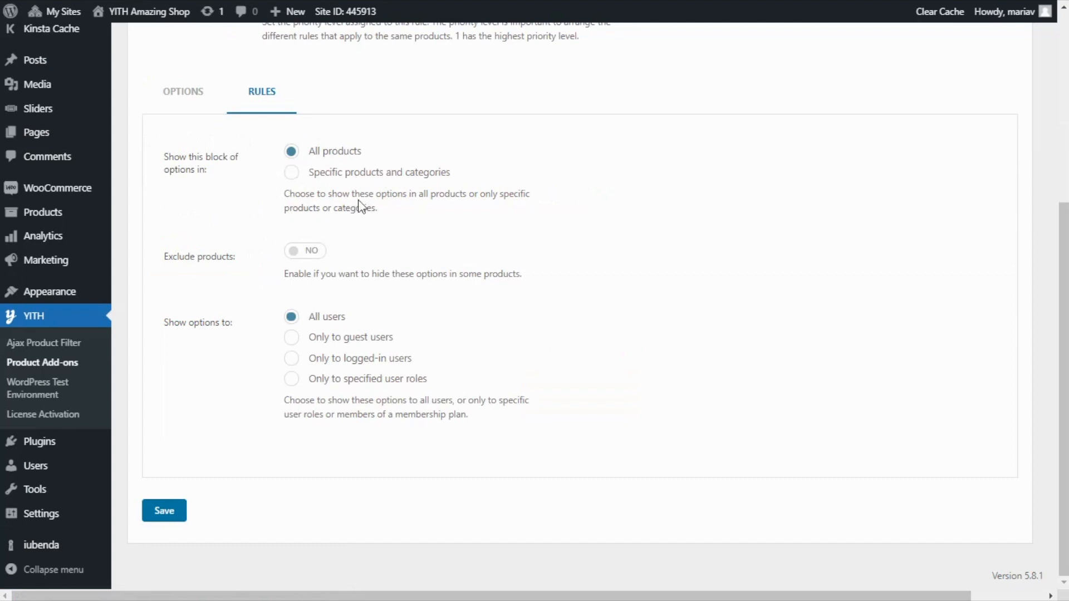
pyautogui.click(292, 173)
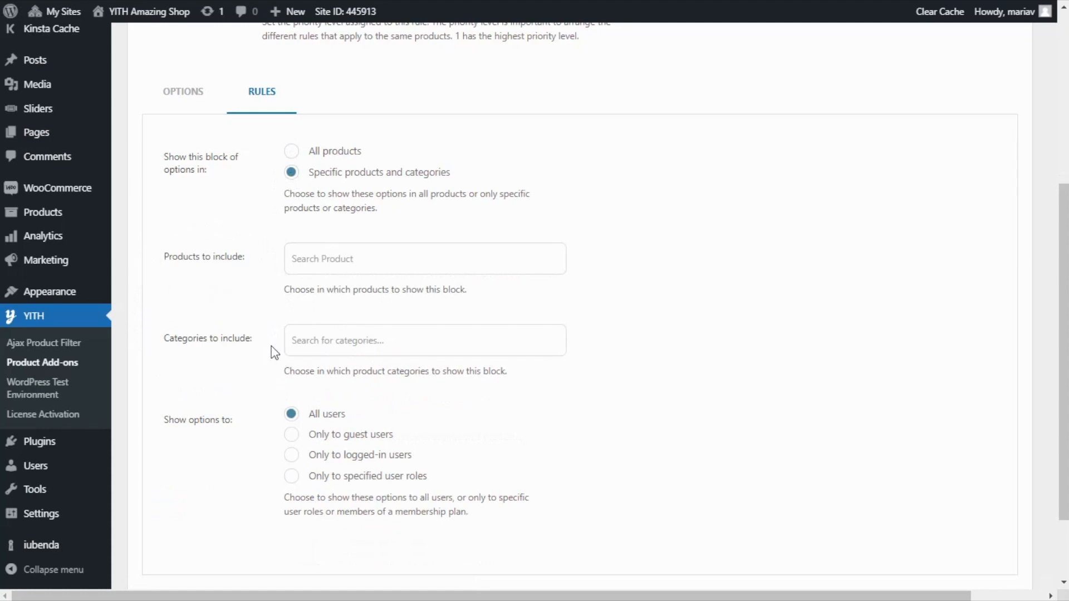
pyautogui.scroll(-2, 269, 345)
pyautogui.scroll(-1, 251, 370)
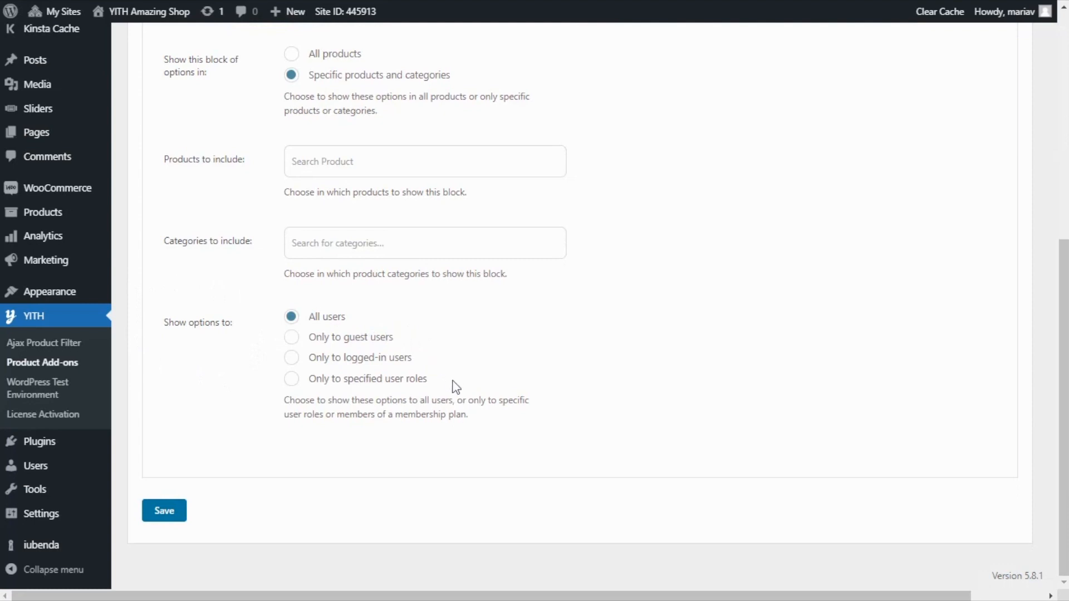
# Step: Return to the block's options and start adding a Checkbox option for the user
pyautogui.scroll(5, 457, 385)
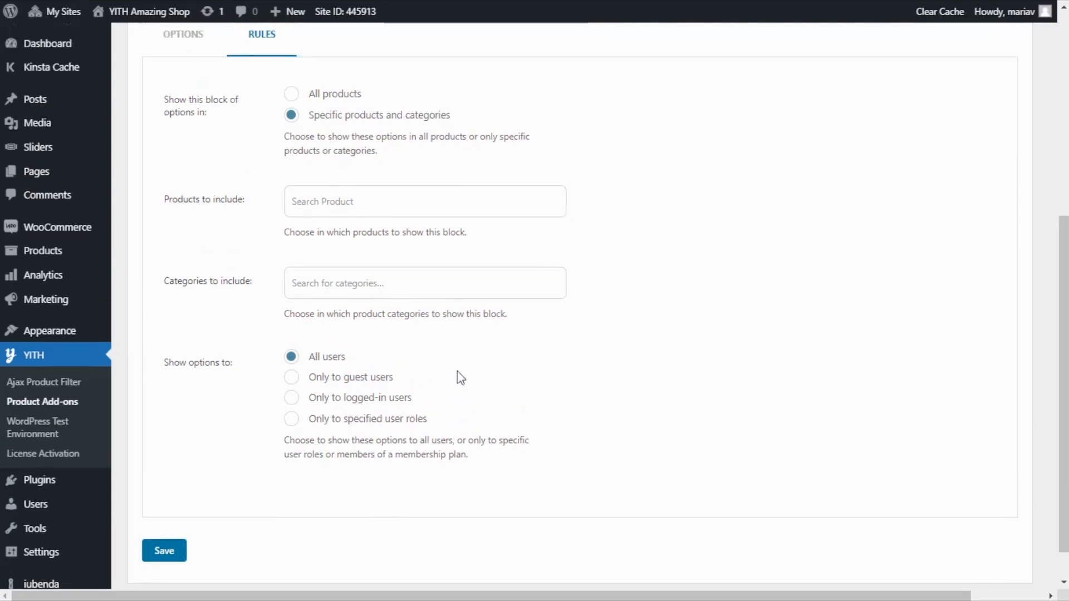
pyautogui.click(187, 251)
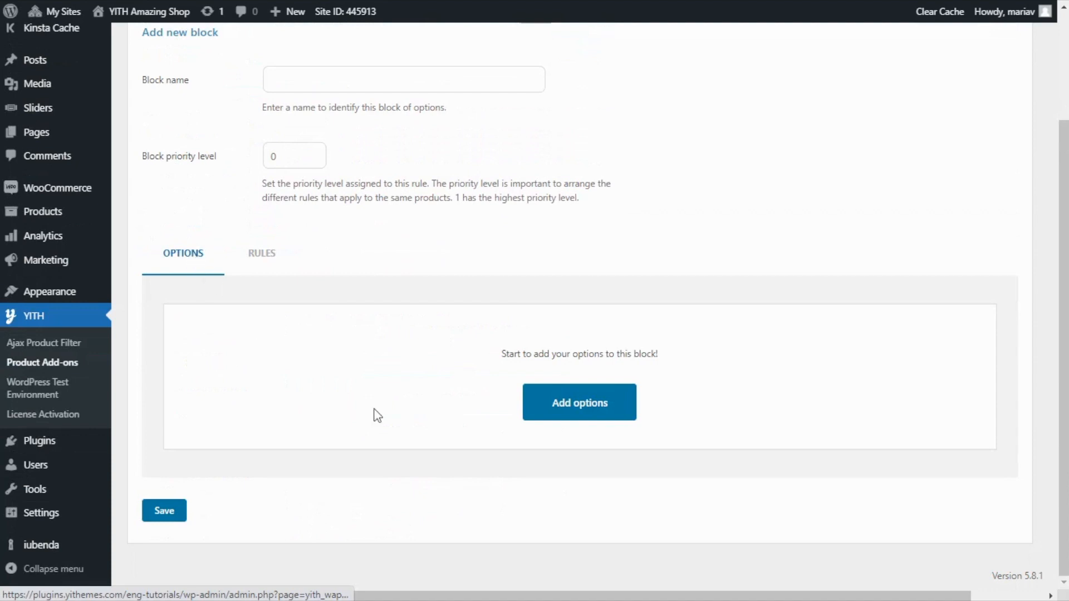
pyautogui.click(582, 423)
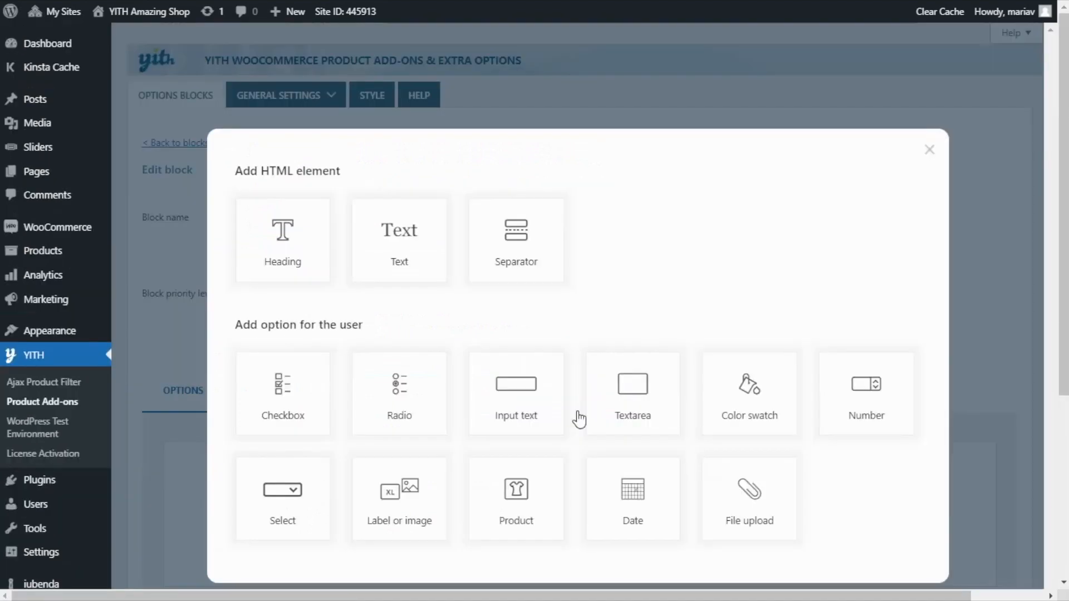
pyautogui.scroll(-1, 579, 419)
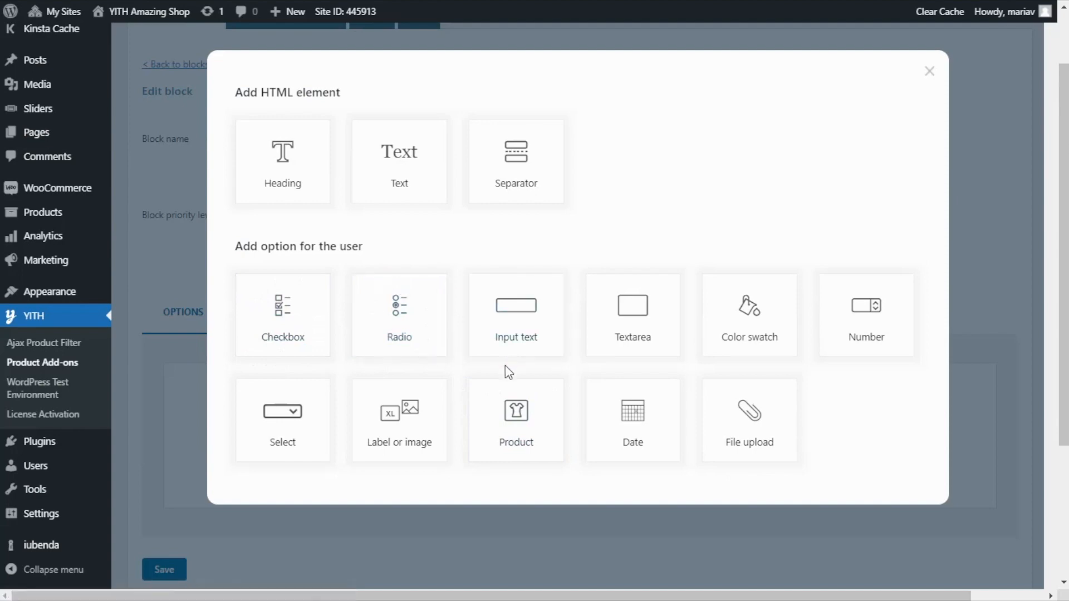
pyautogui.click(308, 296)
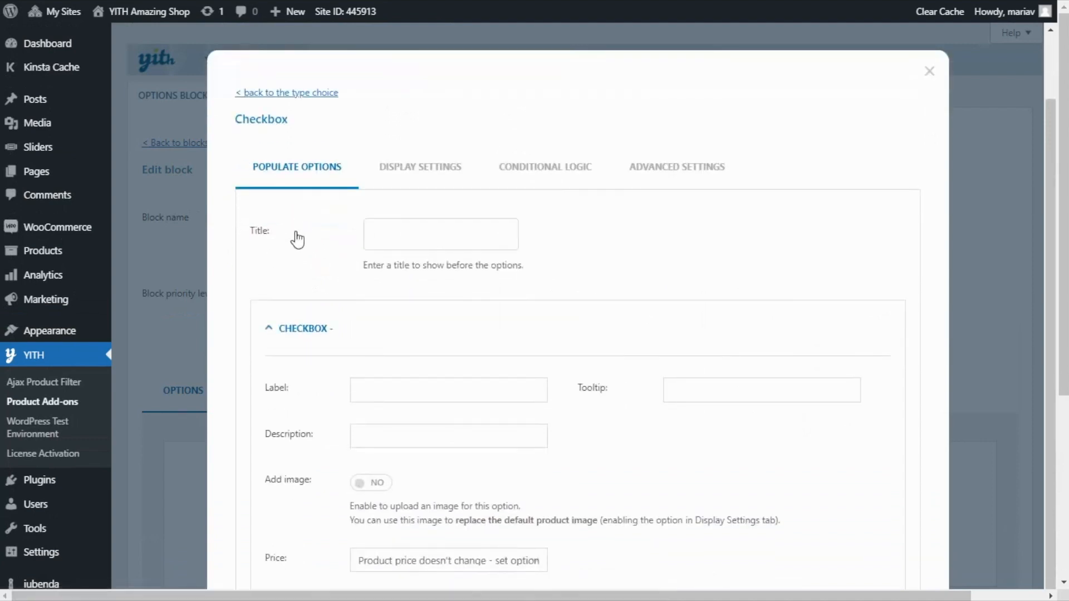
# Step: Examine the checkbox option's fields, including the image upload setting and the price choices
pyautogui.scroll(-5, 382, 266)
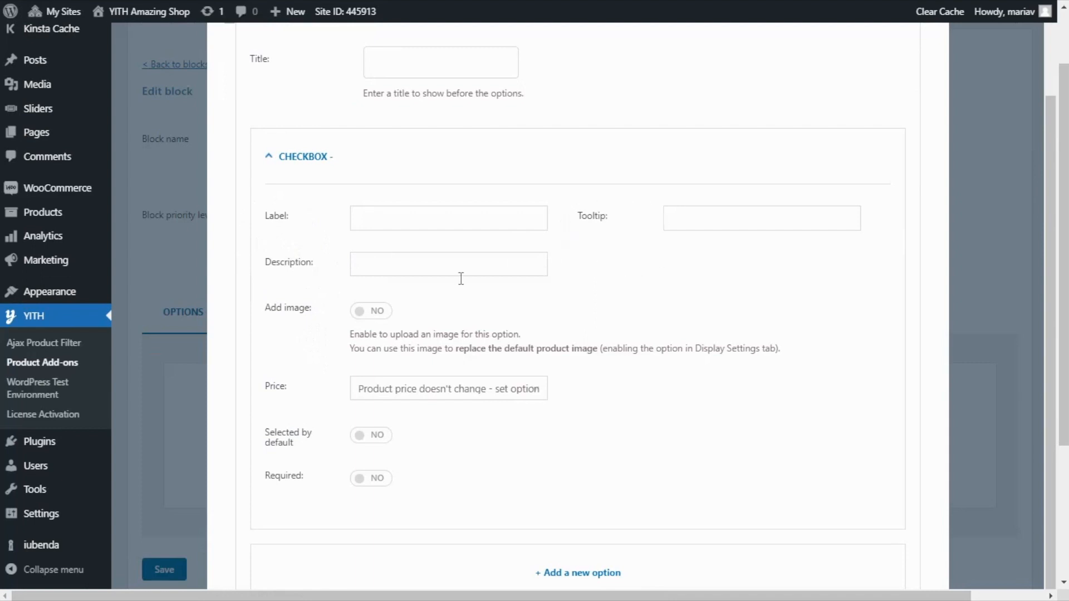
pyautogui.click(367, 312)
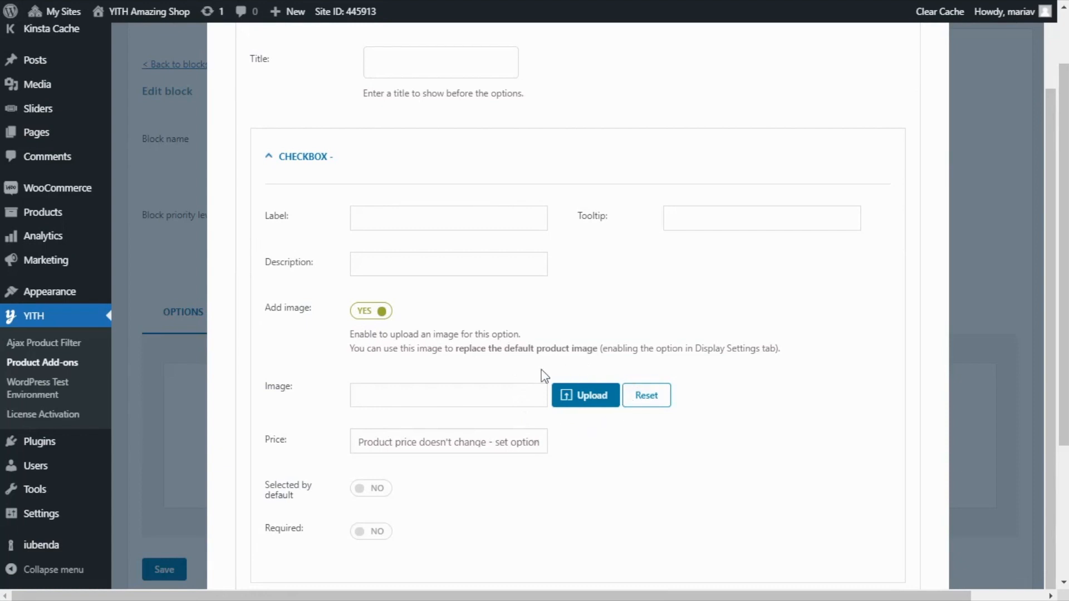
pyautogui.click(372, 316)
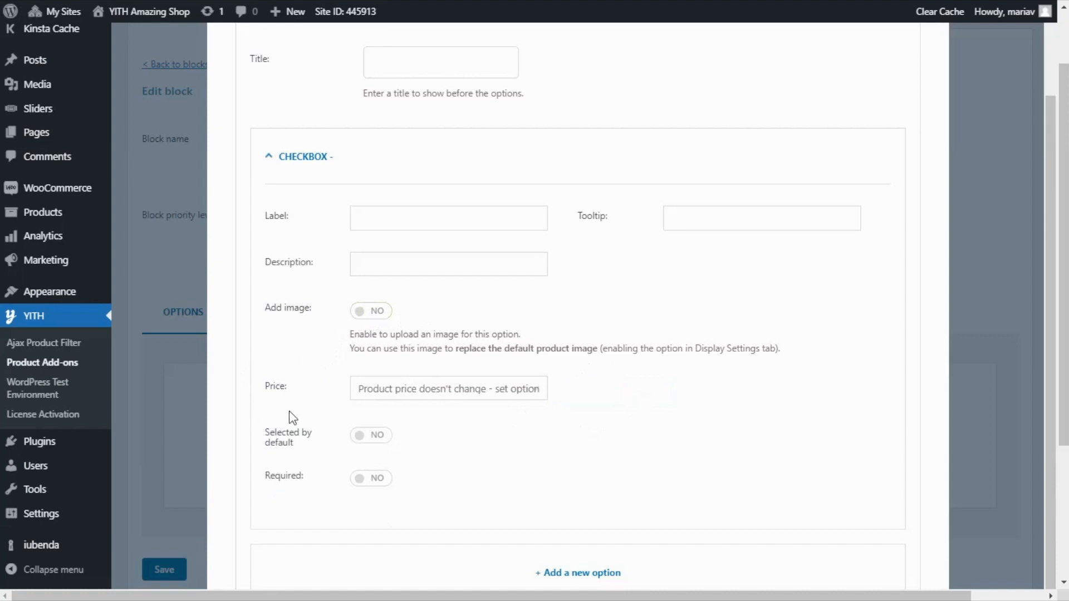
pyautogui.click(539, 395)
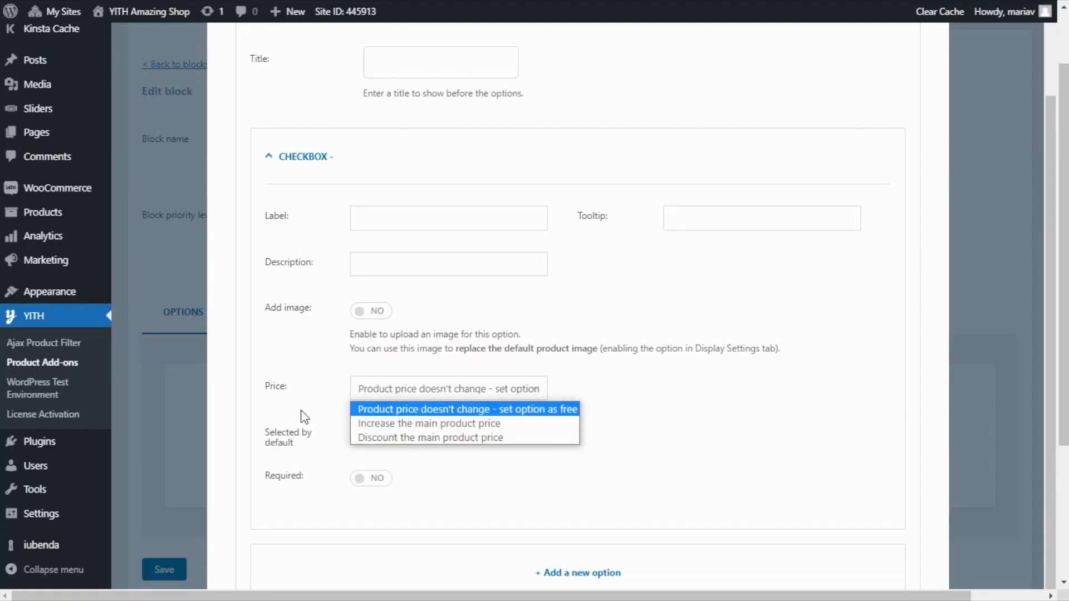
pyautogui.click(315, 418)
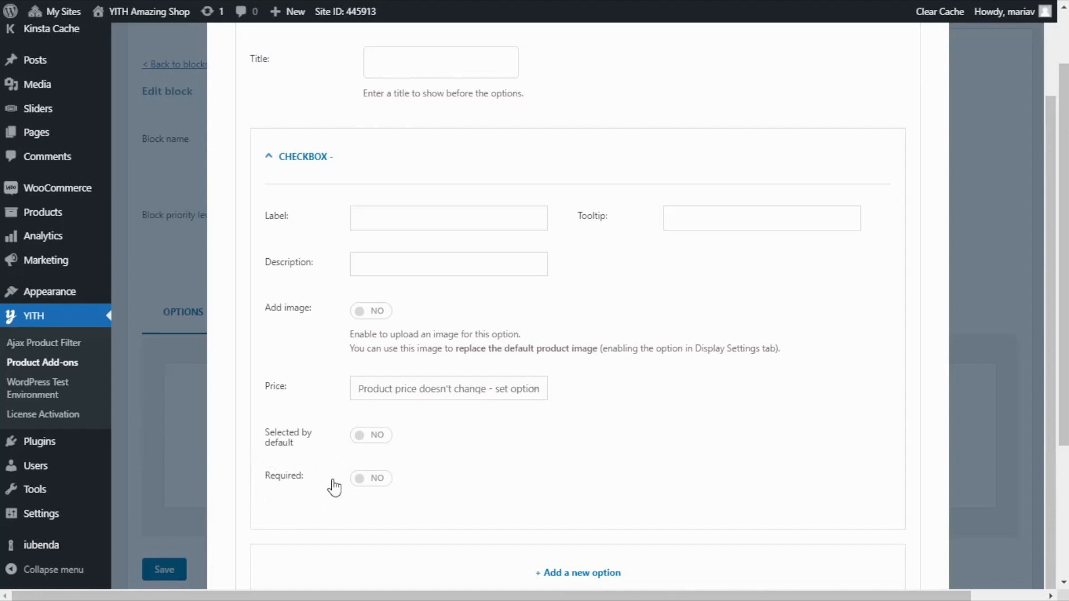
pyautogui.scroll(3, 334, 488)
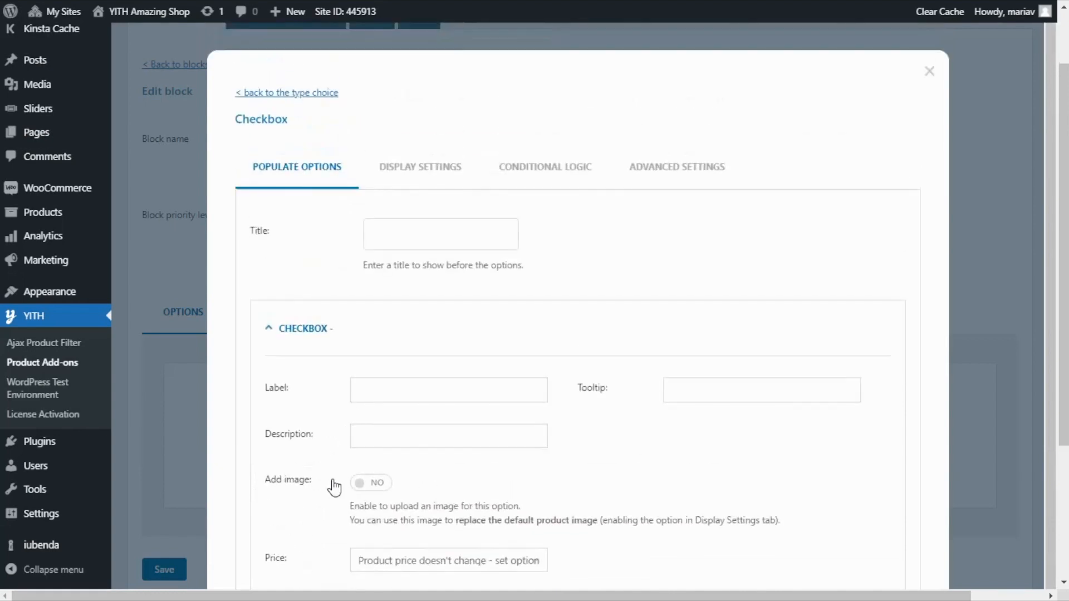
# Step: Open the checkbox add-on's display settings and examine the product image replacement, image position, toggle and hide settings
pyautogui.click(427, 184)
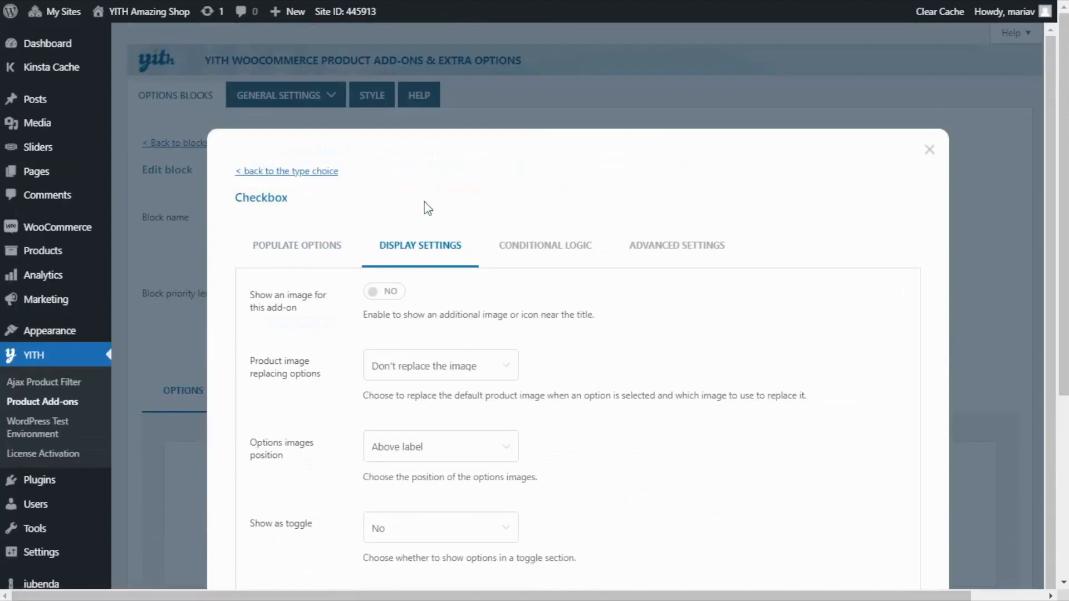
pyautogui.scroll(-1, 440, 291)
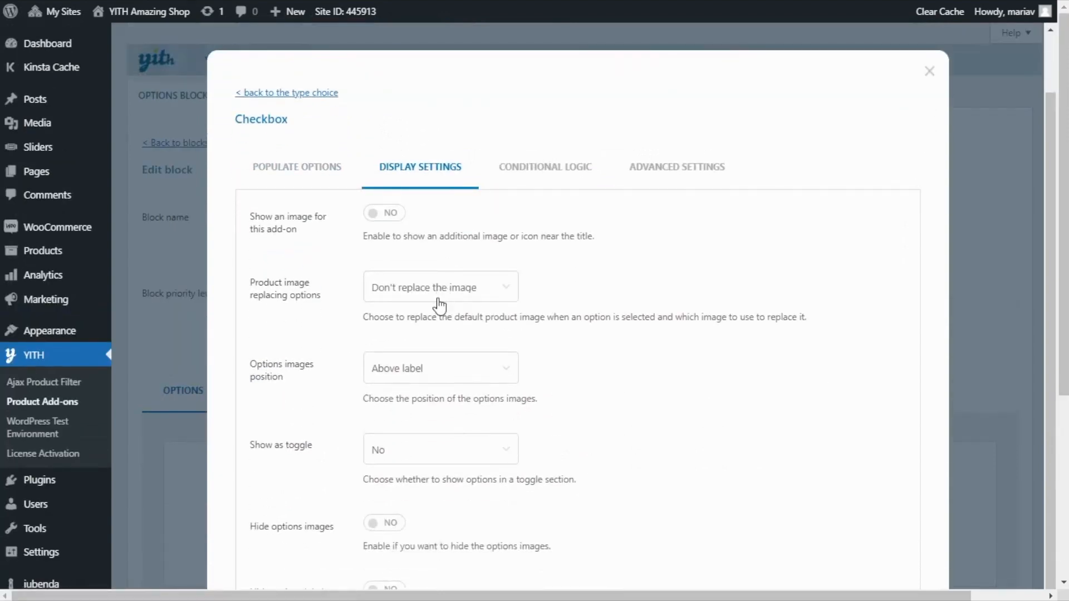
pyautogui.scroll(-2, 440, 304)
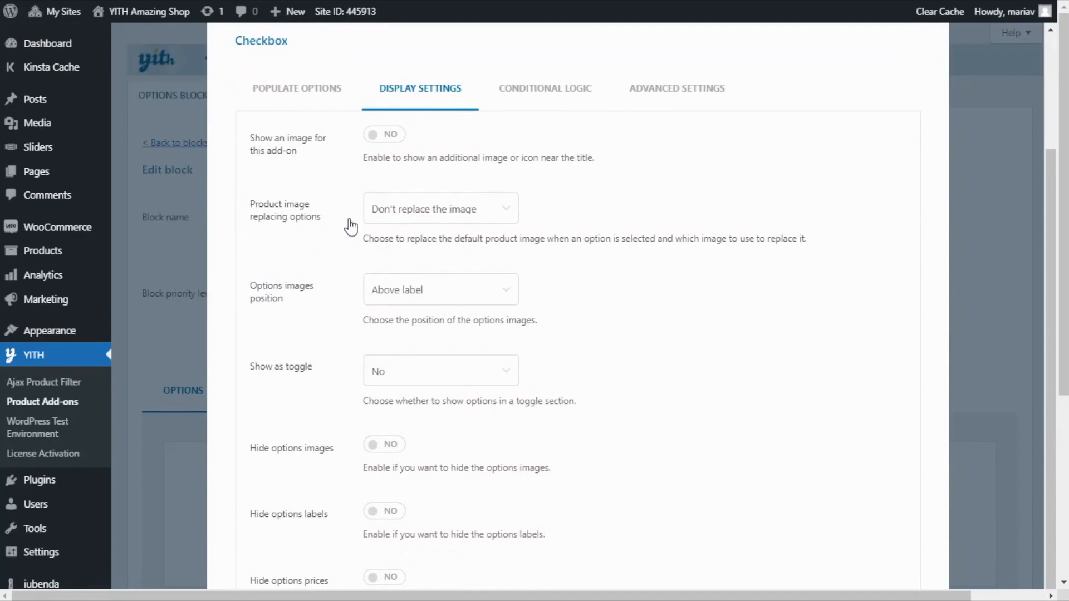
pyautogui.click(494, 214)
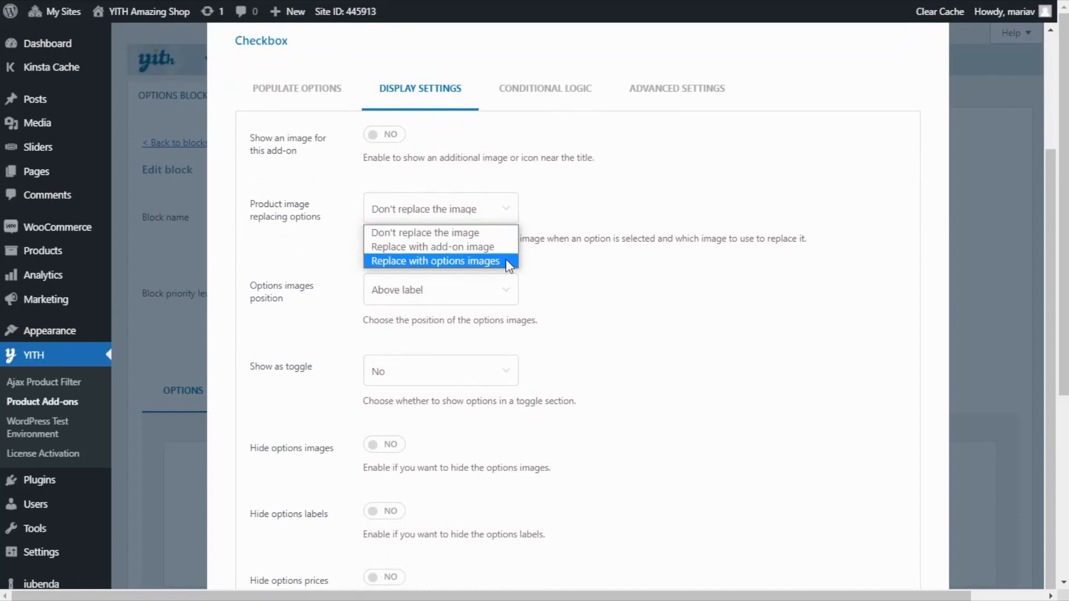
pyautogui.scroll(-2, 523, 307)
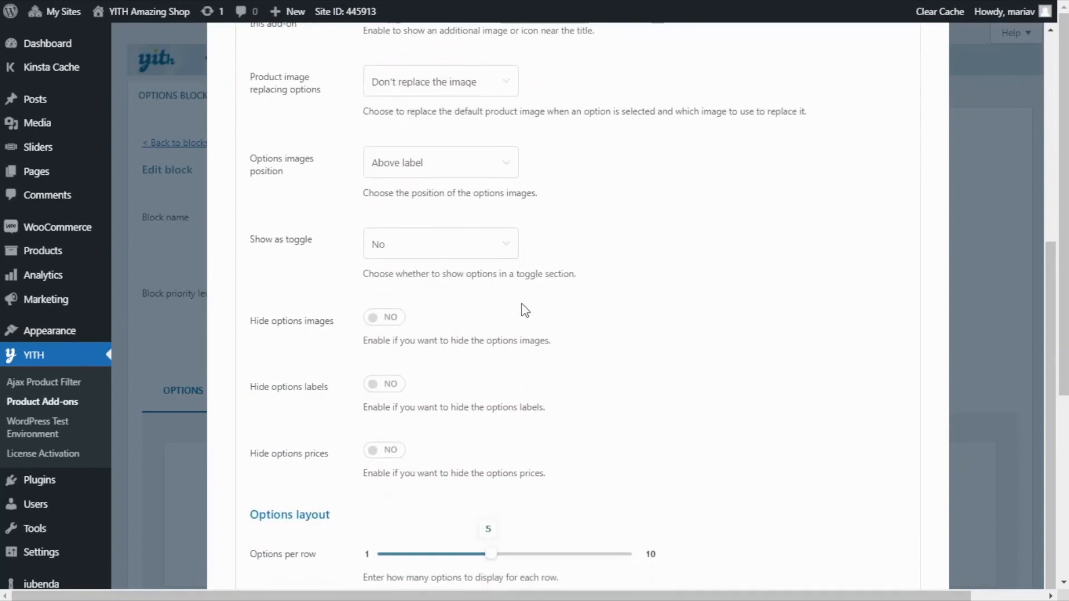
# Step: Enable the grid layout for the checkbox options and examine the options width setting
pyautogui.scroll(-4, 526, 322)
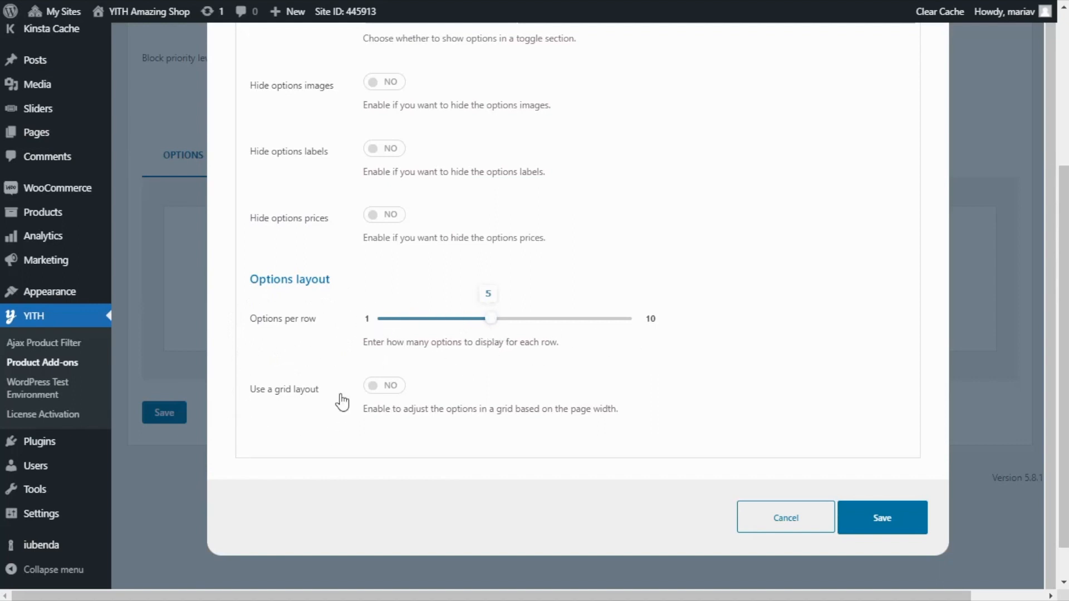
pyautogui.click(385, 387)
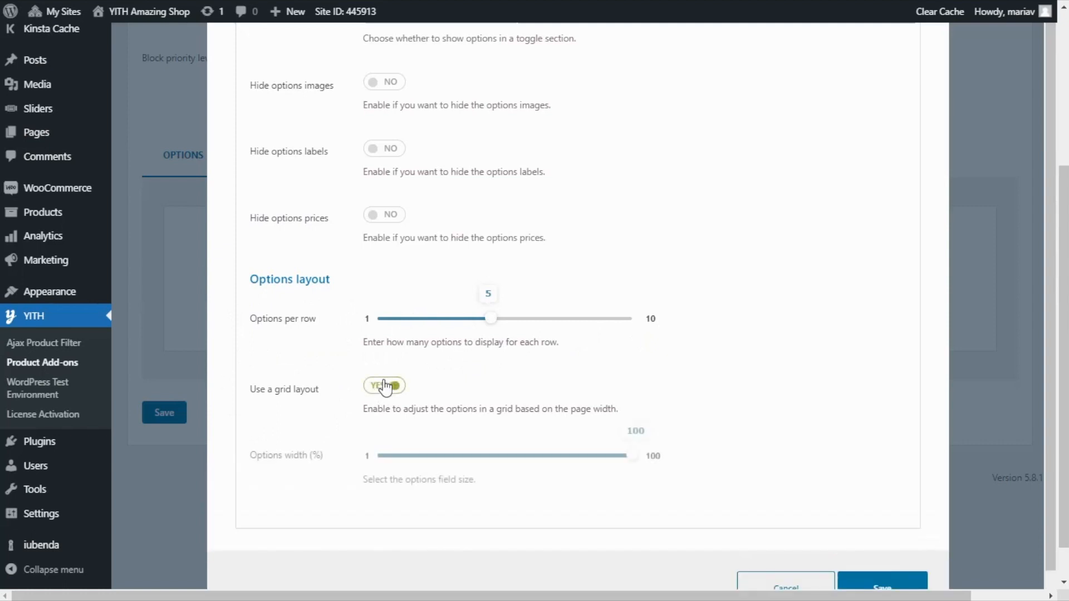
pyautogui.scroll(-1, 446, 428)
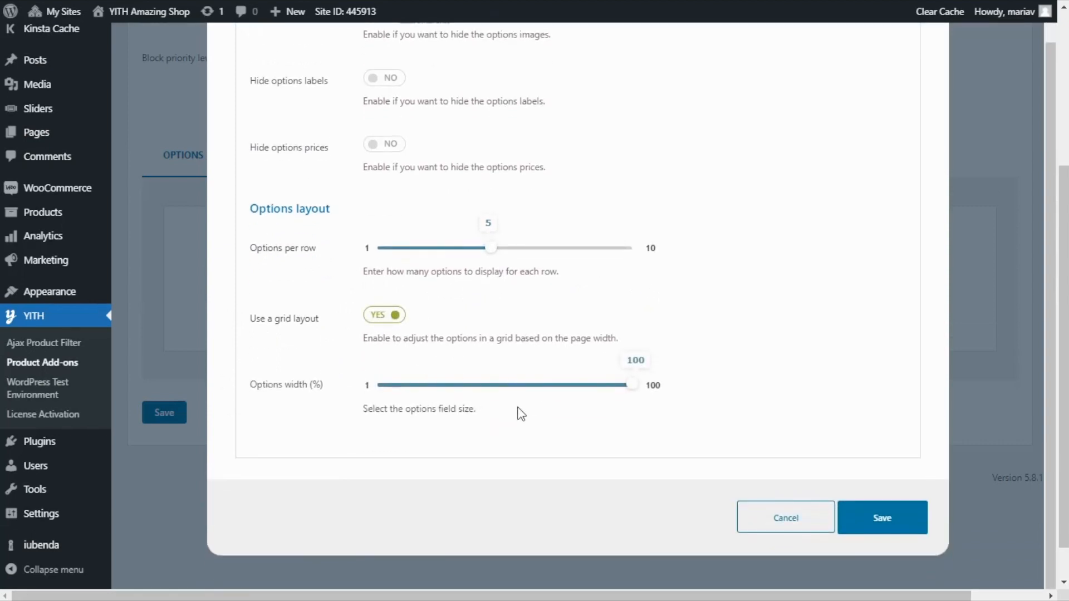
# Step: Enable conditional logic for the checkbox add-on and examine the show/hide and all/any rule matching choices
pyautogui.scroll(5, 549, 341)
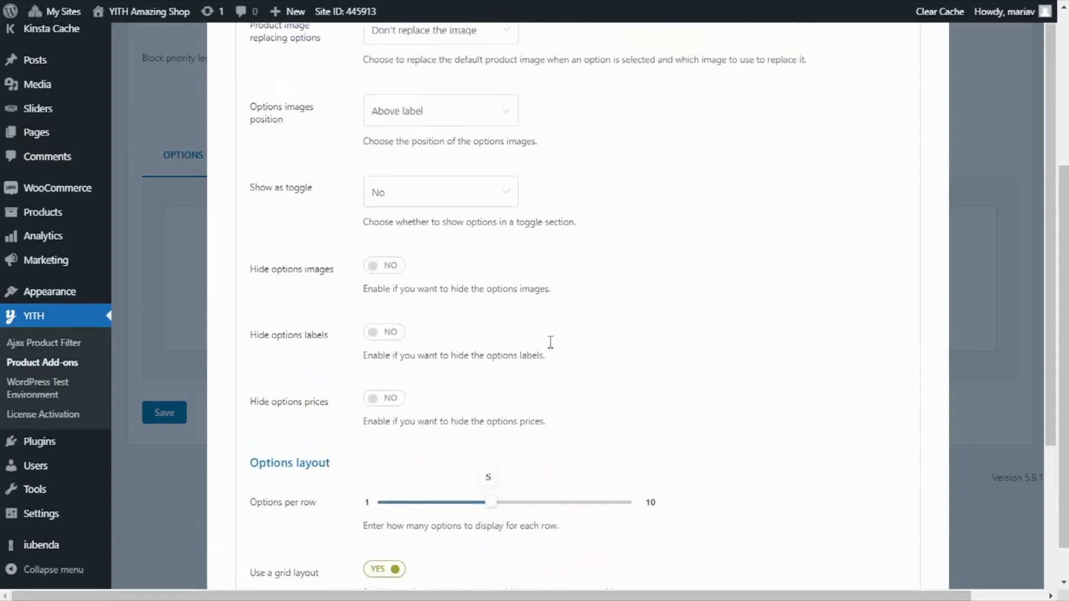
pyautogui.scroll(4, 550, 342)
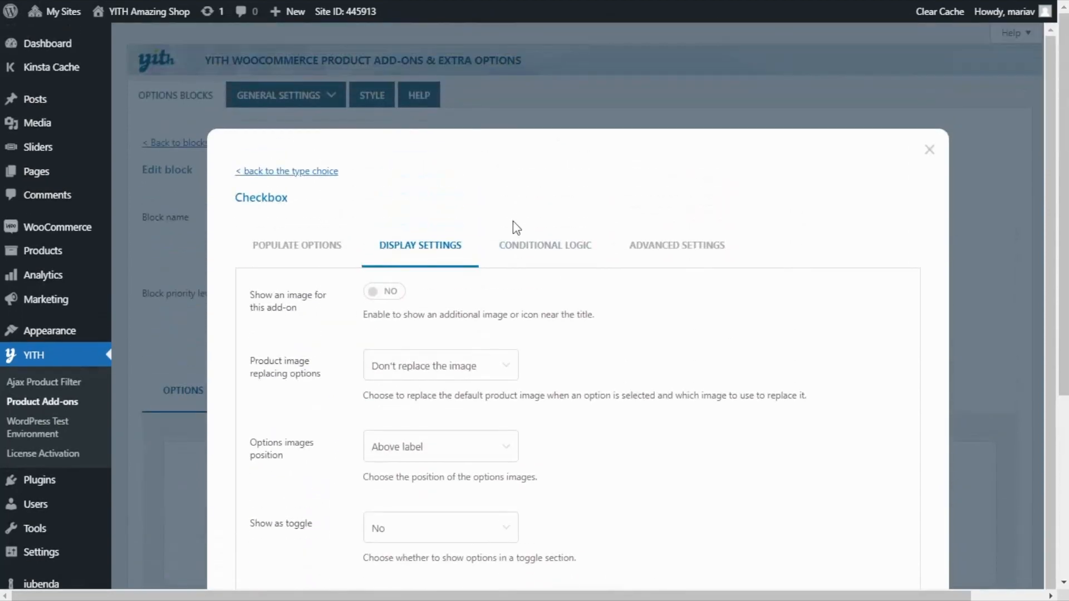
pyautogui.click(511, 249)
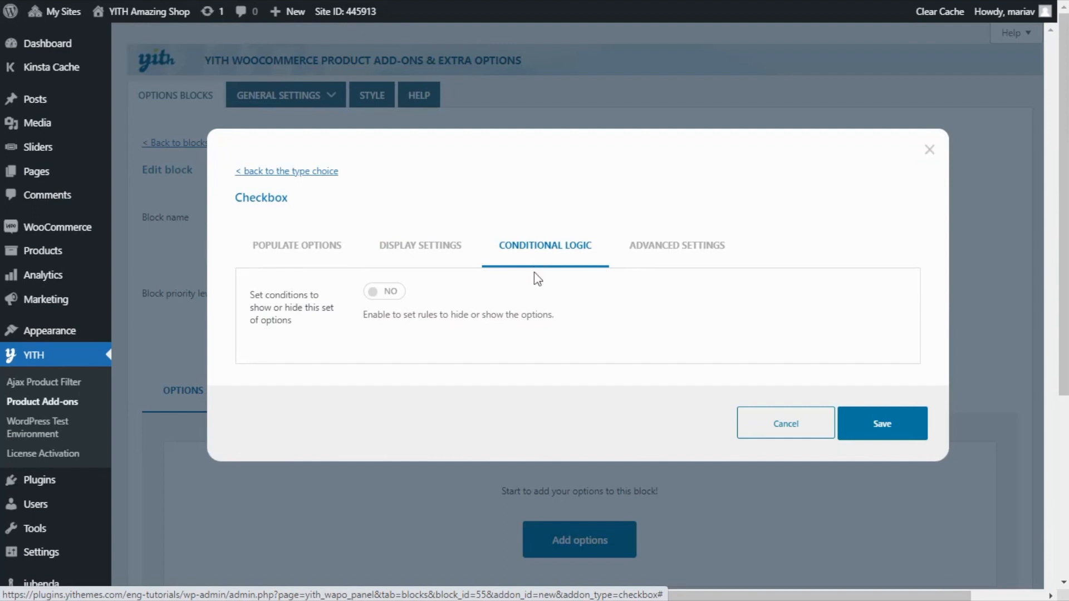
pyautogui.click(383, 295)
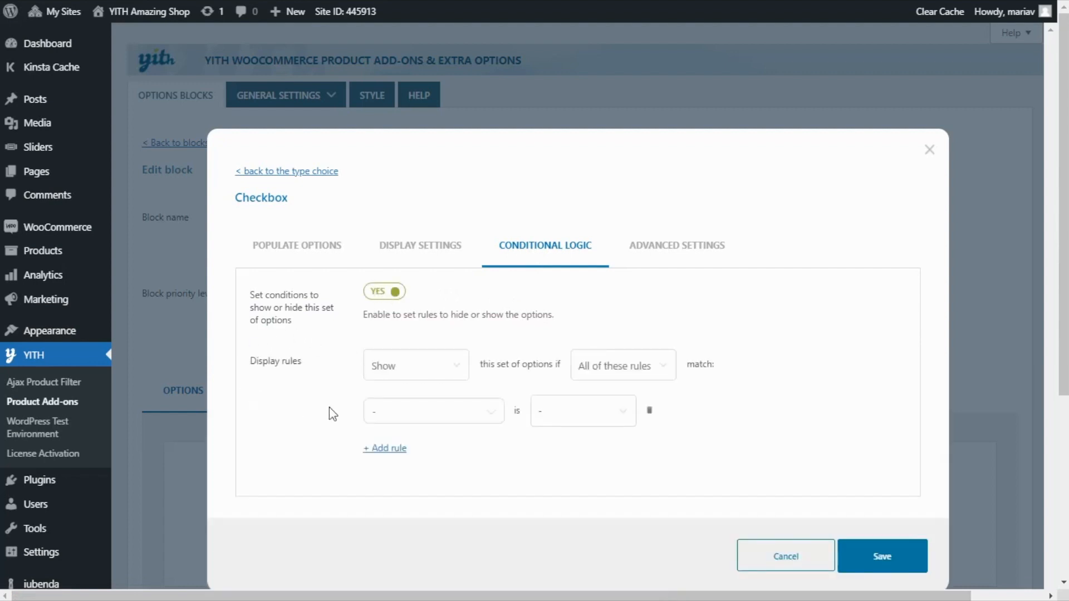
pyautogui.click(433, 368)
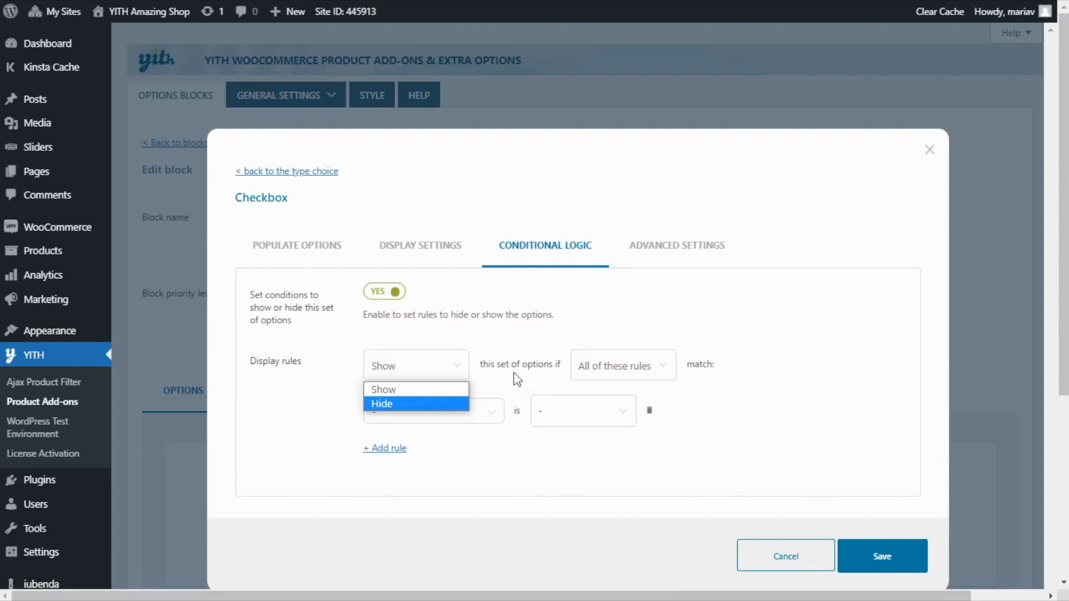
pyautogui.click(653, 367)
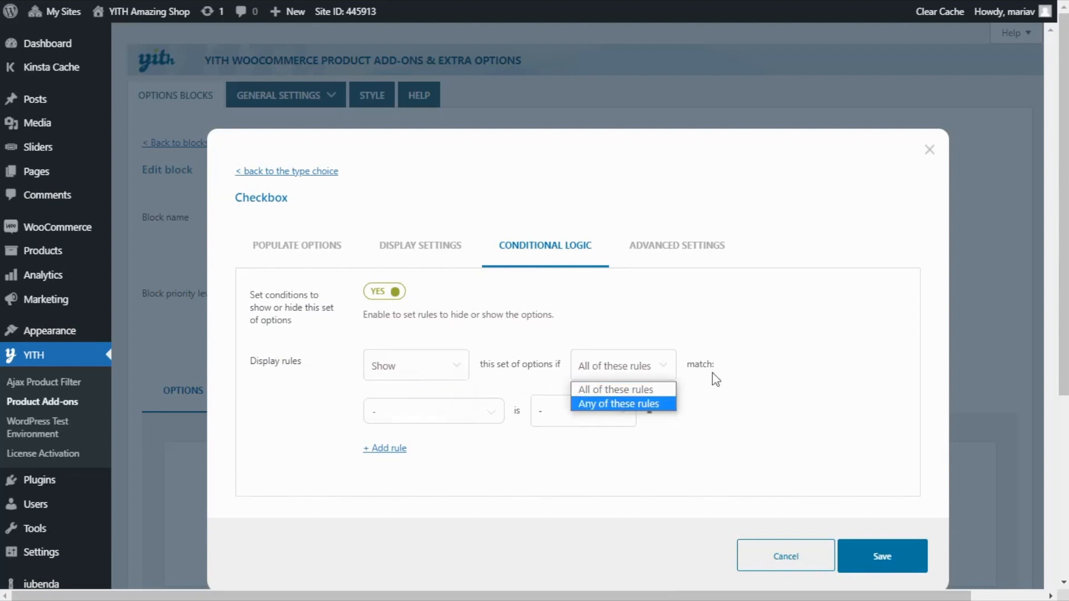
pyautogui.click(337, 400)
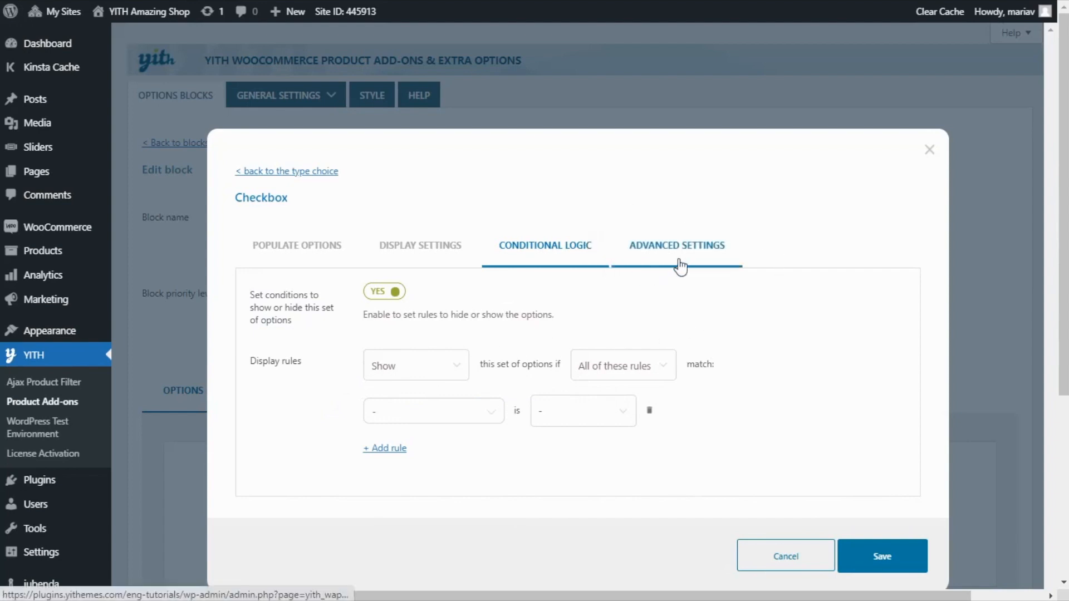
# Step: Enable the first selected options as free in the advanced settings and examine the free option count and selection type
pyautogui.click(643, 271)
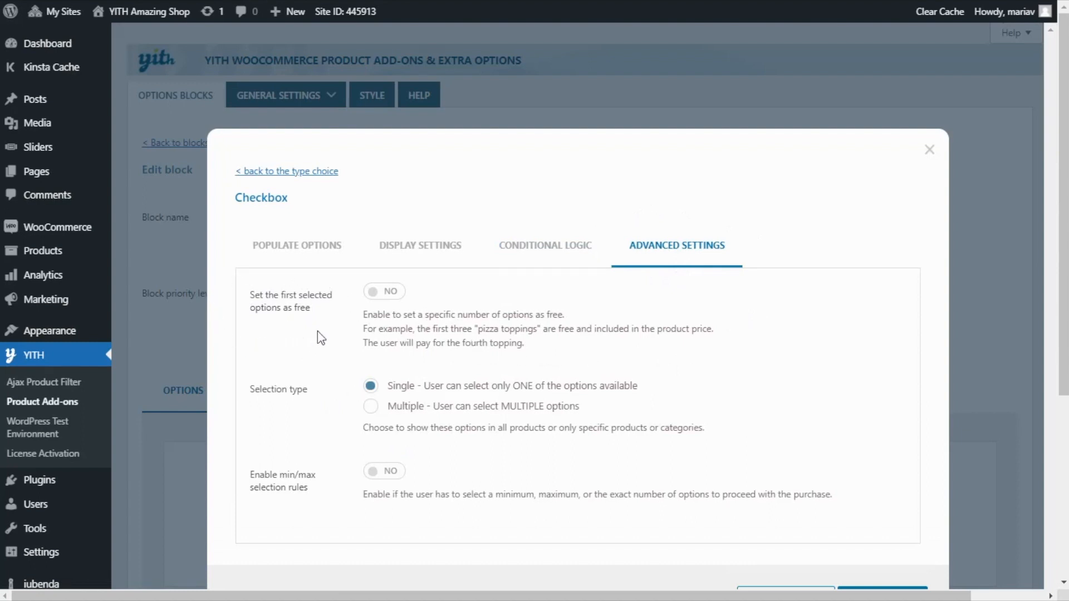
pyautogui.click(388, 304)
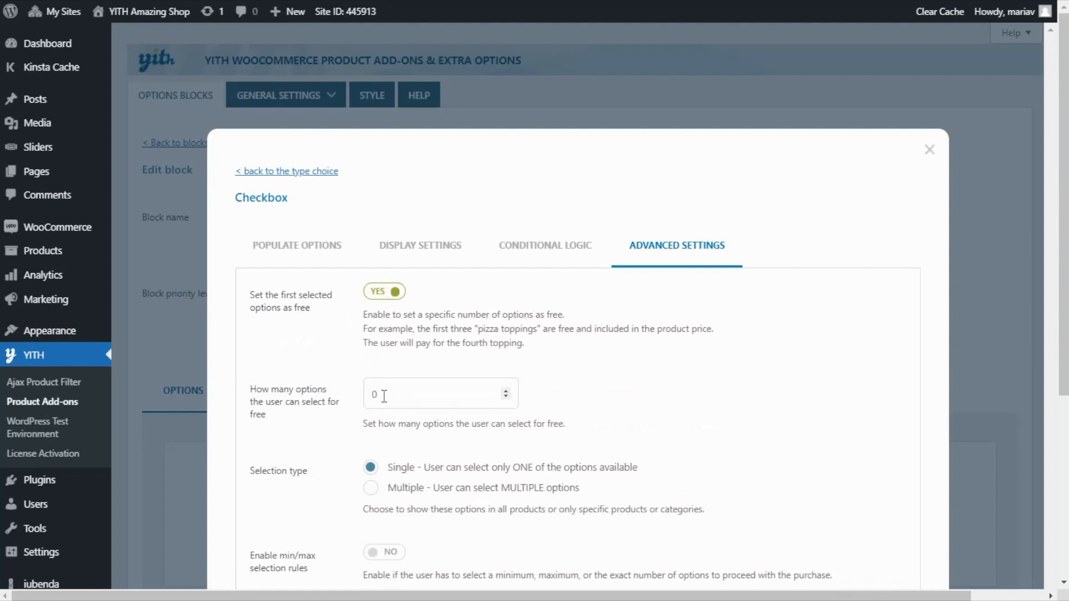
pyautogui.scroll(-3, 384, 395)
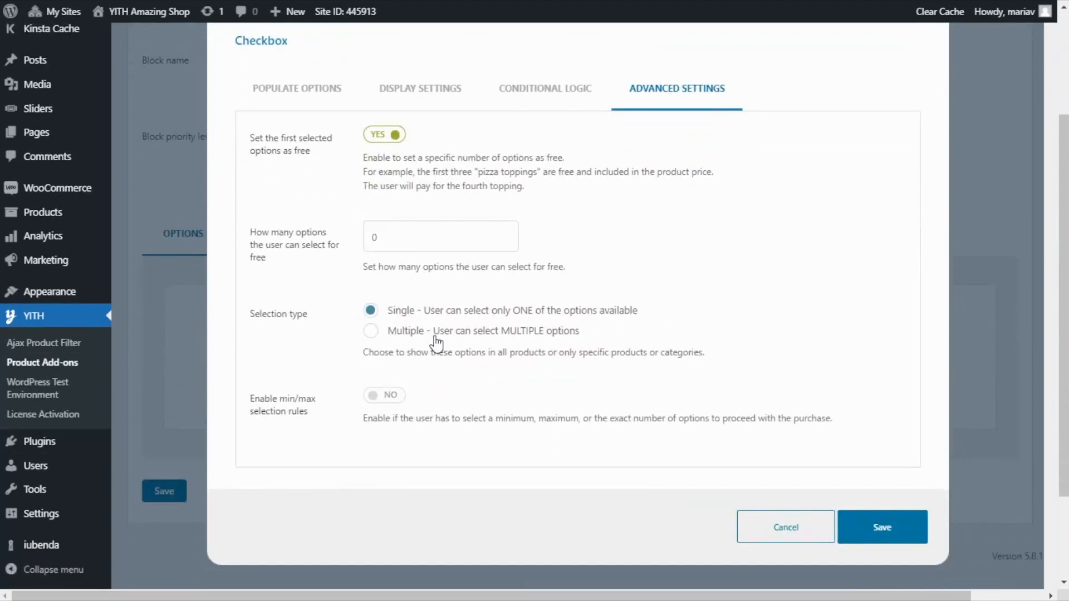
pyautogui.scroll(-2, 430, 342)
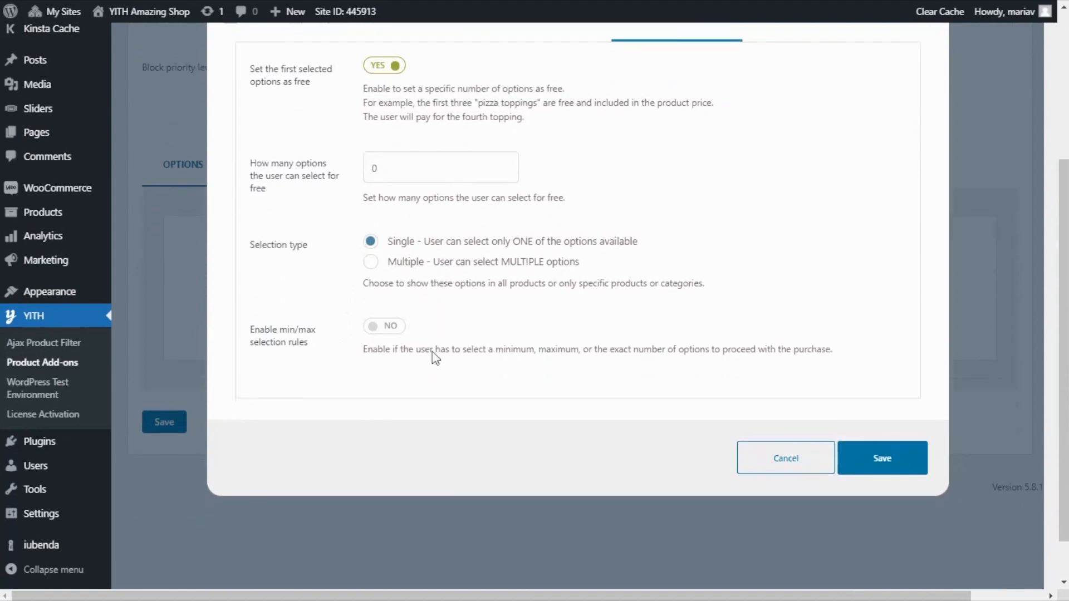
# Step: Enable the min/max selection rules, examine the minimum, maximum and exact choices, and close the checkbox add-on without saving
pyautogui.click(393, 322)
pyautogui.click(451, 396)
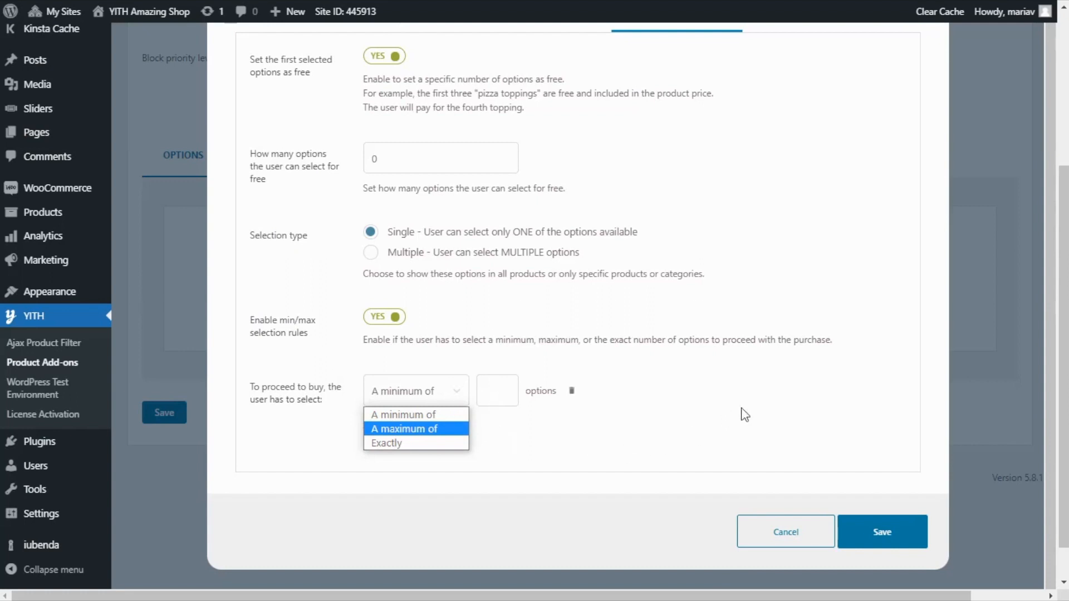
pyautogui.click(997, 372)
pyautogui.click(997, 372)
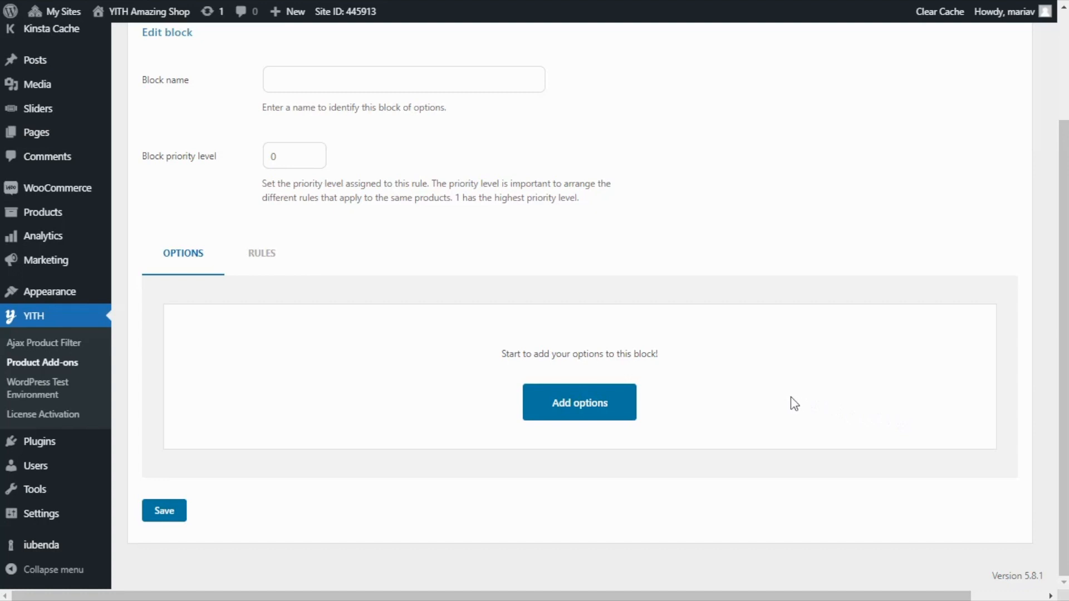
# Step: Name the block "Customizable t-shirt test" and bring up the choice of option types to add
pyautogui.scroll(2, 435, 186)
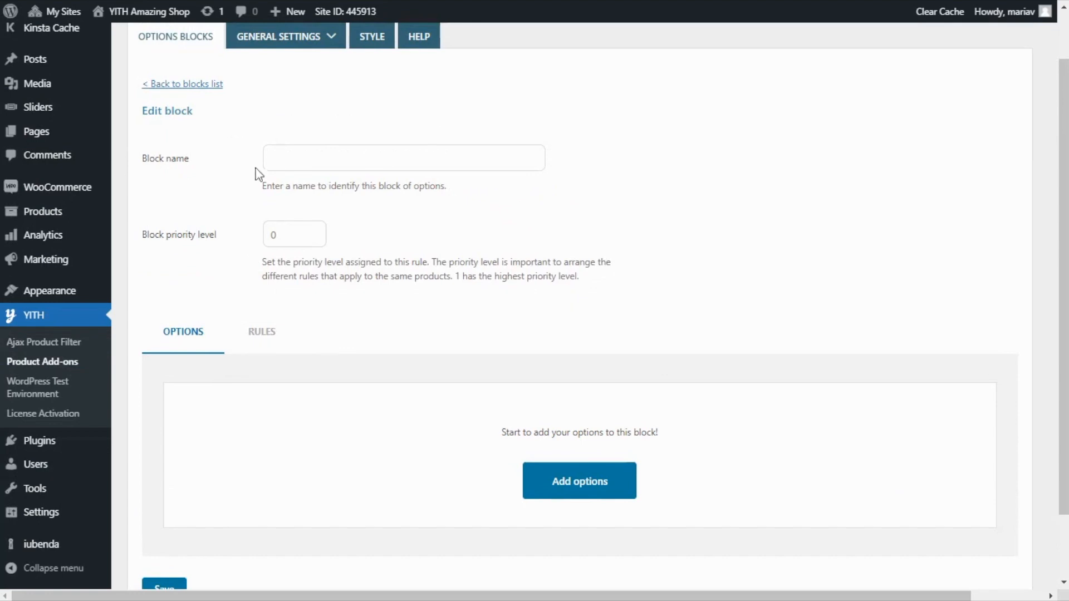
pyautogui.write('Customizable t-shirt test')
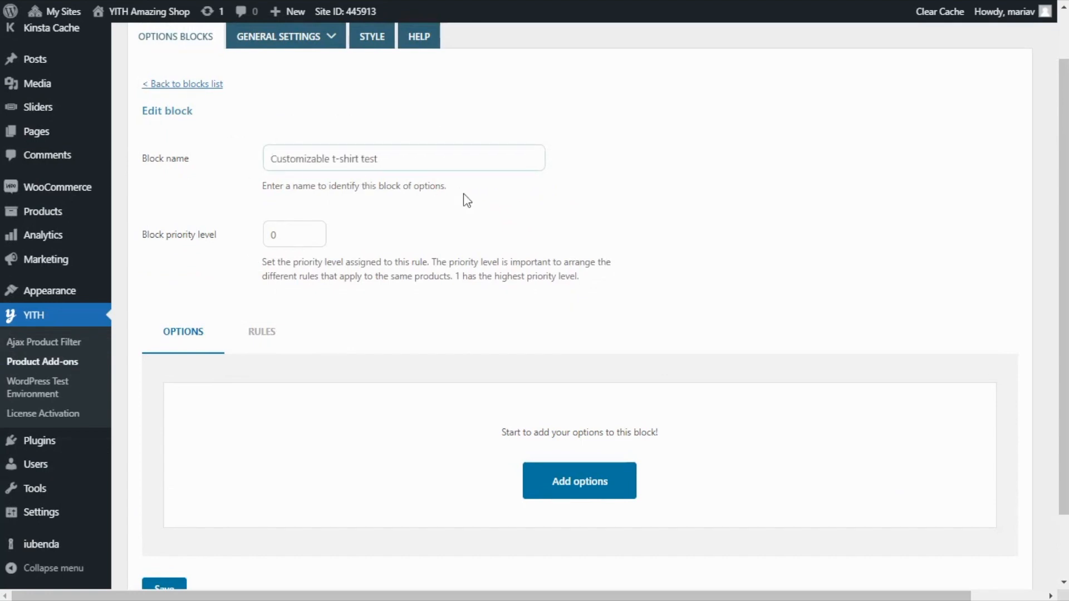
pyautogui.scroll(-2, 464, 192)
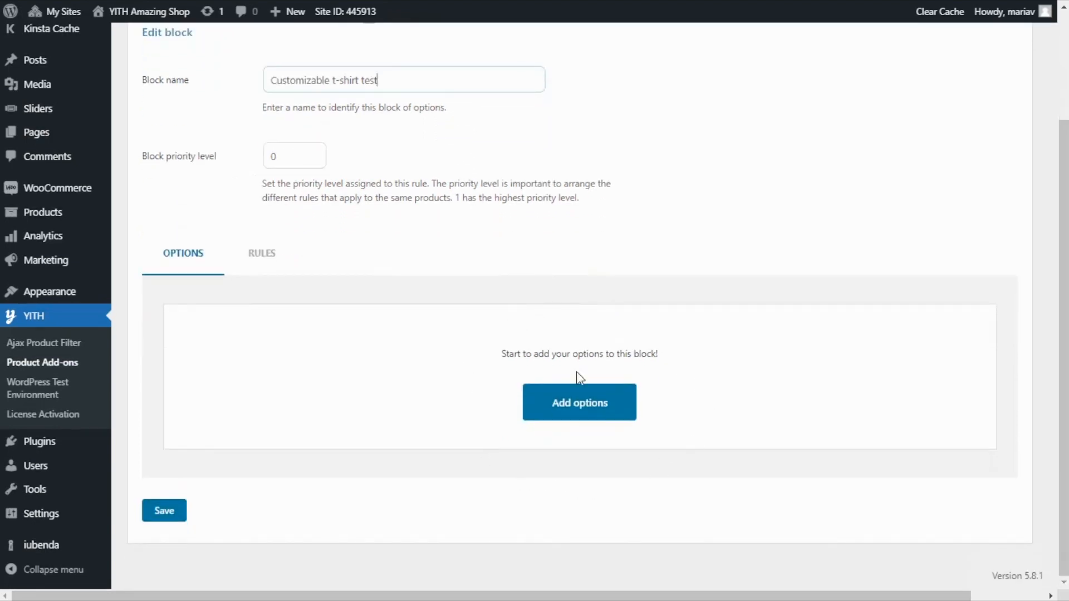
pyautogui.click(578, 415)
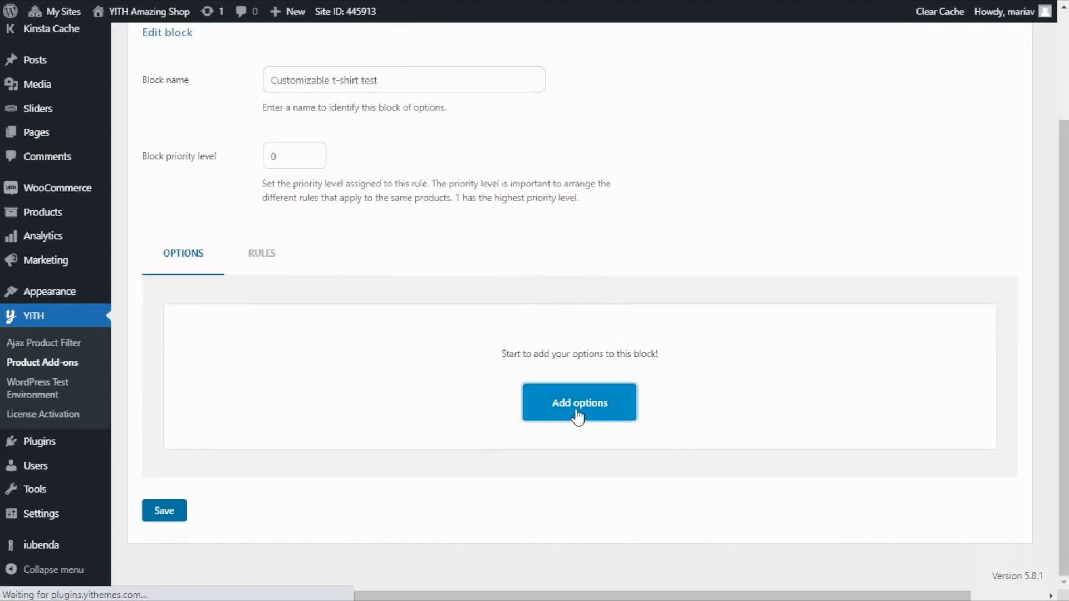
pyautogui.scroll(-2, 578, 416)
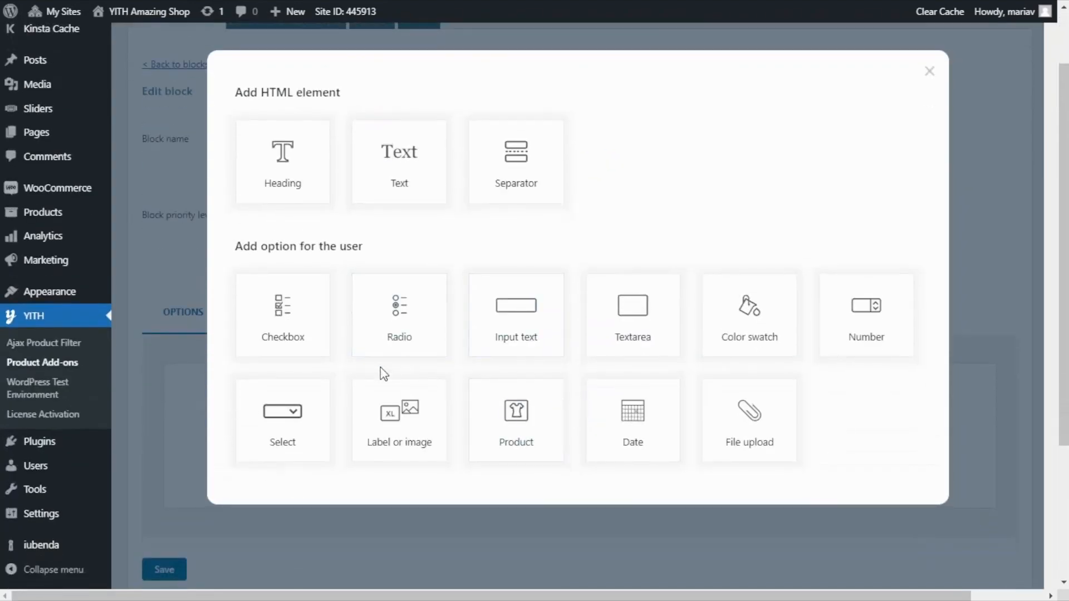
# Step: Add a Label or image option for the user and title it "Select your size"
pyautogui.click(425, 407)
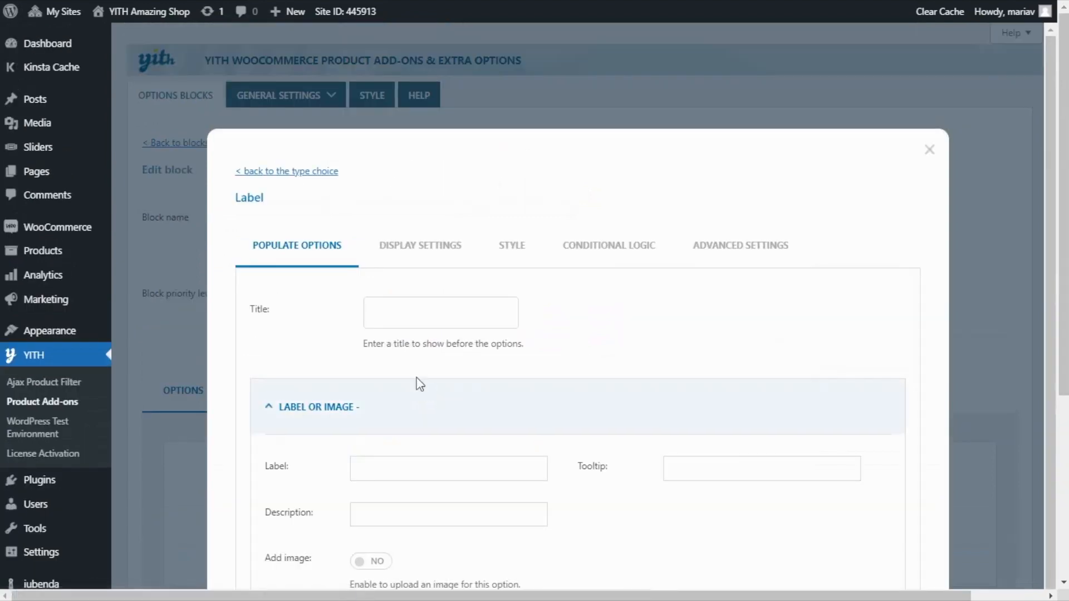
pyautogui.click(377, 317)
pyautogui.write('Select your size')
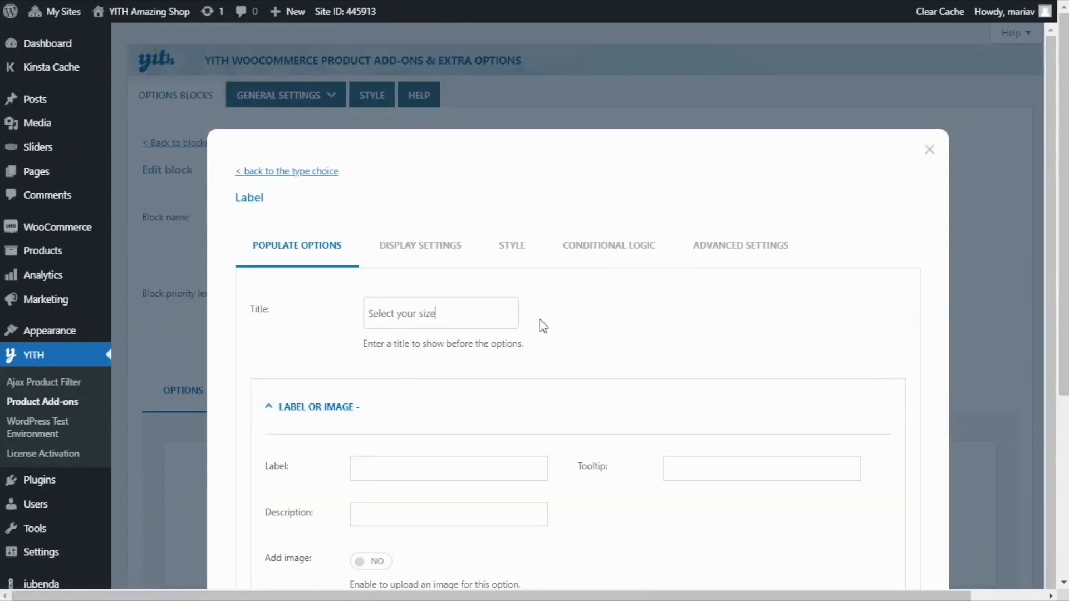
# Step: Give the first size option the label "S" and the tooltip "Small", and make it selected by default
pyautogui.scroll(-2, 539, 319)
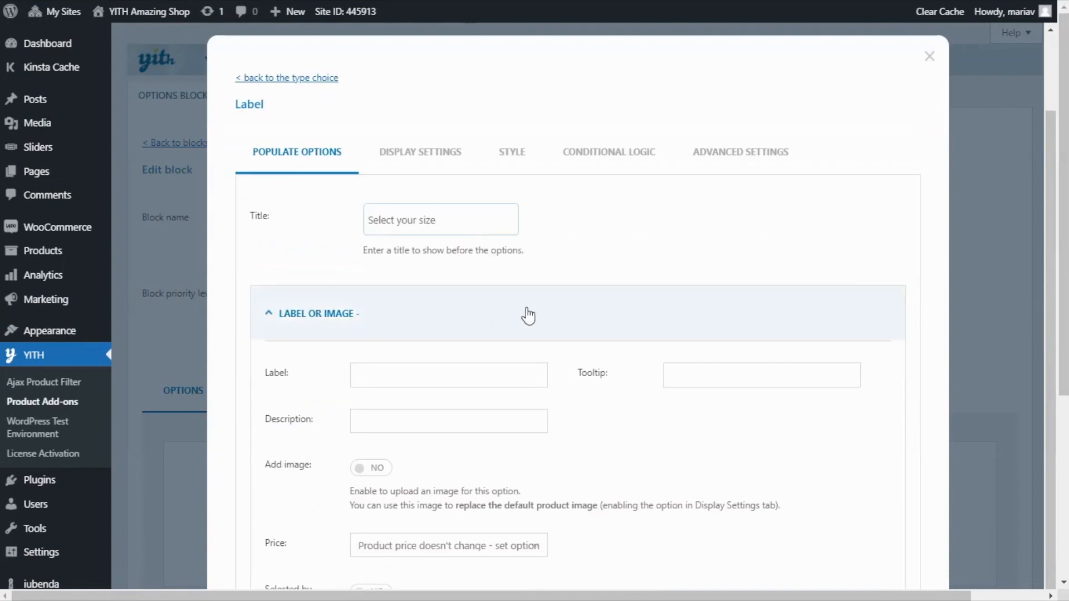
pyautogui.scroll(-2, 529, 314)
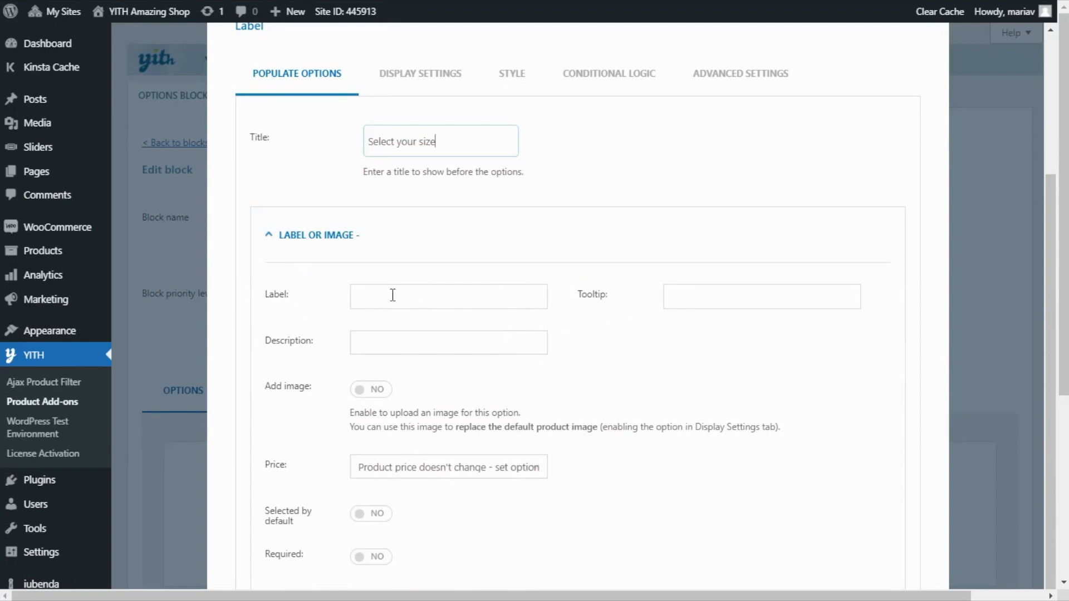
pyautogui.click(369, 295)
pyautogui.write('S')
pyautogui.click(671, 296)
pyautogui.write('Small')
pyautogui.scroll(-2, 699, 327)
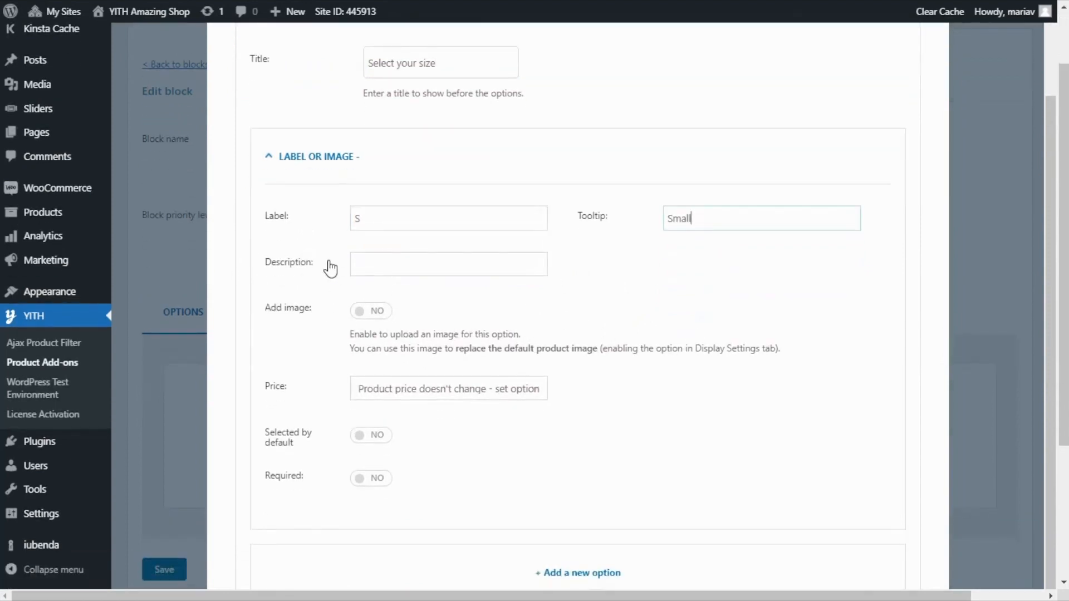
pyautogui.scroll(-2, 332, 261)
pyautogui.scroll(-2, 334, 247)
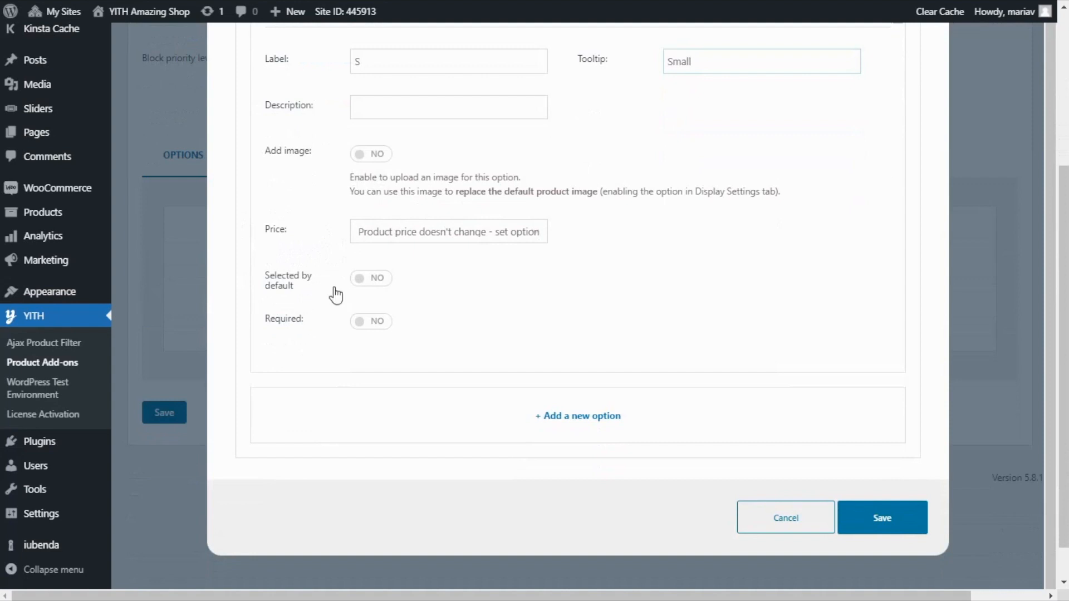
pyautogui.click(381, 280)
# Step: Add a second size option with the label "M" and the tooltip "Medium"
pyautogui.click(559, 430)
pyautogui.click(411, 327)
pyautogui.write('M')
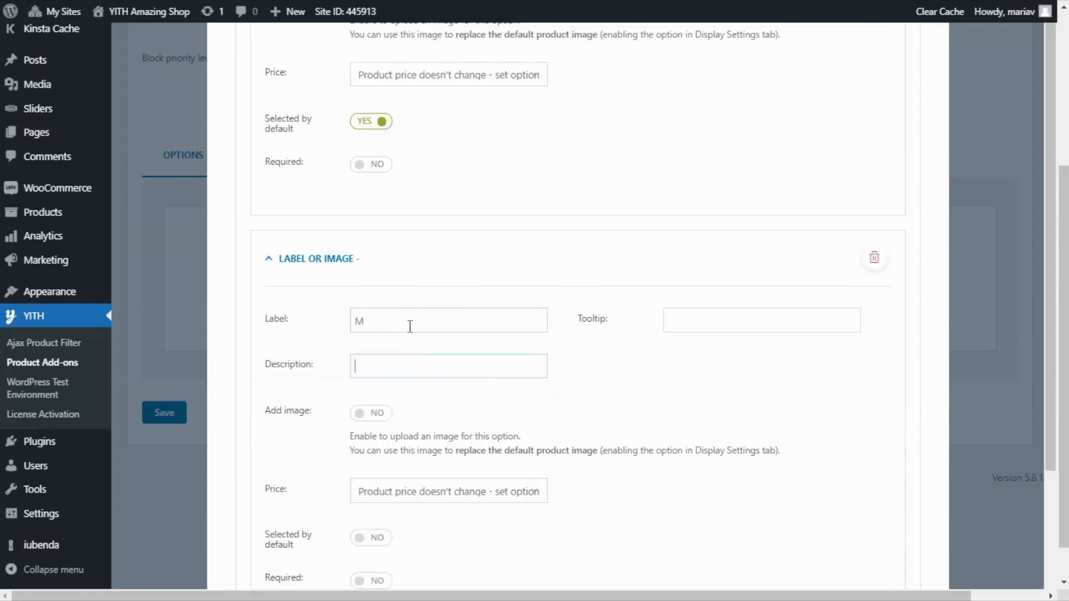
pyautogui.click(692, 319)
pyautogui.write('Medium')
# Step: Add a third size option with the label "L" and the tooltip "Large"
pyautogui.scroll(-5, 568, 426)
pyautogui.click(568, 426)
pyautogui.click(389, 319)
pyautogui.write('L')
pyautogui.click(730, 322)
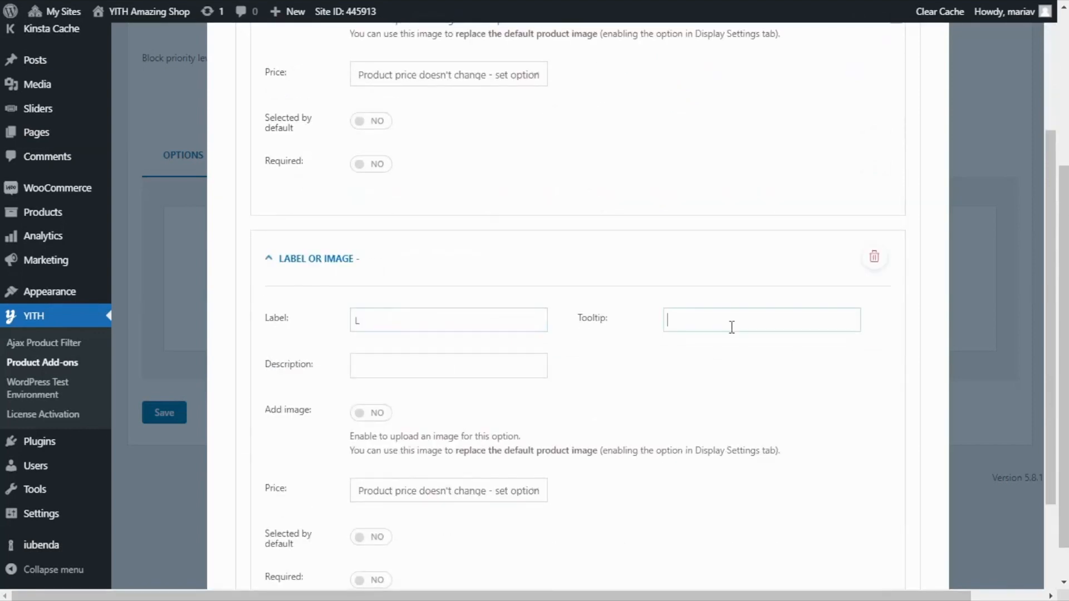
pyautogui.write('Large')
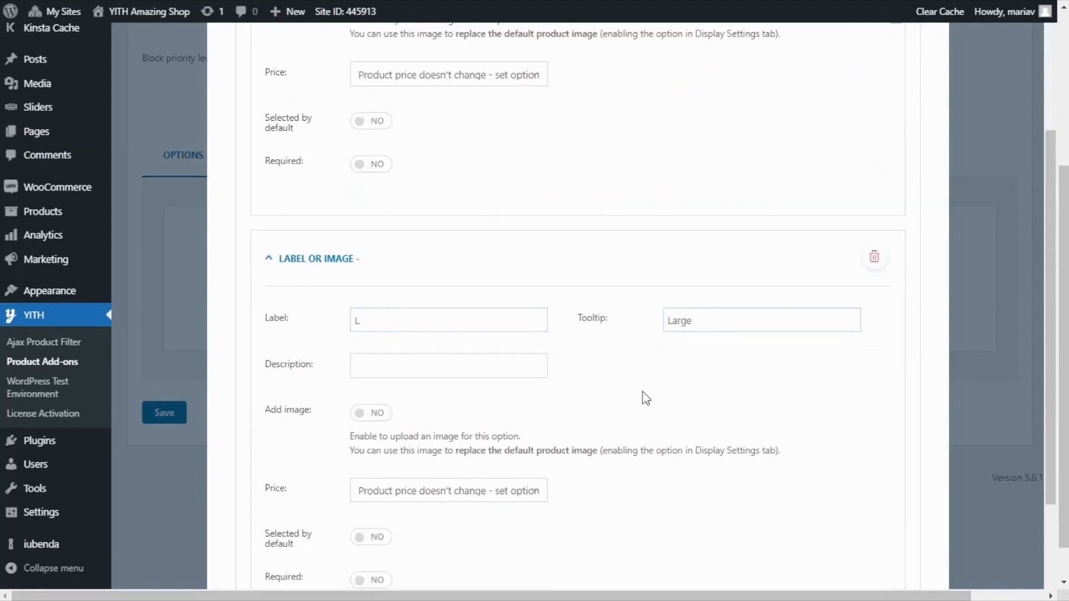
# Step: Set the size add-on's display settings to show 3 options per row
pyautogui.scroll(10, 644, 398)
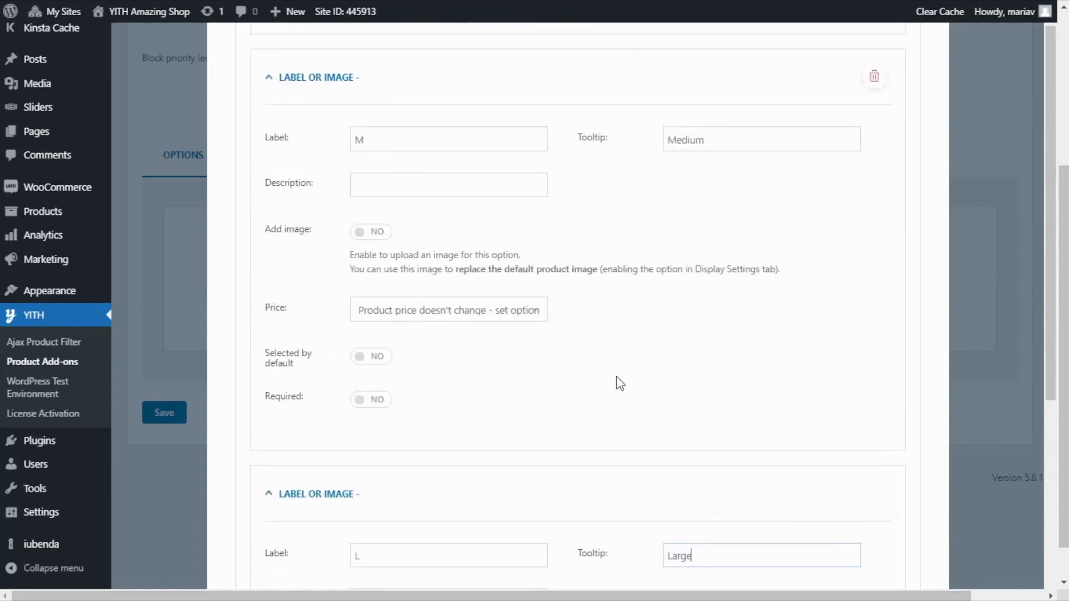
pyautogui.scroll(6, 585, 339)
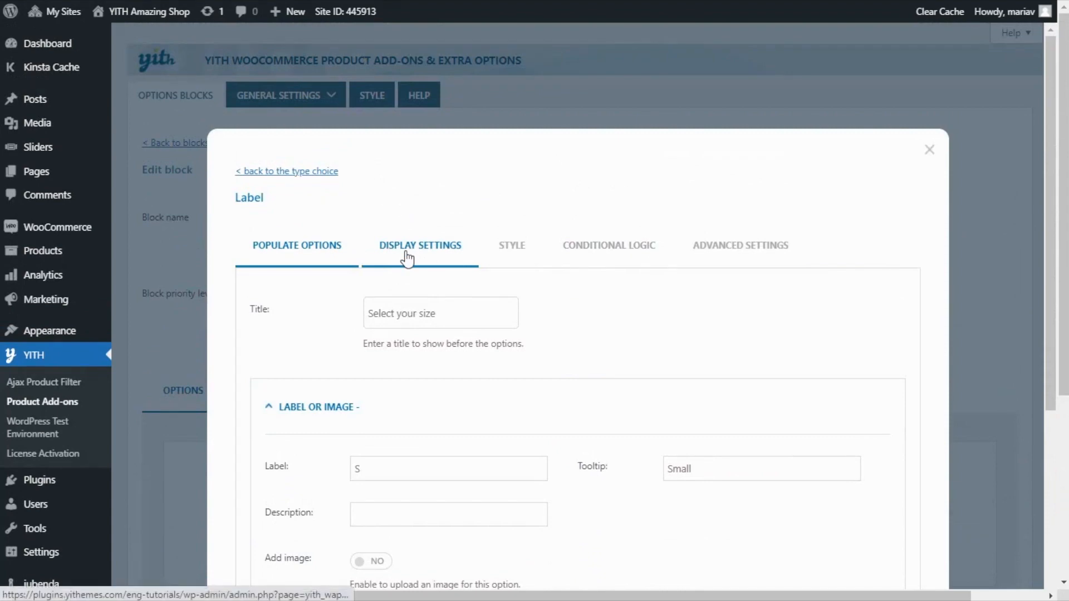
pyautogui.click(407, 257)
pyautogui.scroll(-4, 454, 299)
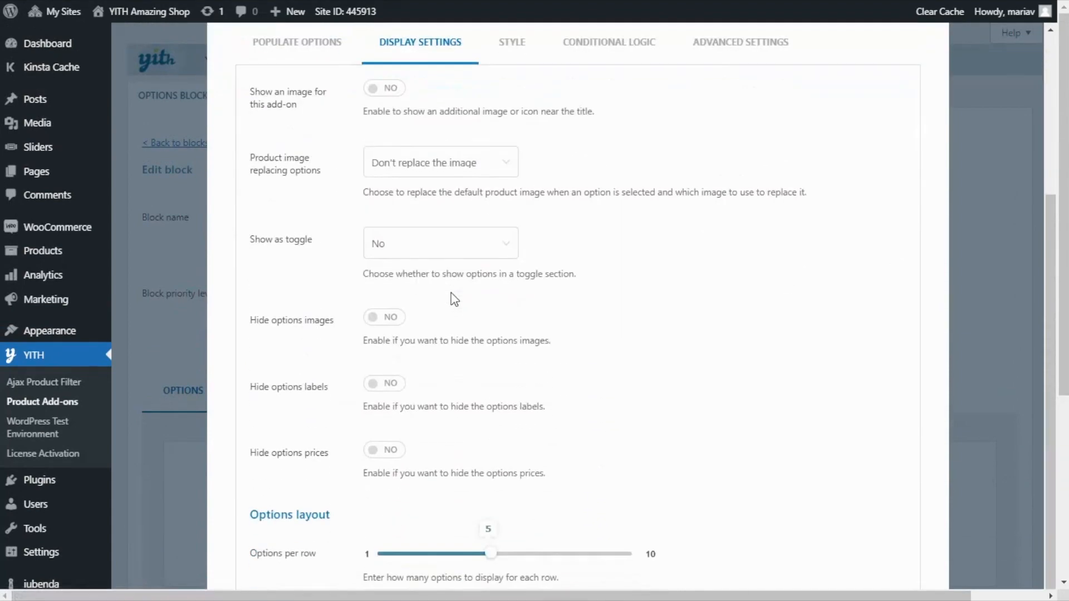
pyautogui.scroll(-5, 452, 325)
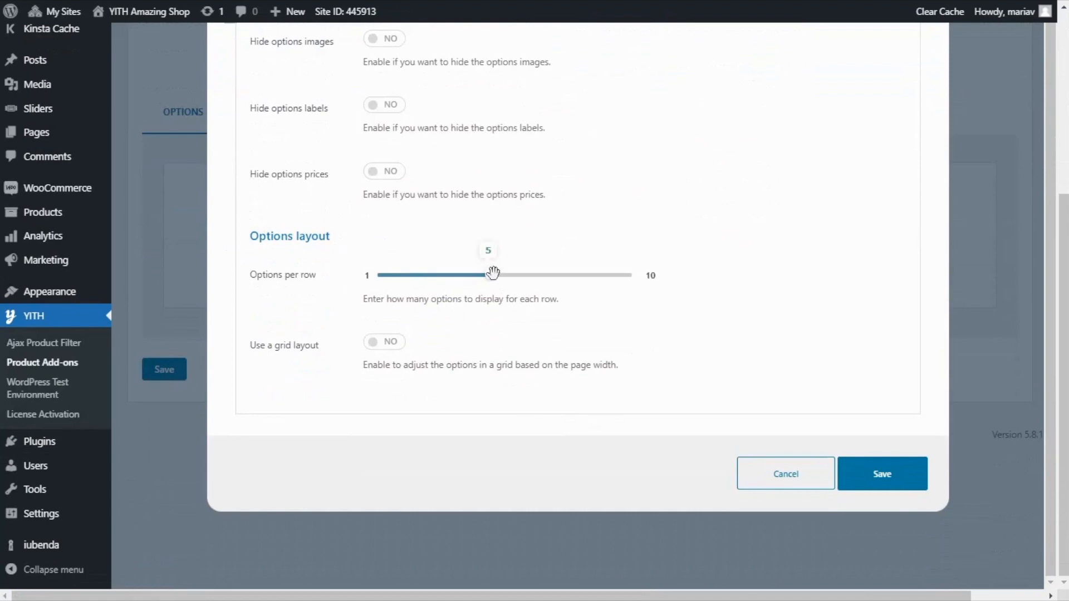
pyautogui.moveTo(493, 273); pyautogui.dragTo(454, 279)
# Step: Enable the grid layout, reduce the options width, and save the size add-on
pyautogui.click(383, 344)
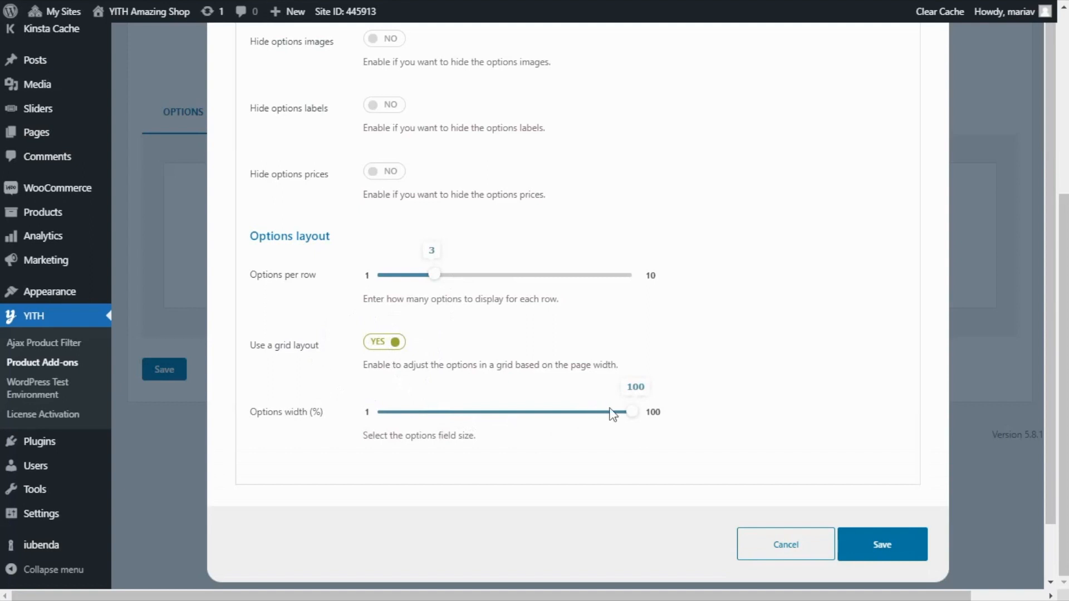
pyautogui.moveTo(628, 413); pyautogui.dragTo(533, 411)
pyautogui.click(884, 539)
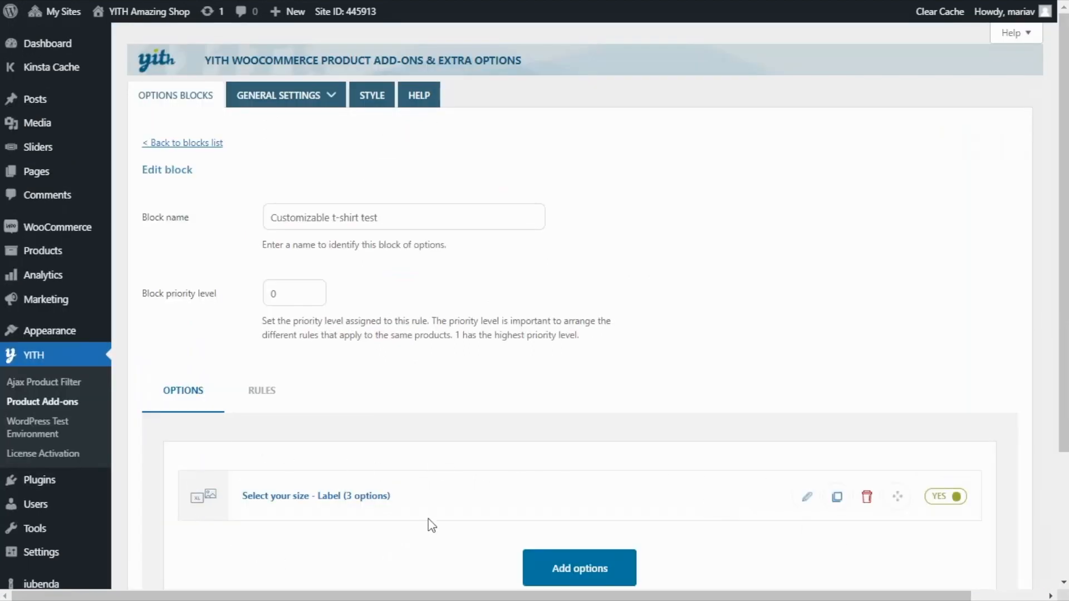
# Step: Add a checkbox add-on to the block with the title "Custom T-shirt"
pyautogui.scroll(-1, 431, 525)
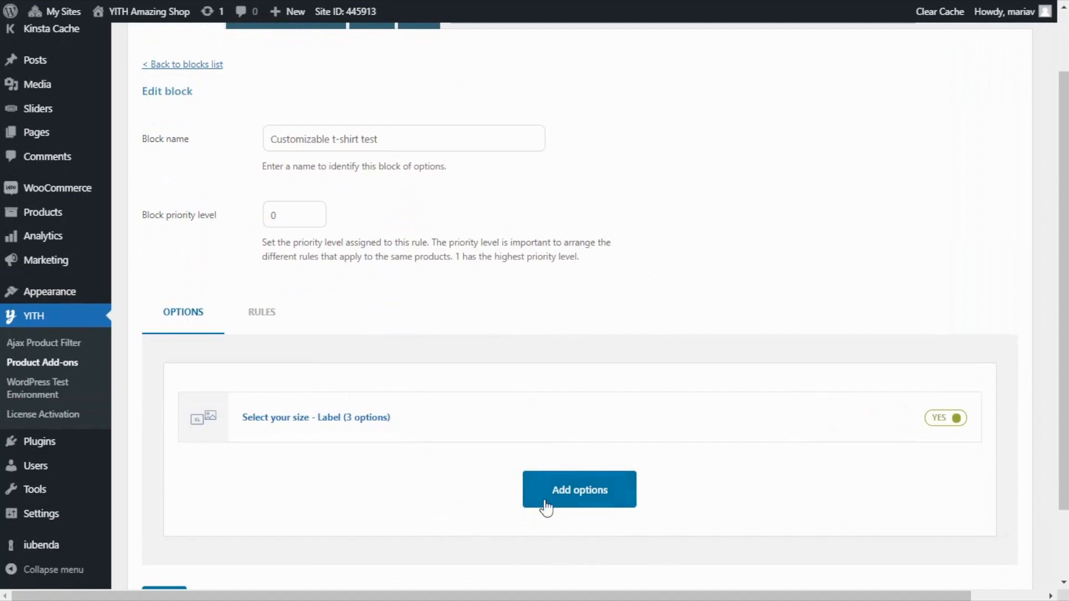
pyautogui.click(579, 495)
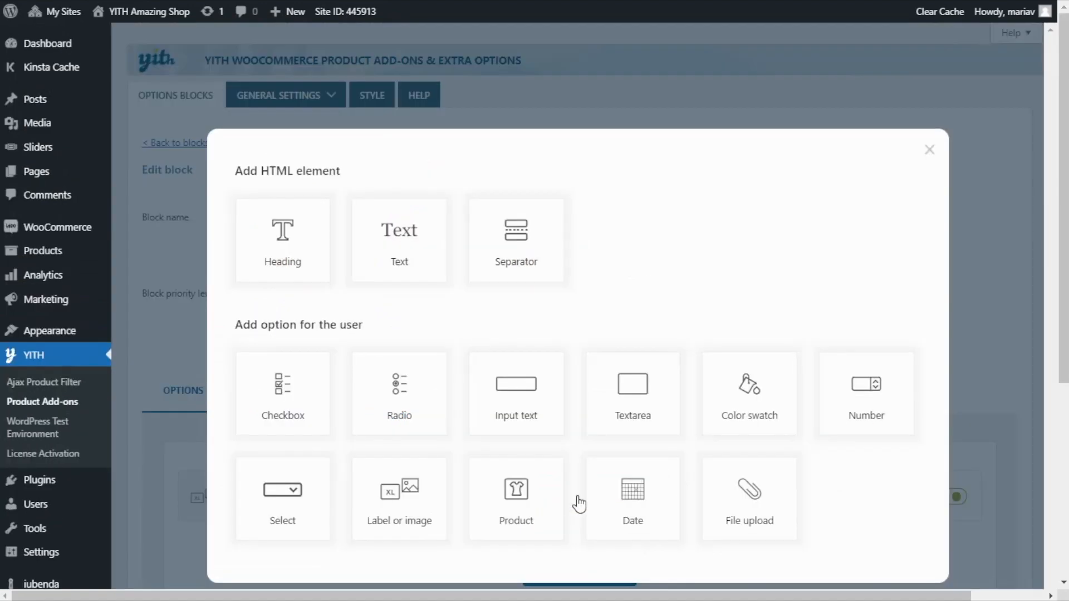
pyautogui.click(316, 395)
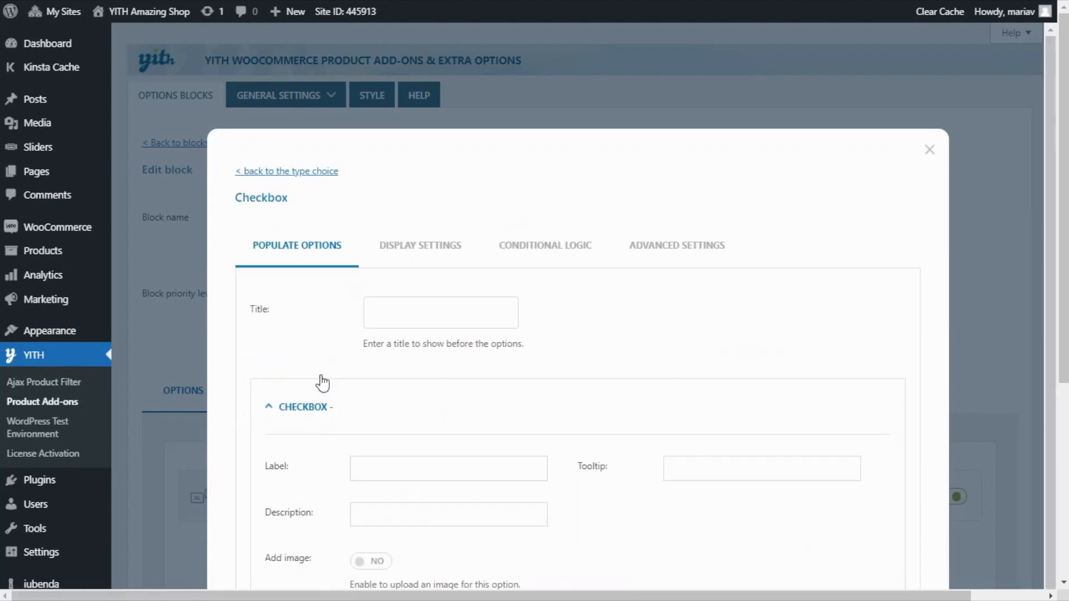
pyautogui.click(379, 312)
pyautogui.write('Custom T-shirt')
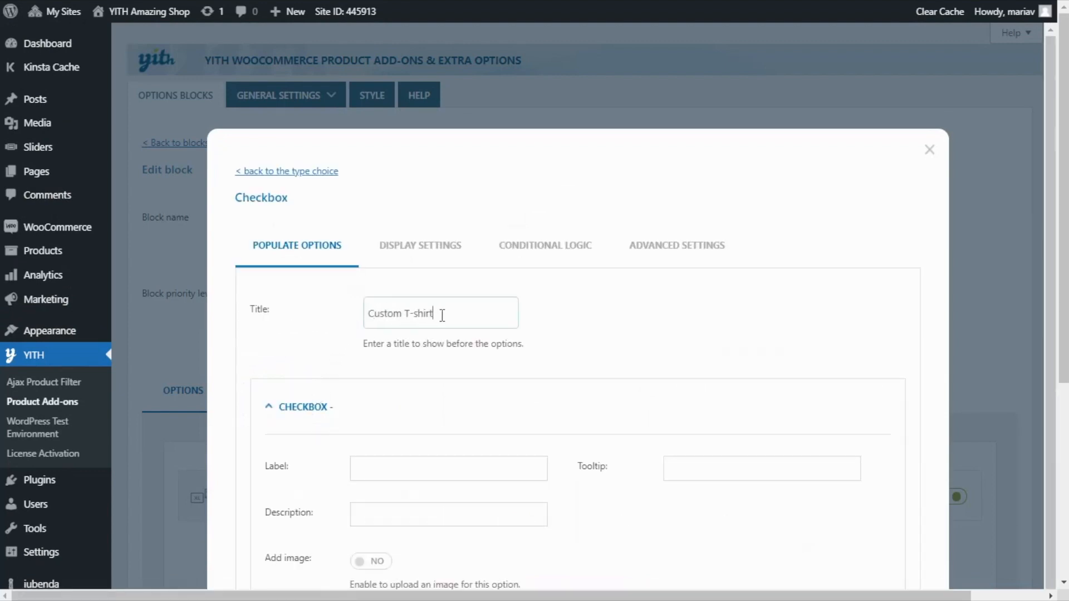
# Step: Label the checkbox option "Yes, I need a custom T-shirt" and save the add-on
pyautogui.scroll(-3, 442, 316)
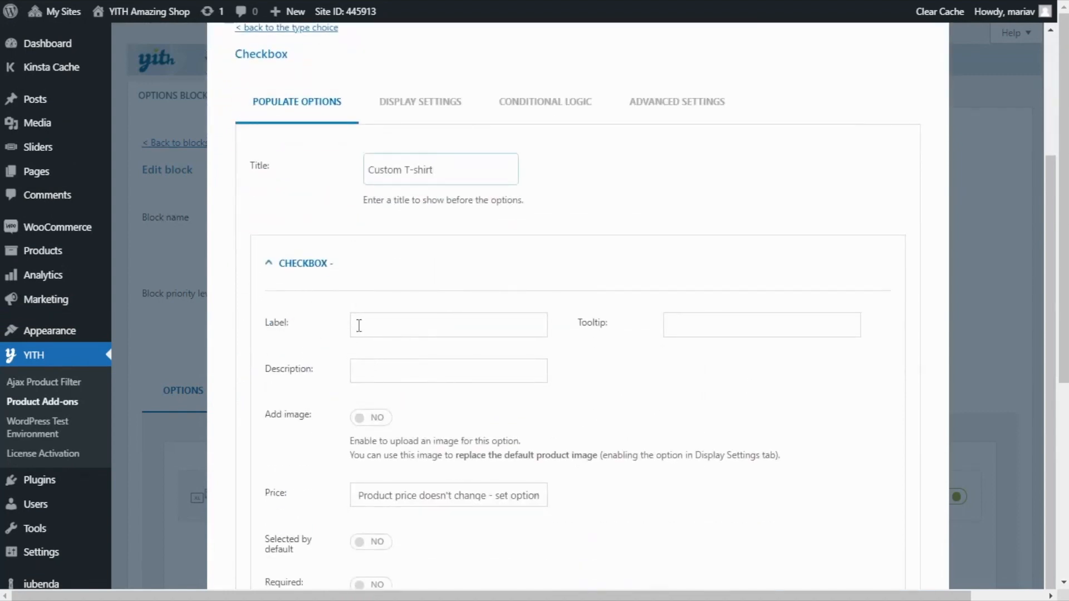
pyautogui.write('Yes, I need a custom T-shirt')
pyautogui.scroll(-5, 660, 373)
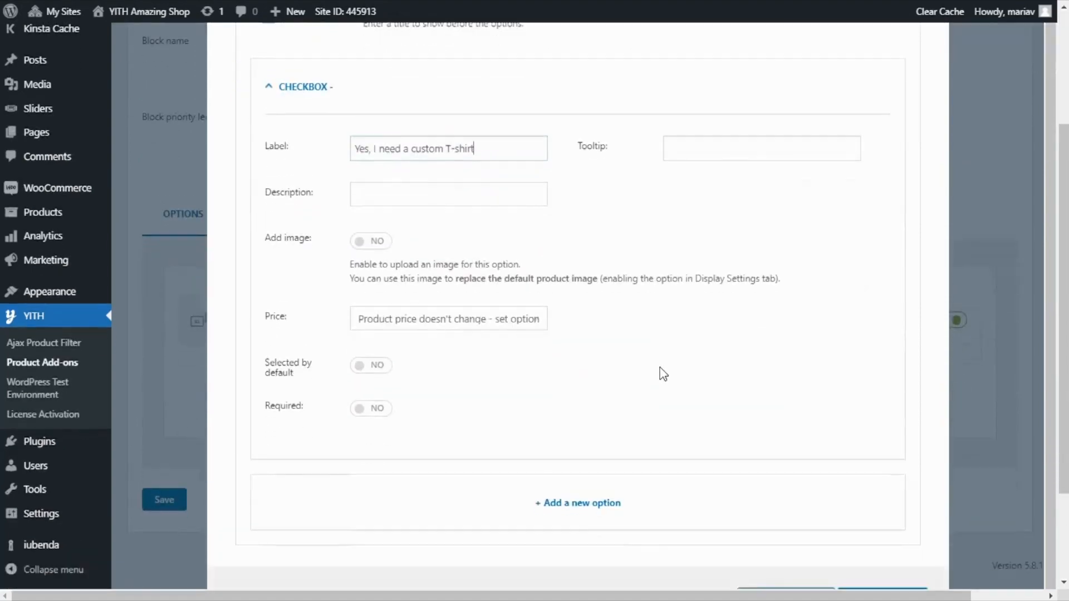
pyautogui.click(891, 476)
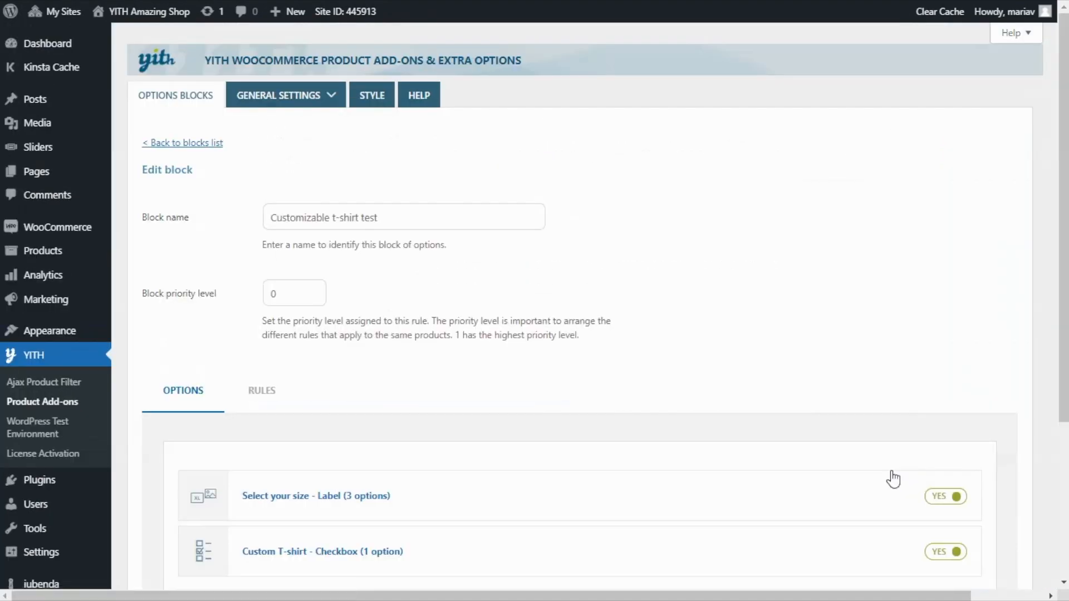
# Step: Add a textarea add-on to the block with the title "Custom Text"
pyautogui.scroll(-4, 893, 479)
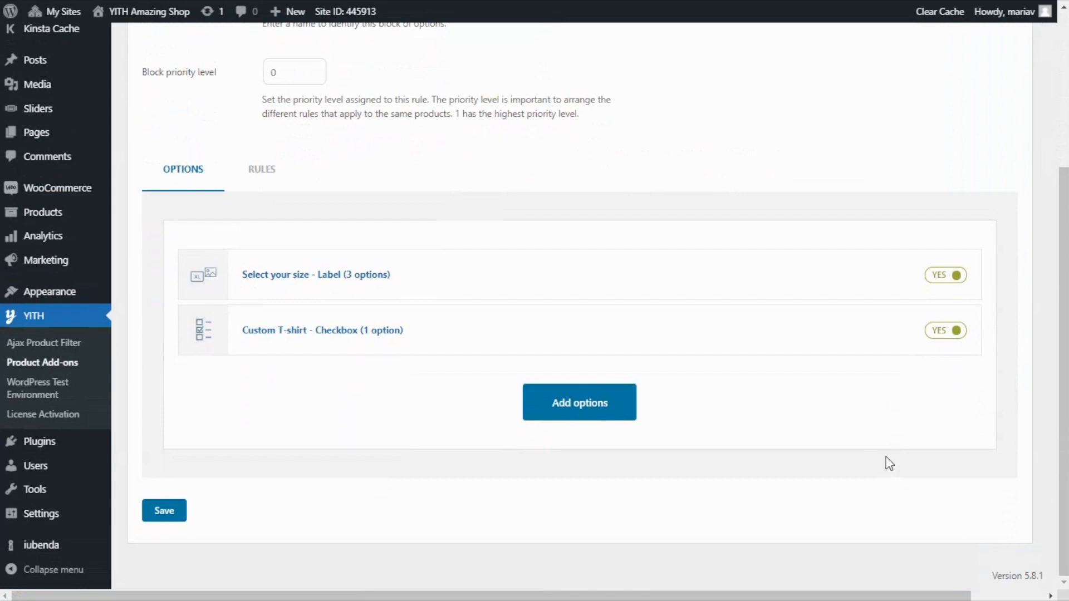
pyautogui.click(579, 418)
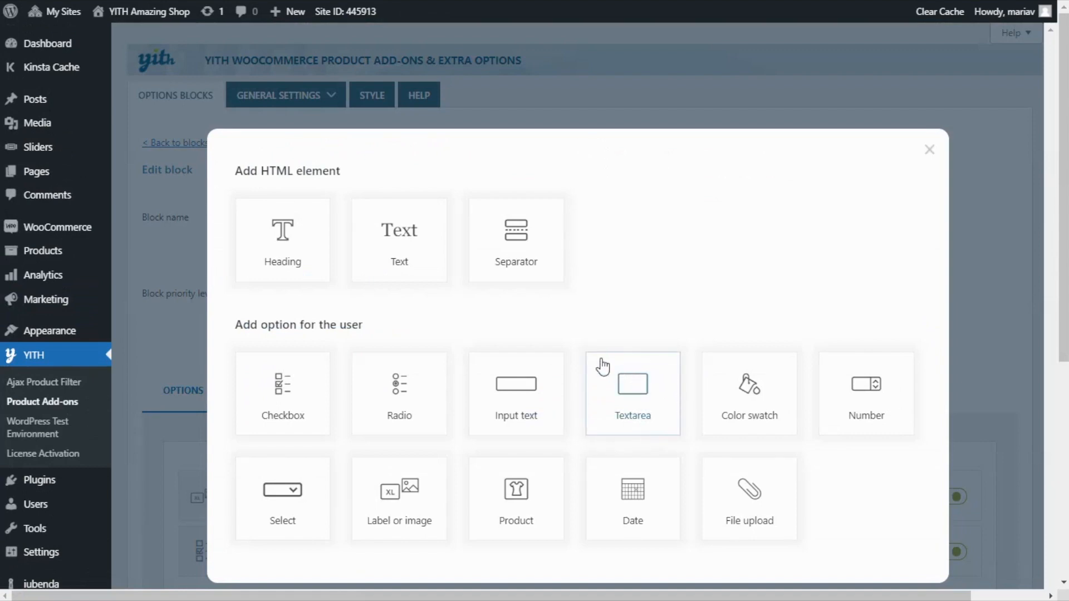
pyautogui.click(604, 384)
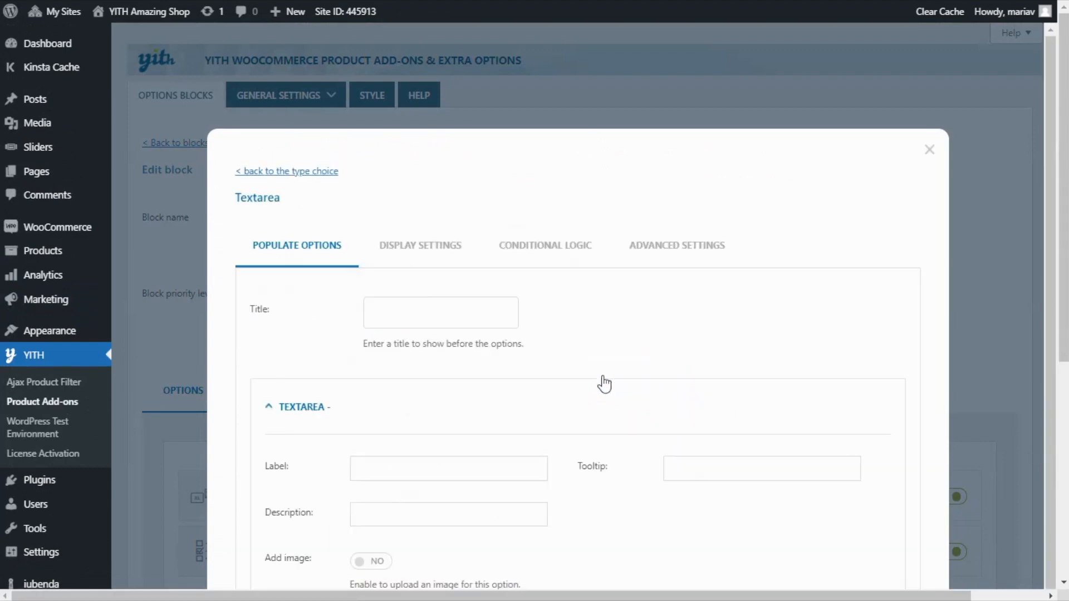
pyautogui.click(380, 311)
pyautogui.write('Custom Text')
# Step: Give the textarea the label "Enter your custom text" and the description "Enter here the text to customize your T-shirt"
pyautogui.scroll(-2, 431, 315)
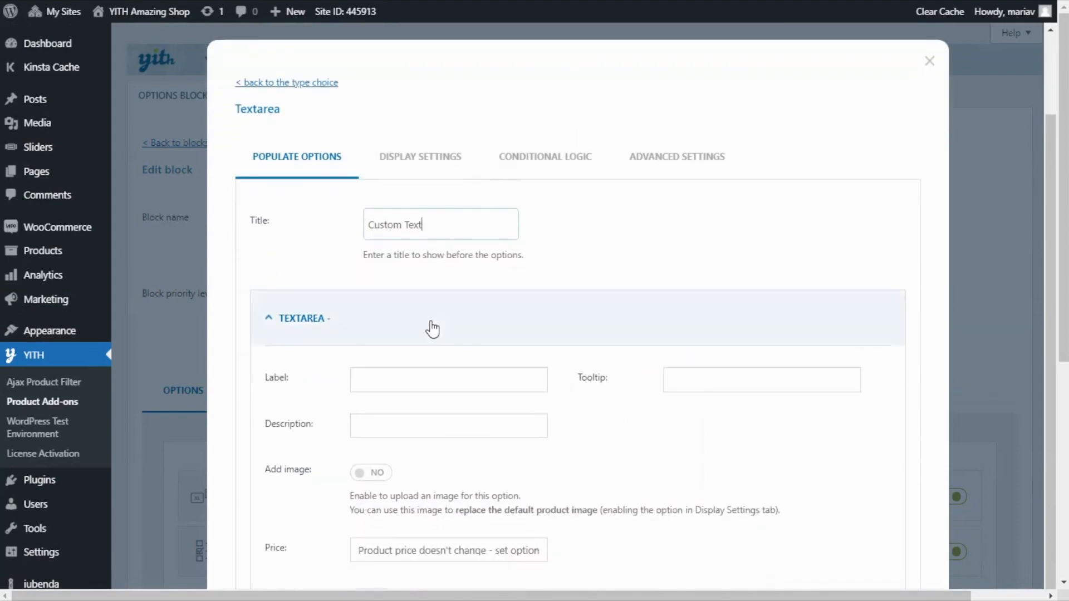
pyautogui.scroll(-3, 432, 326)
pyautogui.click(358, 222)
pyautogui.write('Enter your custom text')
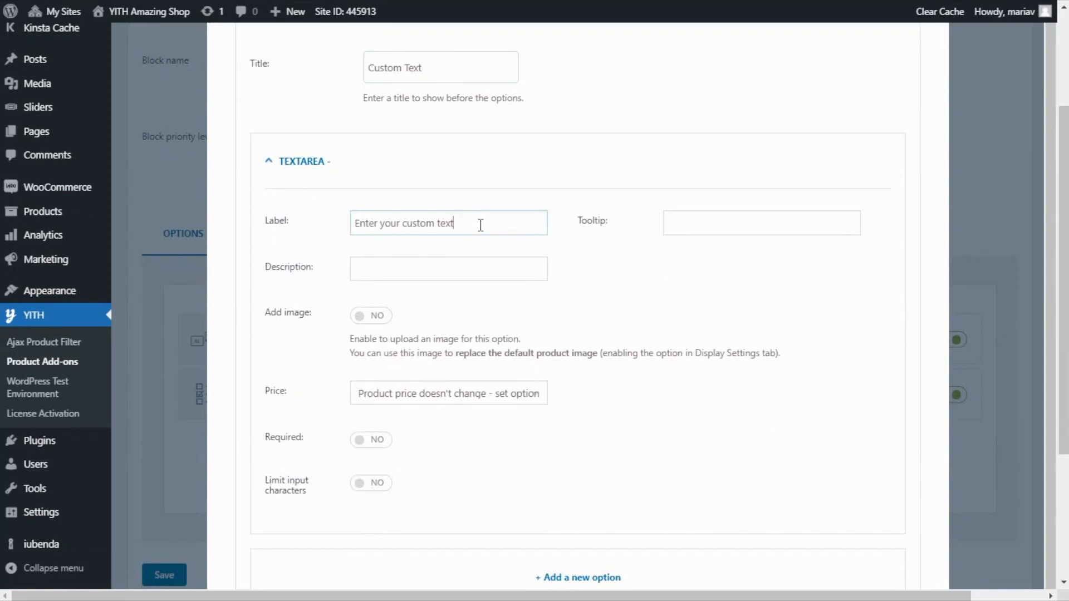
pyautogui.scroll(-2, 480, 225)
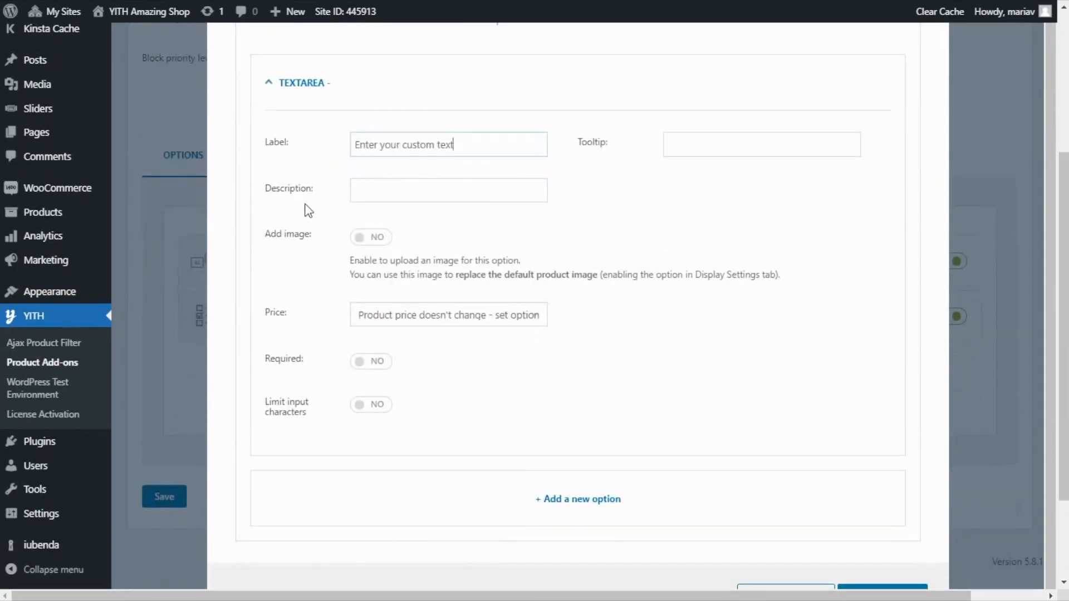
pyautogui.click(368, 192)
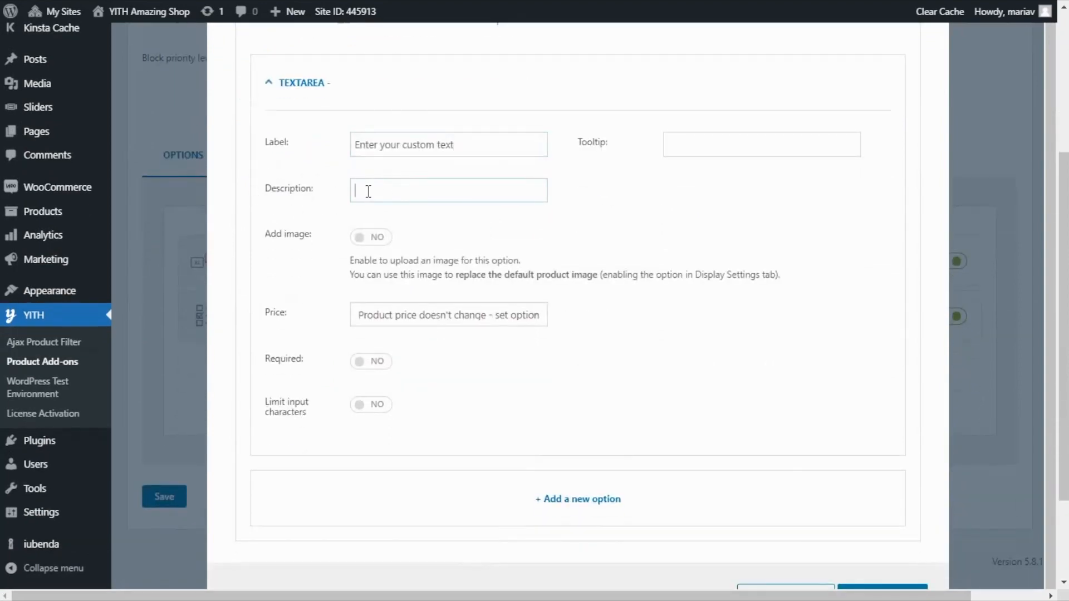
pyautogui.write('Enter here the text to customize your T-shirt')
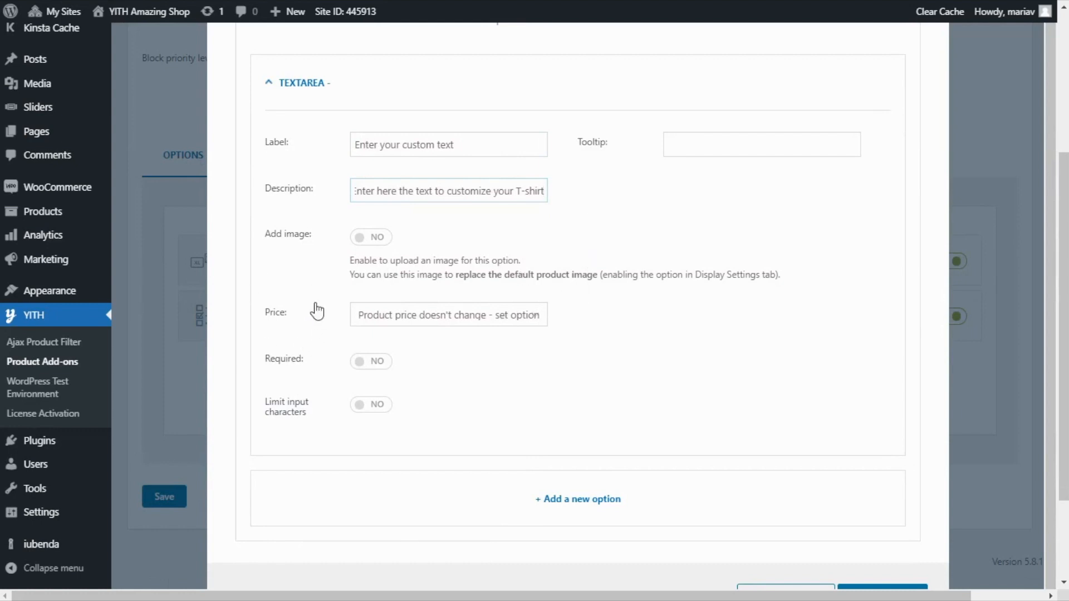
# Step: Make the textarea option increase the main product price by a regular cost of 10 as a fixed amount
pyautogui.click(533, 318)
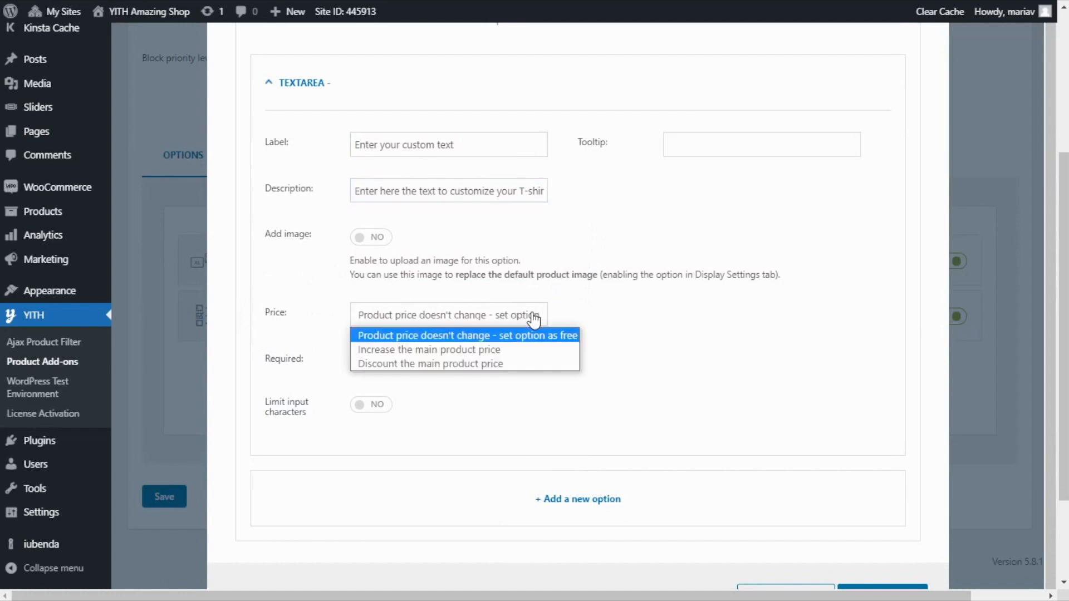
pyautogui.click(512, 350)
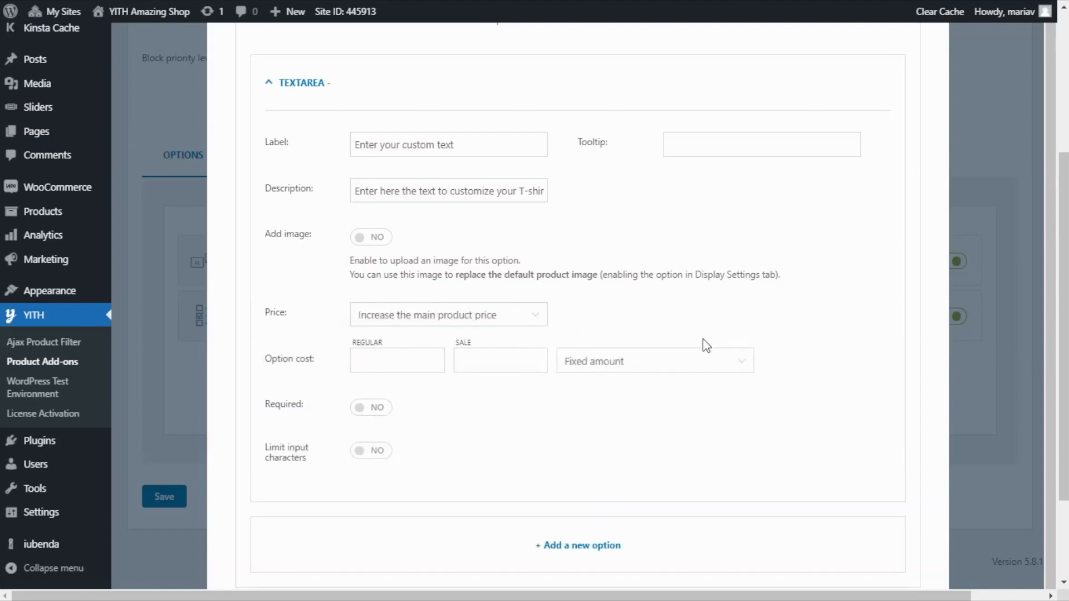
pyautogui.click(377, 358)
pyautogui.write('10')
pyautogui.click(648, 368)
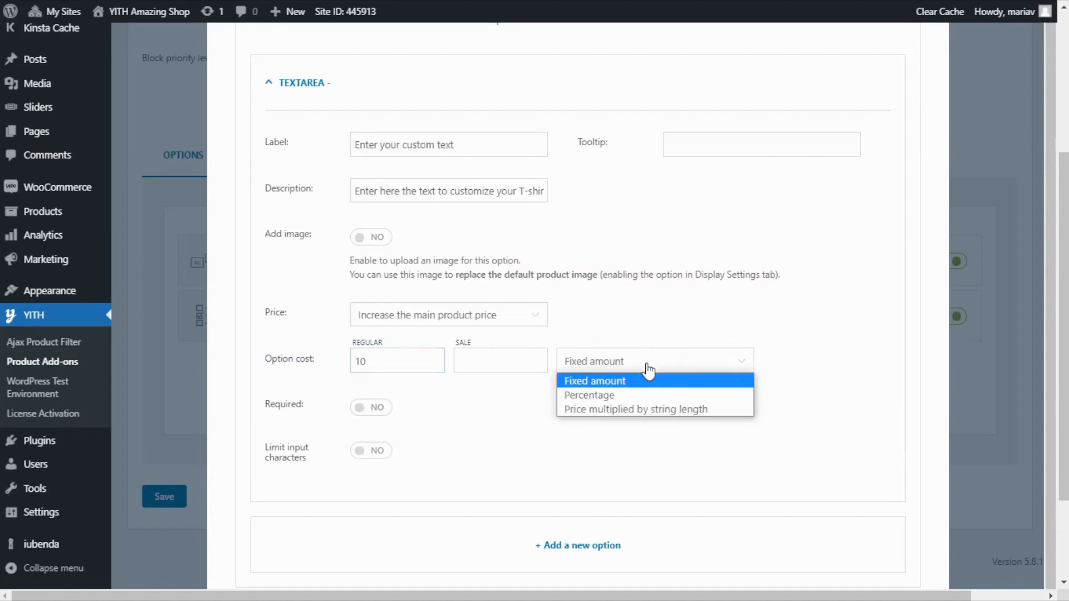
pyautogui.click(709, 380)
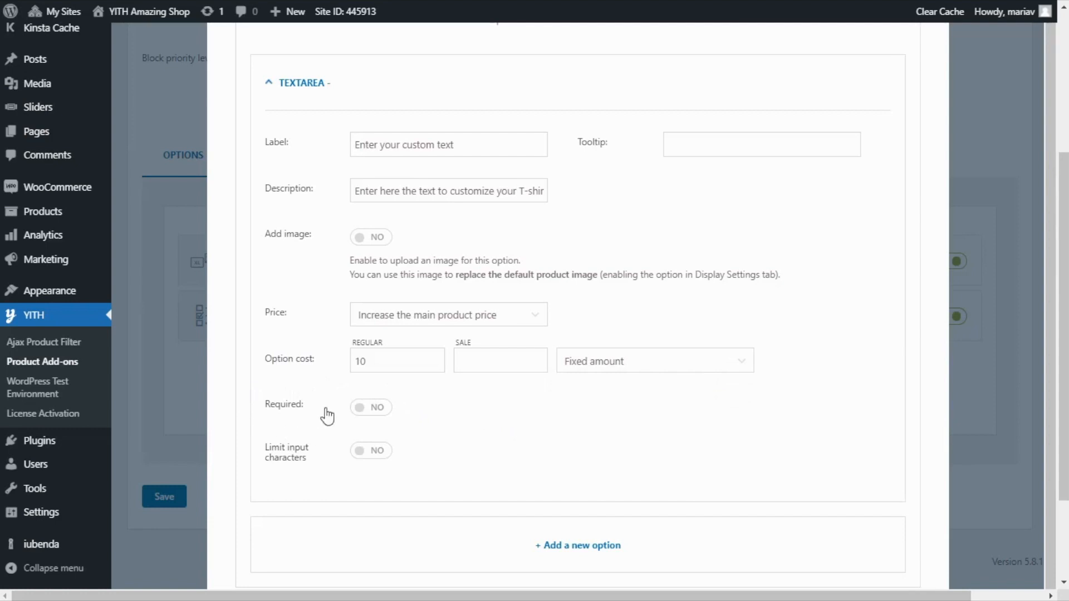
# Step: Limit the textarea input to a maximum of 30 characters and save the add-on
pyautogui.scroll(-1, 337, 424)
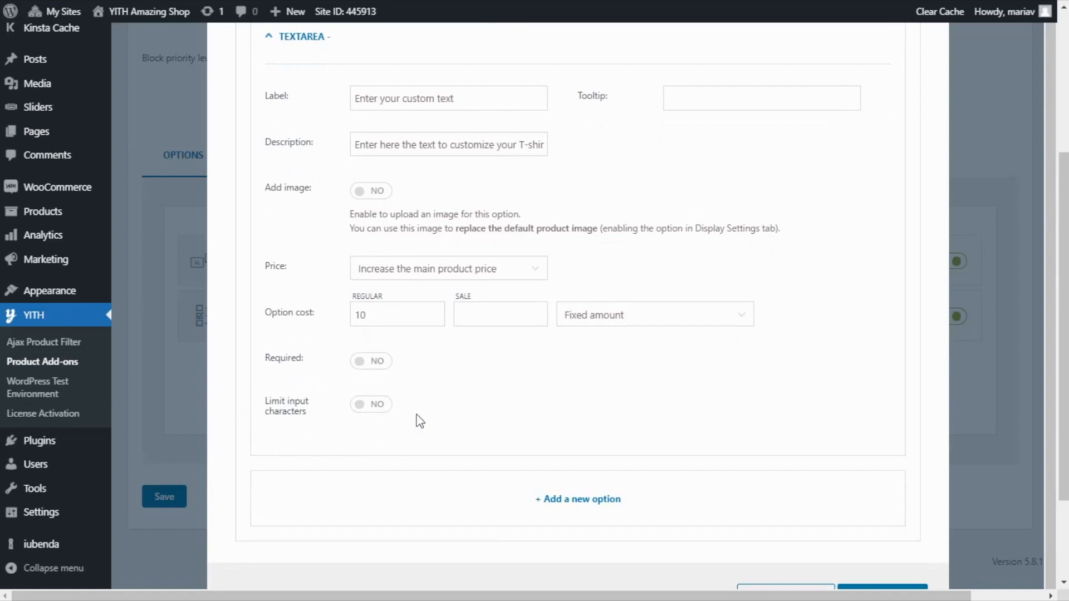
pyautogui.click(363, 406)
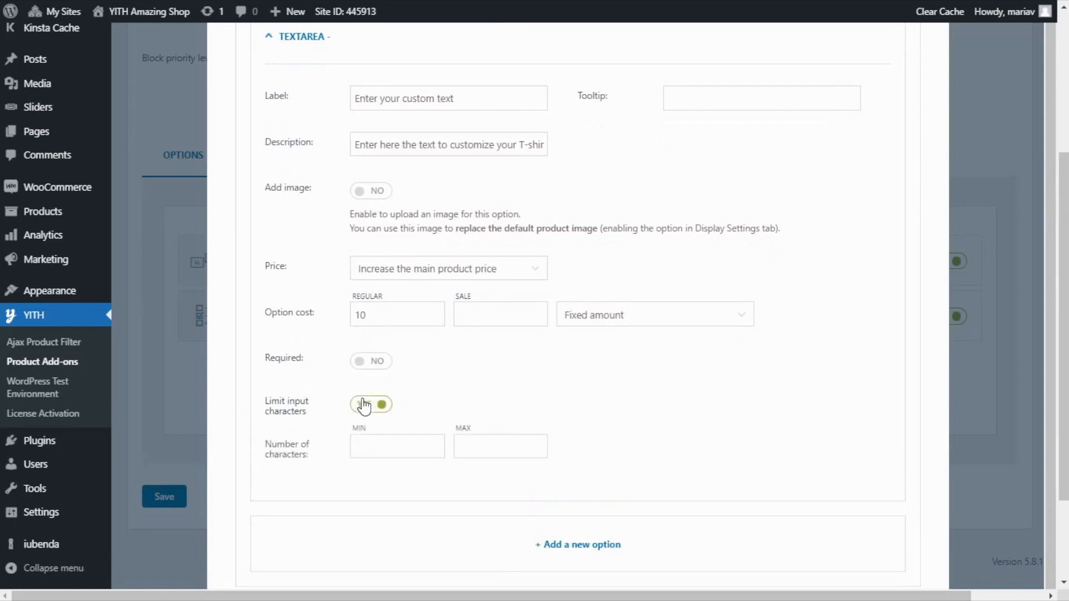
pyautogui.scroll(-1, 341, 418)
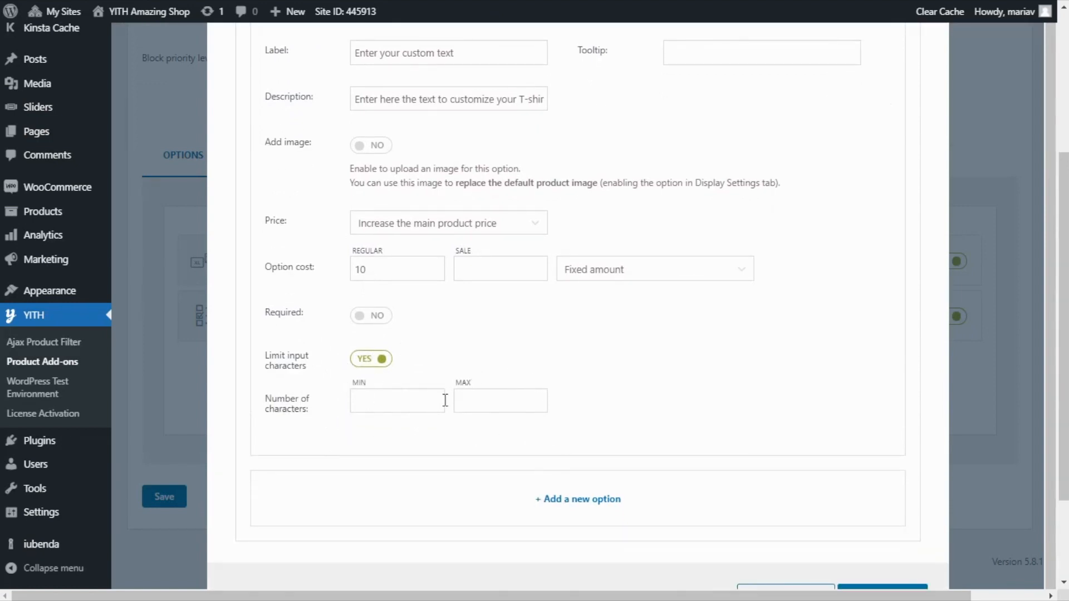
pyautogui.click(478, 403)
pyautogui.write('30')
pyautogui.scroll(1, 699, 404)
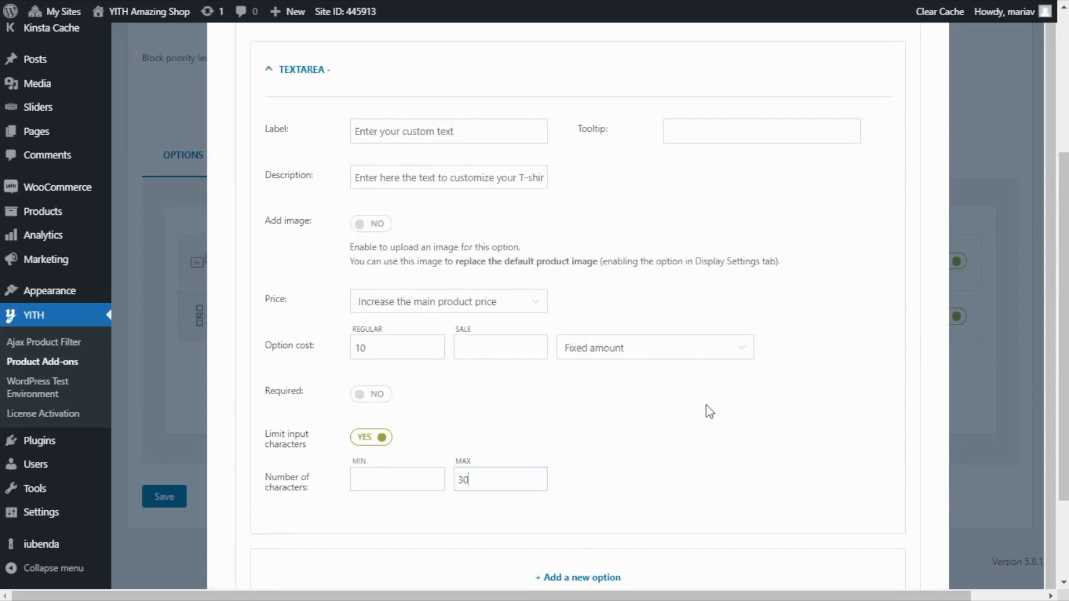
pyautogui.scroll(-1, 737, 411)
pyautogui.scroll(-2, 852, 436)
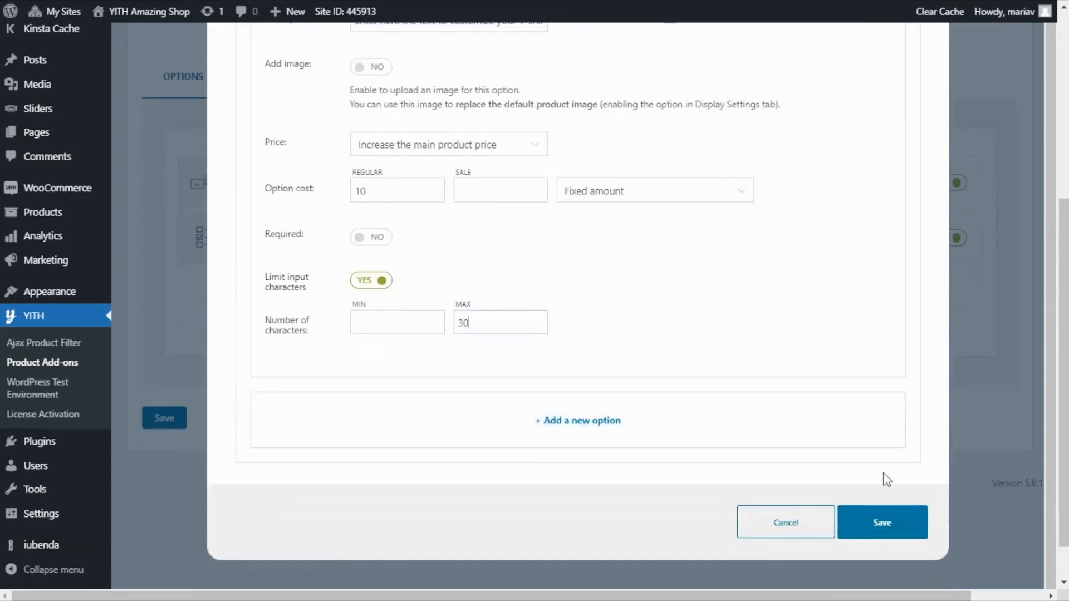
pyautogui.click(883, 520)
# Step: Edit the Custom Text textarea and enable conditions to show or hide its set of options
pyautogui.scroll(-3, 635, 437)
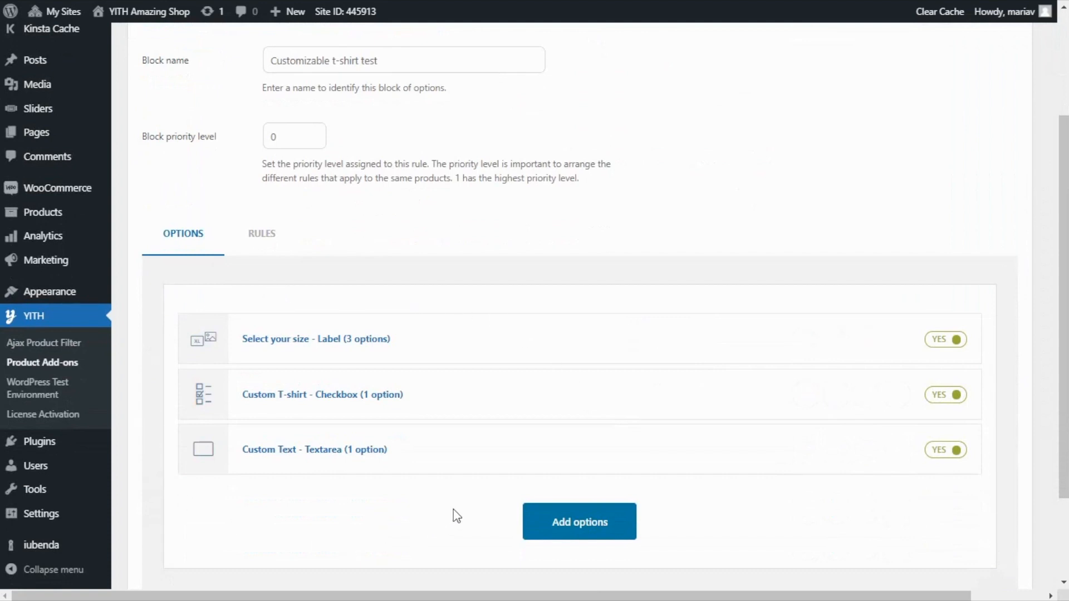
pyautogui.moveTo(523, 451)
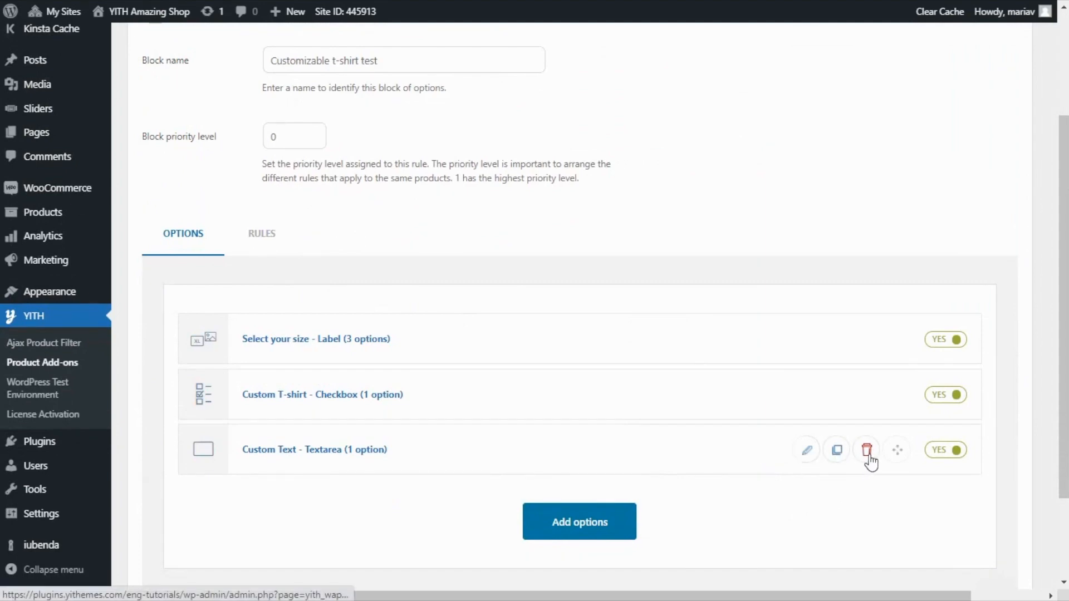
pyautogui.moveTo(638, 460); pyautogui.dragTo(670, 480)
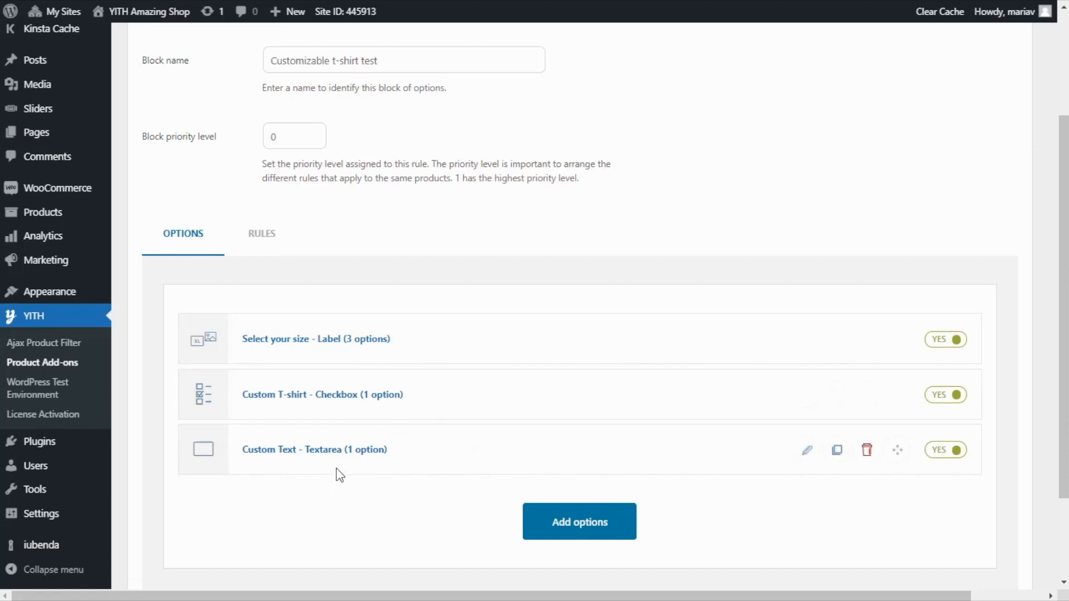
pyautogui.click(333, 452)
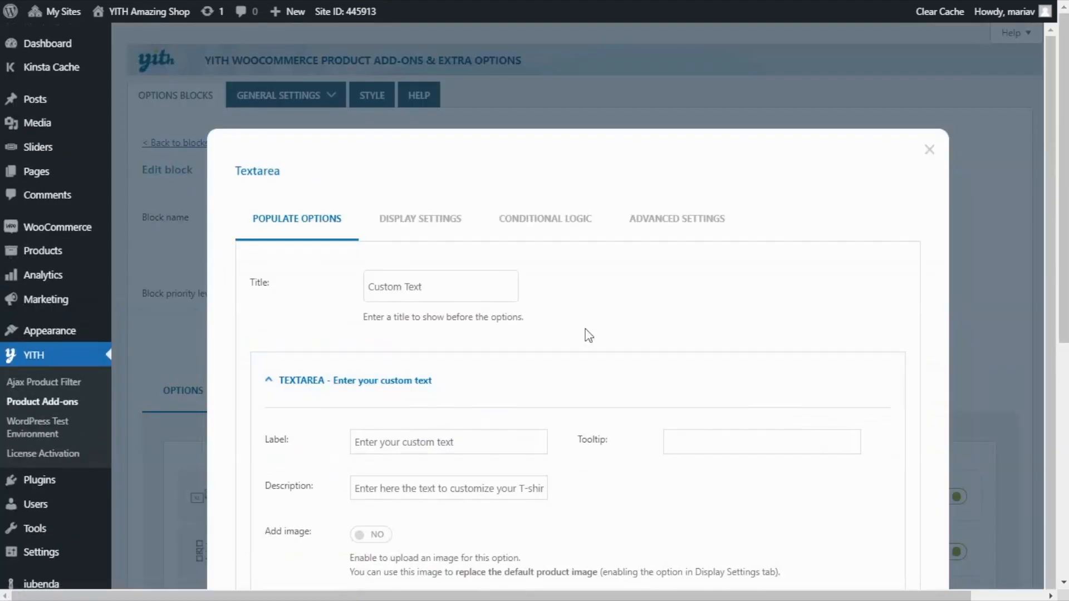
pyautogui.click(552, 231)
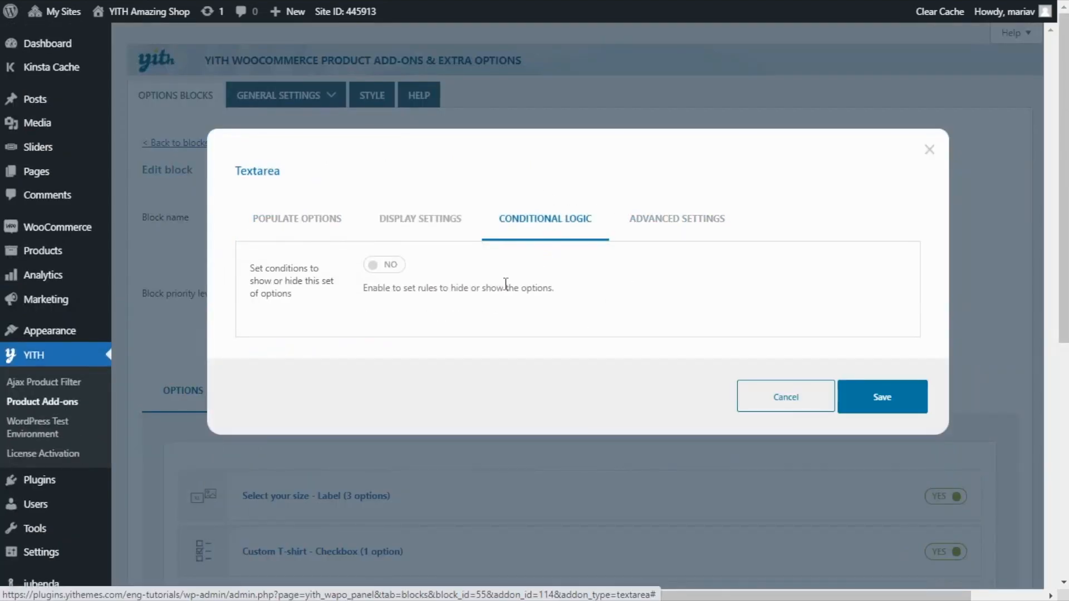
pyautogui.click(392, 270)
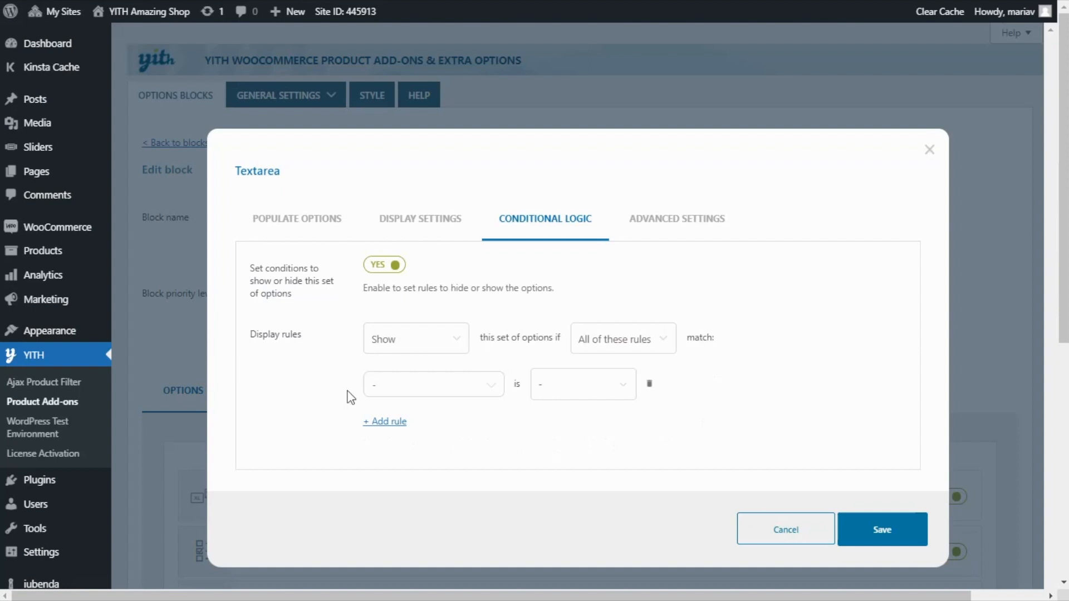
# Step: Set the display rule to show the textarea if the "Yes, I need a custom T-shirt" checkbox option is Selected, and save
pyautogui.click(450, 399)
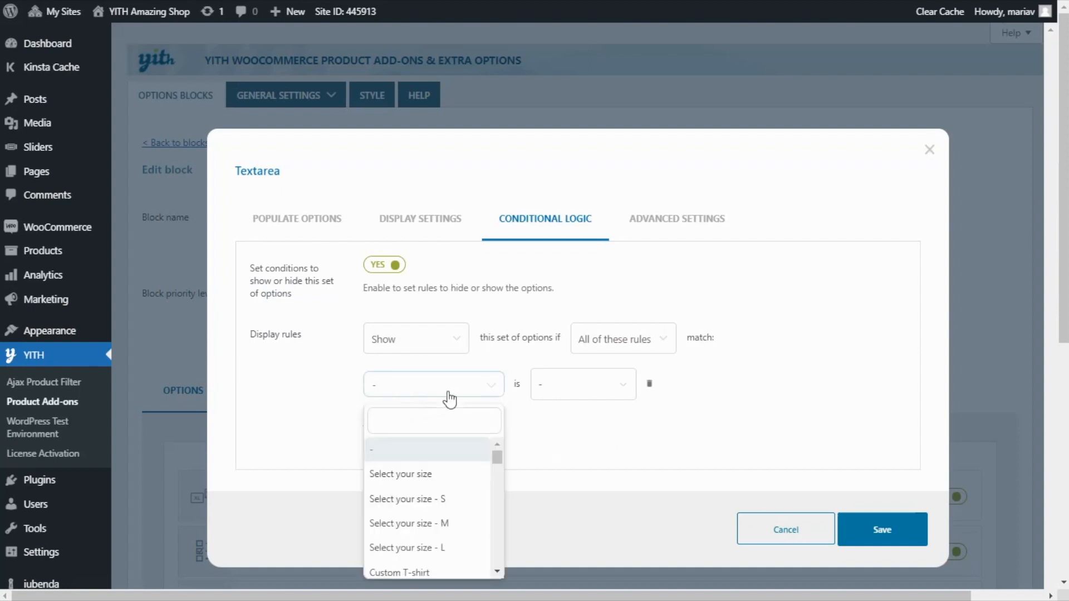
pyautogui.write('custom')
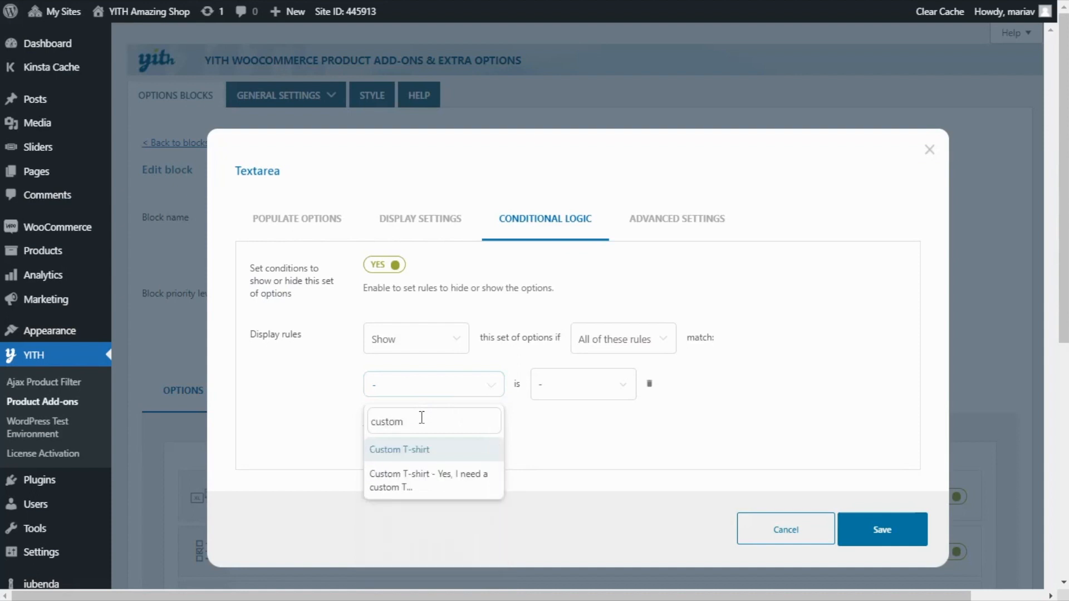
pyautogui.click(410, 480)
pyautogui.click(576, 390)
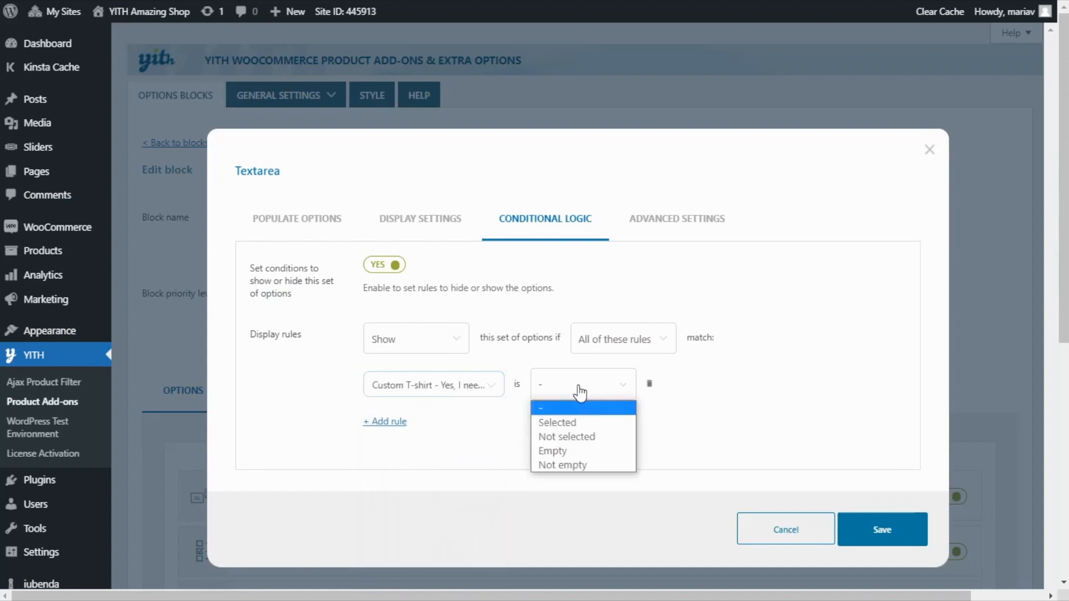
pyautogui.click(613, 424)
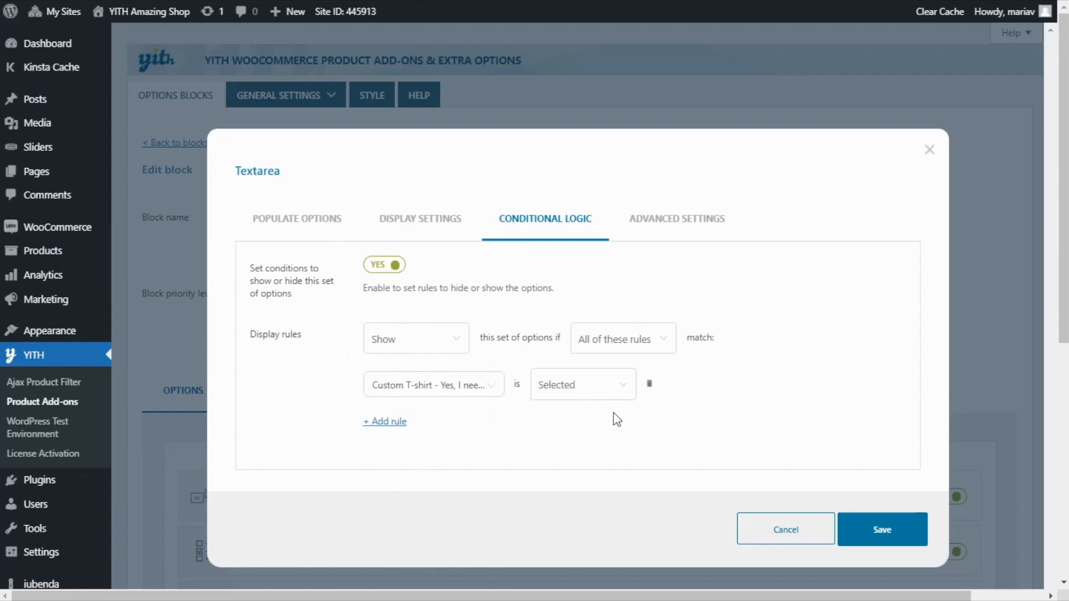
pyautogui.click(890, 526)
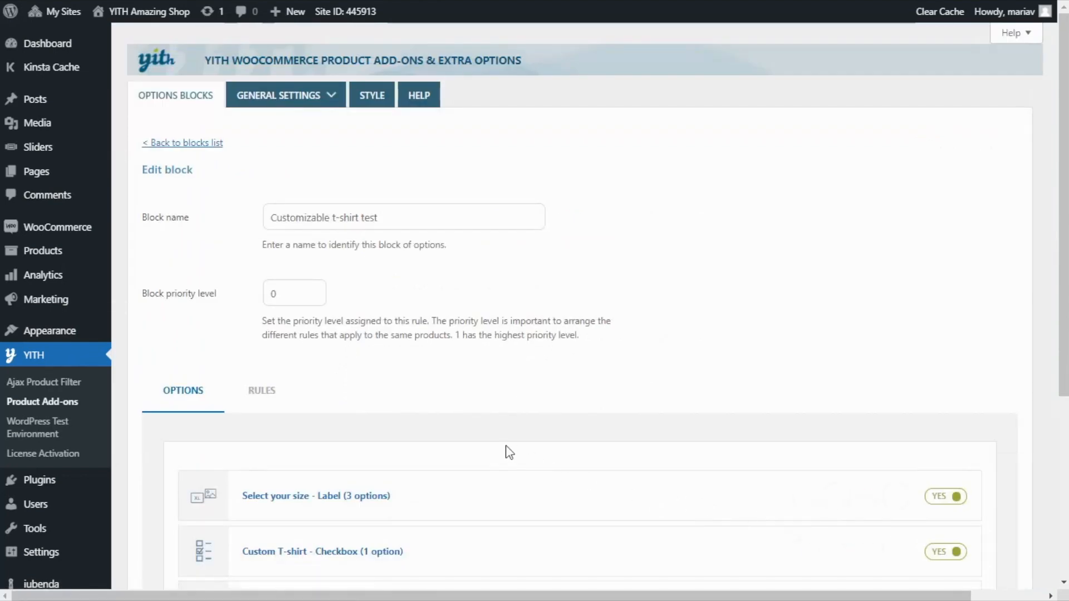
# Step: Restrict the block to specific products and categories, include the Custom T-shirt product, and save the block rules
pyautogui.scroll(-2, 507, 445)
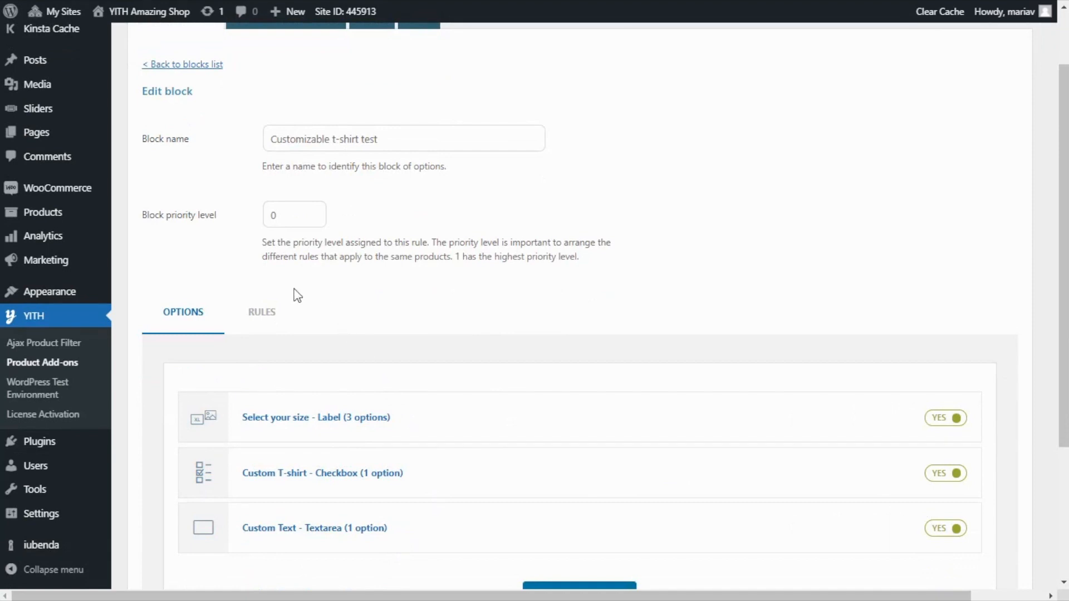
pyautogui.click(255, 328)
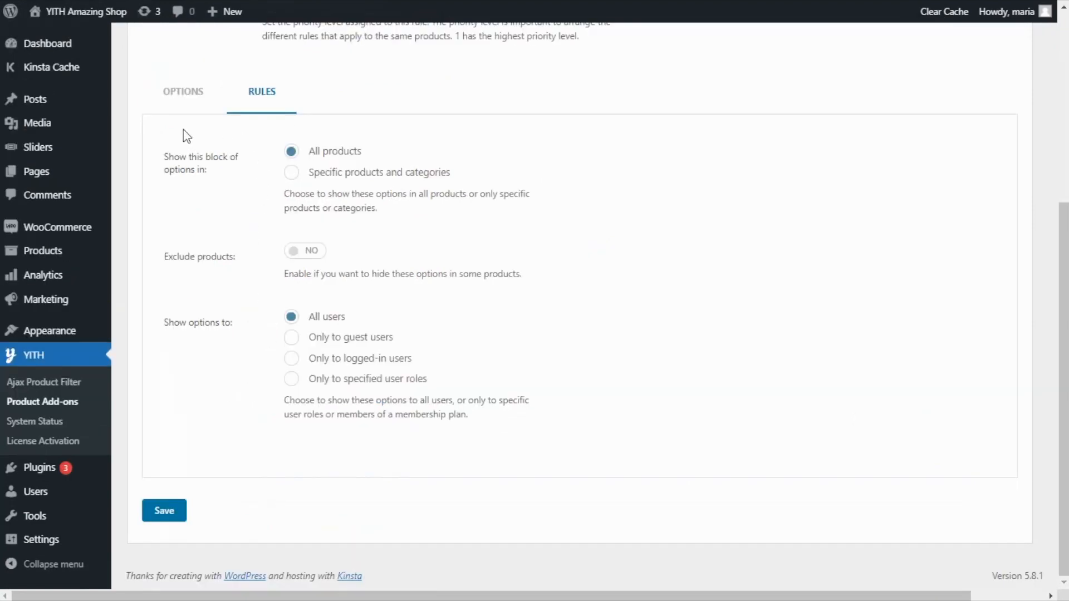
pyautogui.click(291, 177)
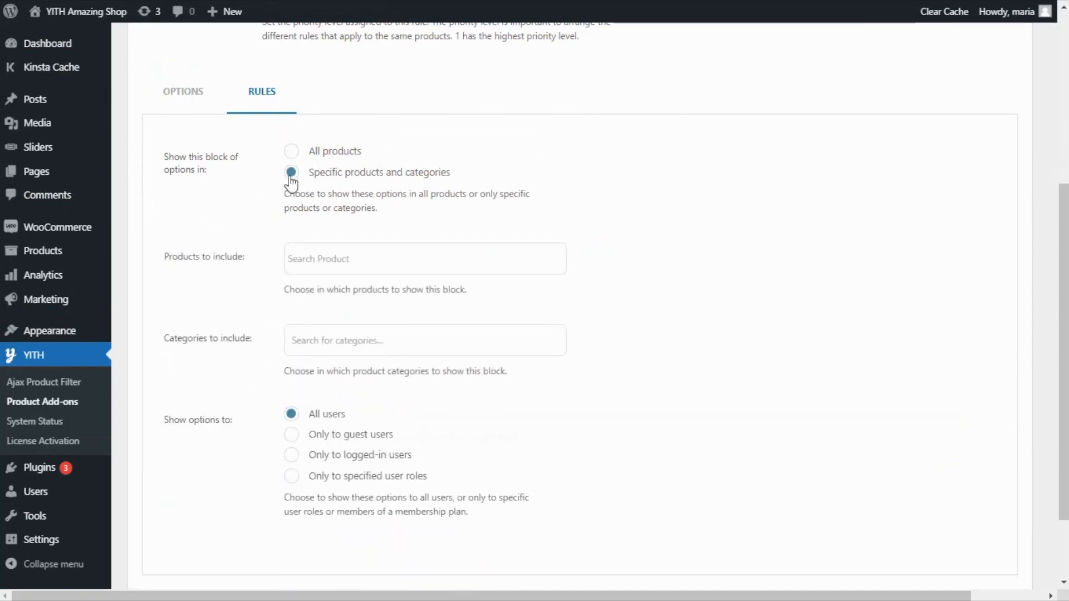
pyautogui.click(332, 255)
pyautogui.write('custom')
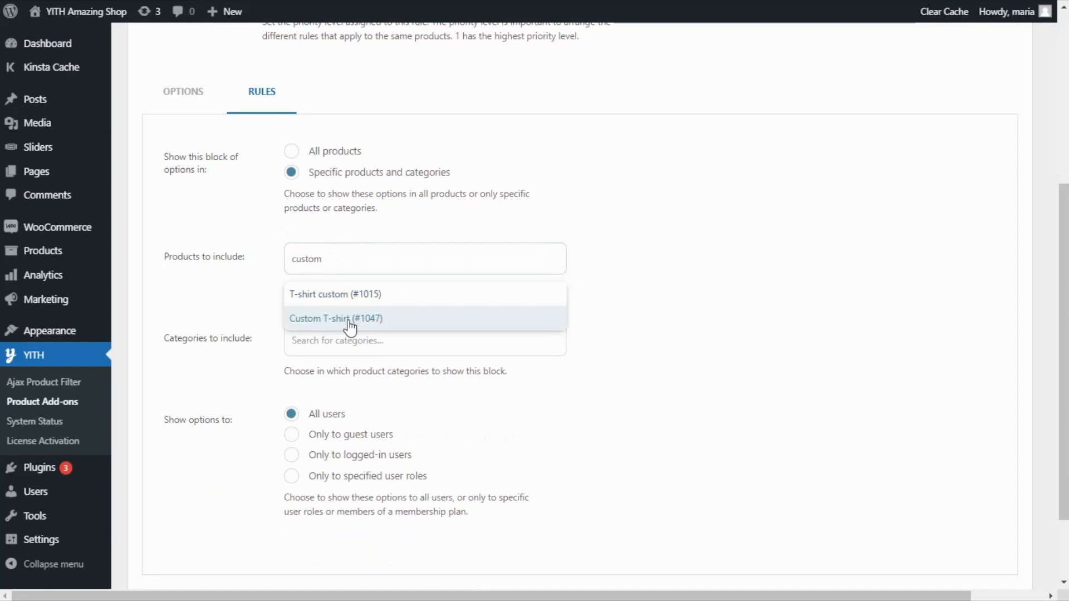
pyautogui.click(349, 319)
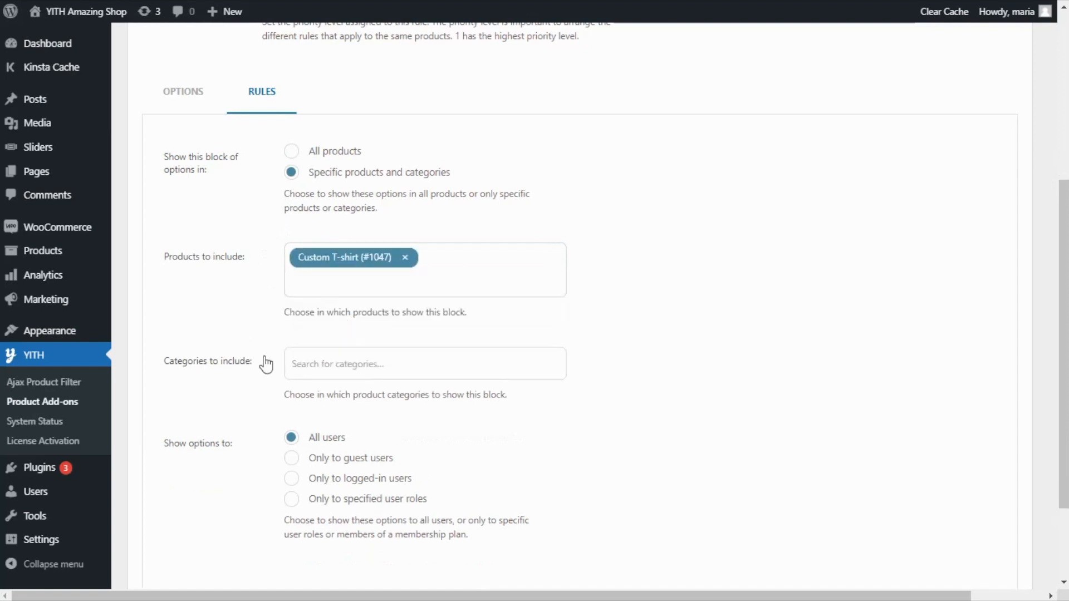
pyautogui.scroll(-2, 263, 373)
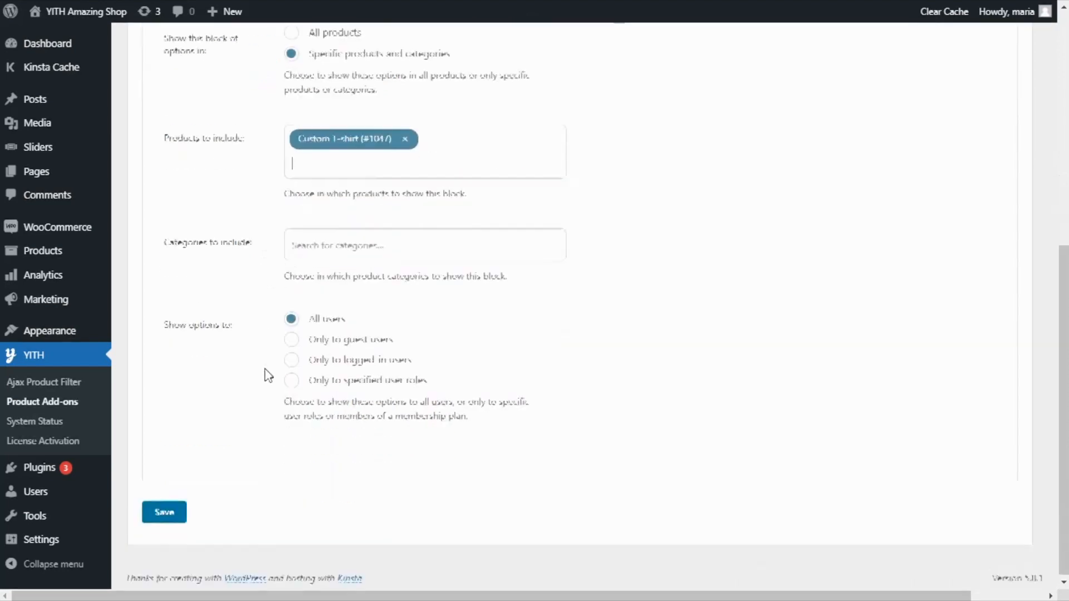
pyautogui.click(164, 515)
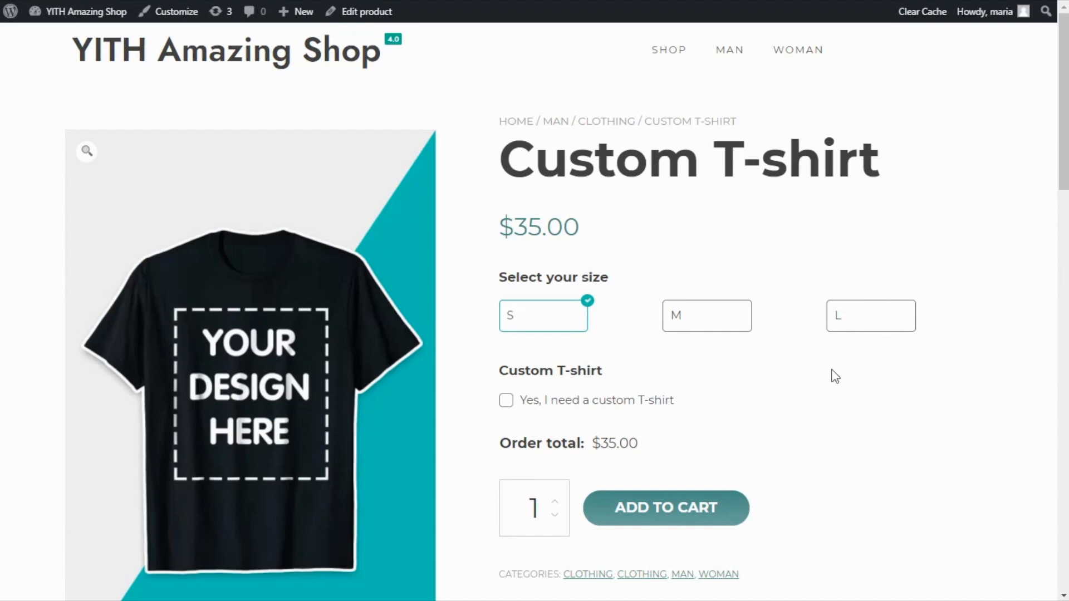
# Step: On the Custom T-shirt product page, select "Yes, I need a custom T-shirt" and examine the Custom Text field
pyautogui.scroll(-1, 835, 376)
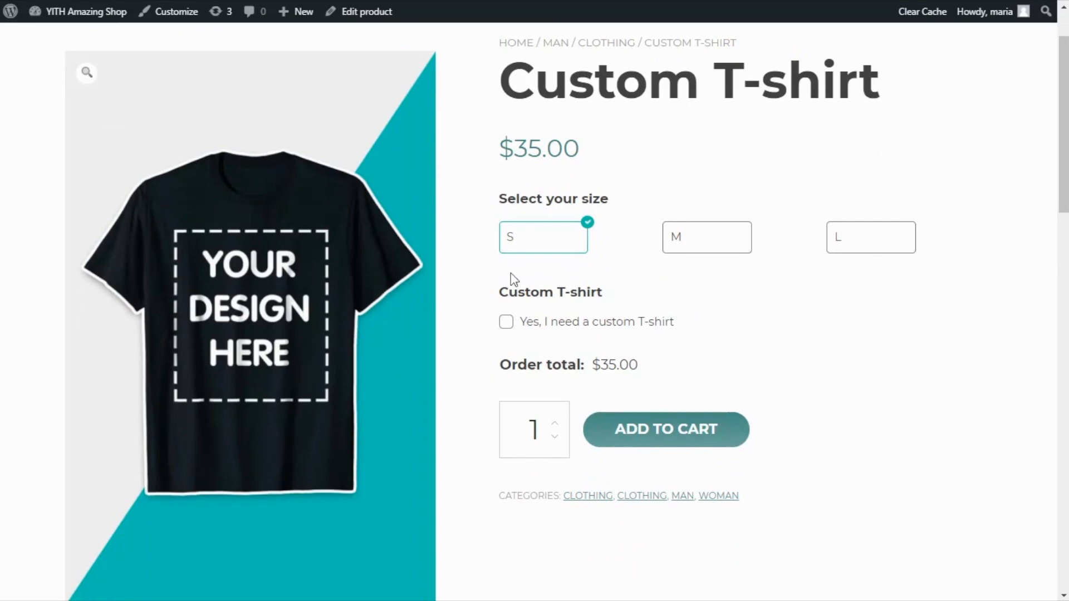
pyautogui.click(505, 329)
pyautogui.scroll(-1, 485, 337)
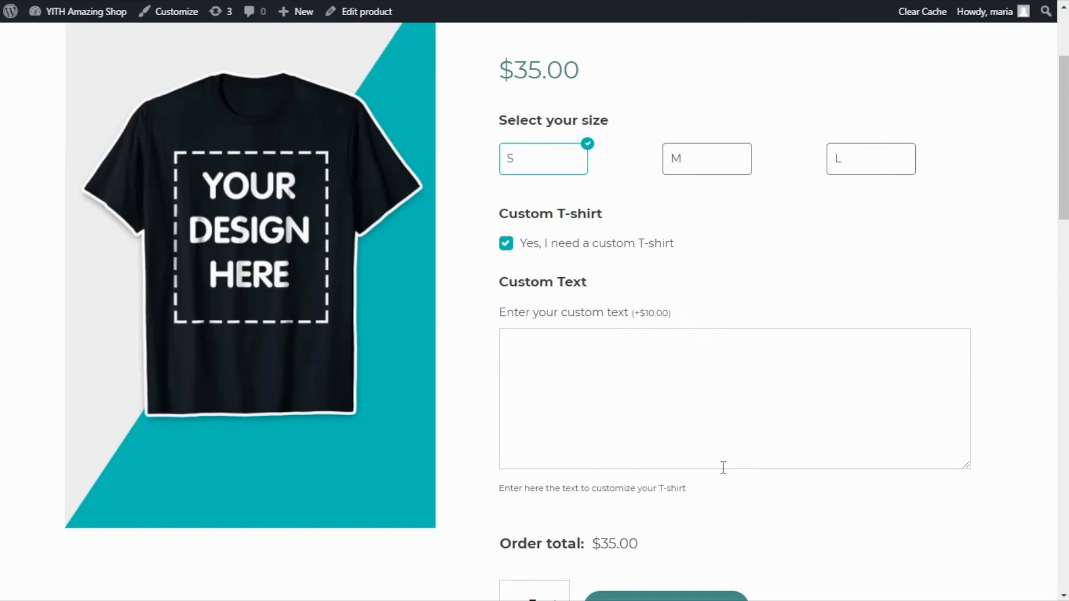
pyautogui.scroll(1, 723, 467)
pyautogui.scroll(1, 762, 396)
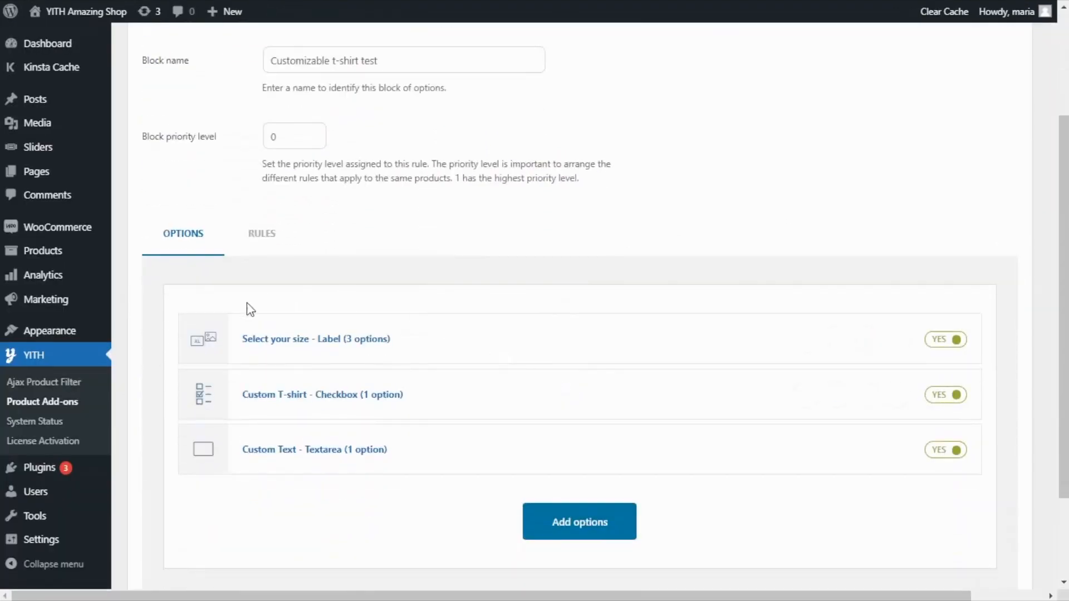
# Step: Disable the grid layout in the "Select your size" label's display settings, save it, and refresh the product page
pyautogui.click(281, 341)
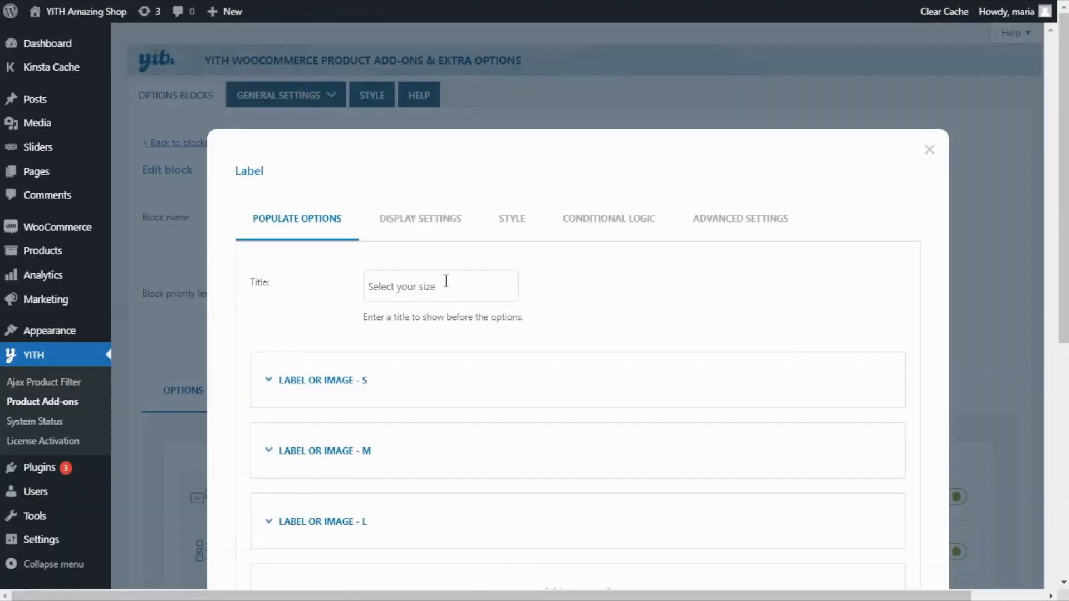
pyautogui.click(413, 233)
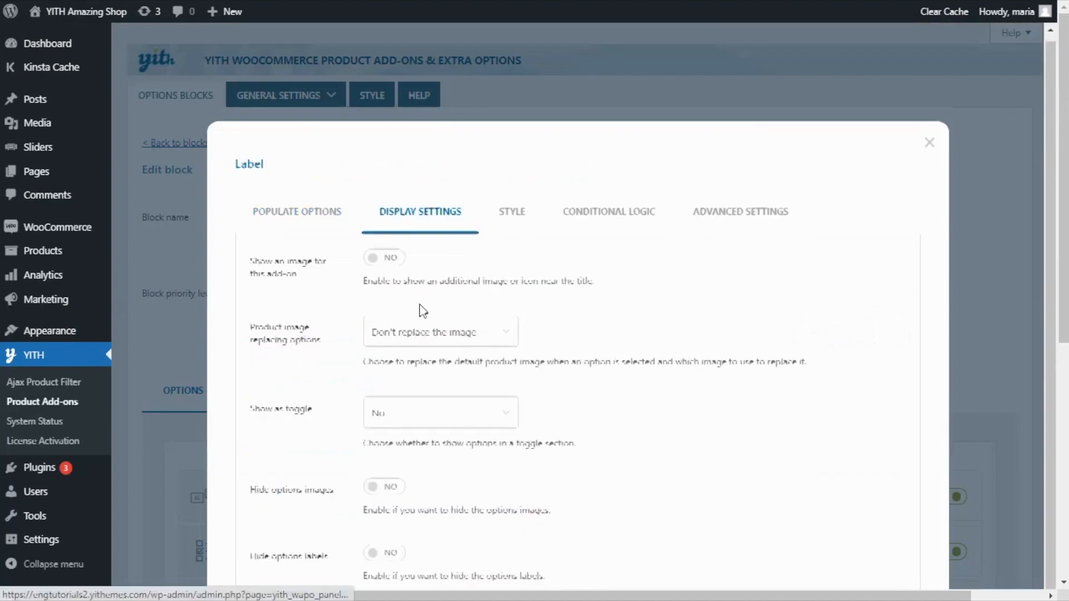
pyautogui.scroll(-9, 423, 311)
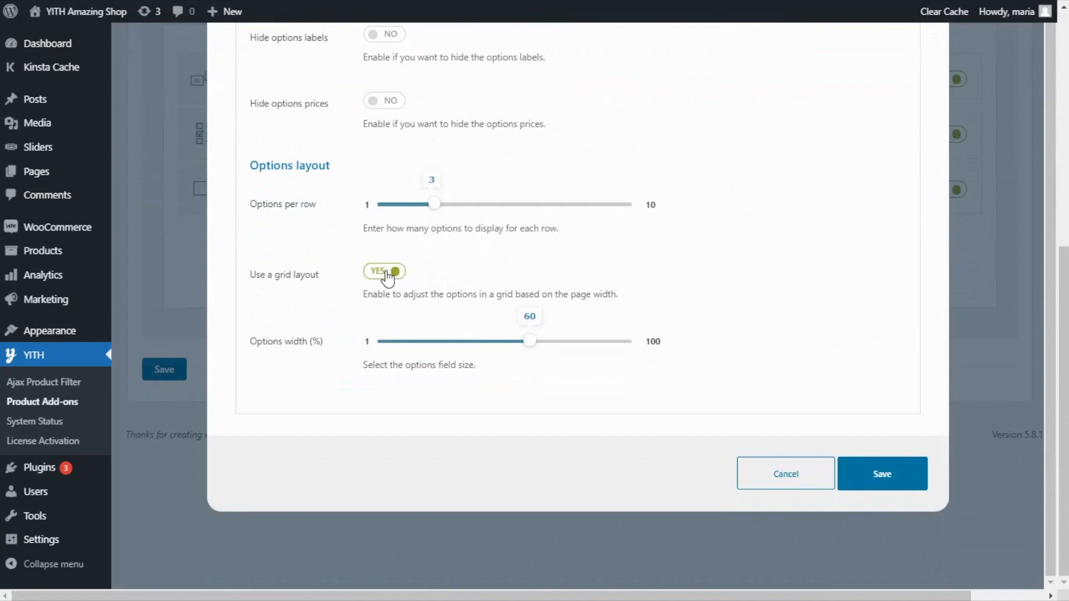
pyautogui.click(387, 272)
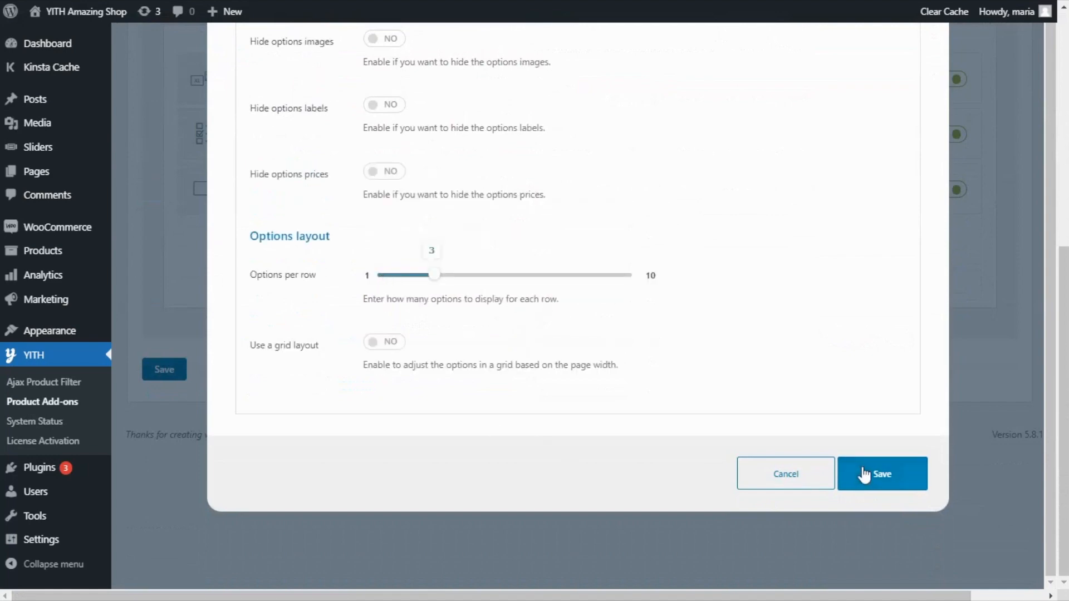
pyautogui.click(886, 472)
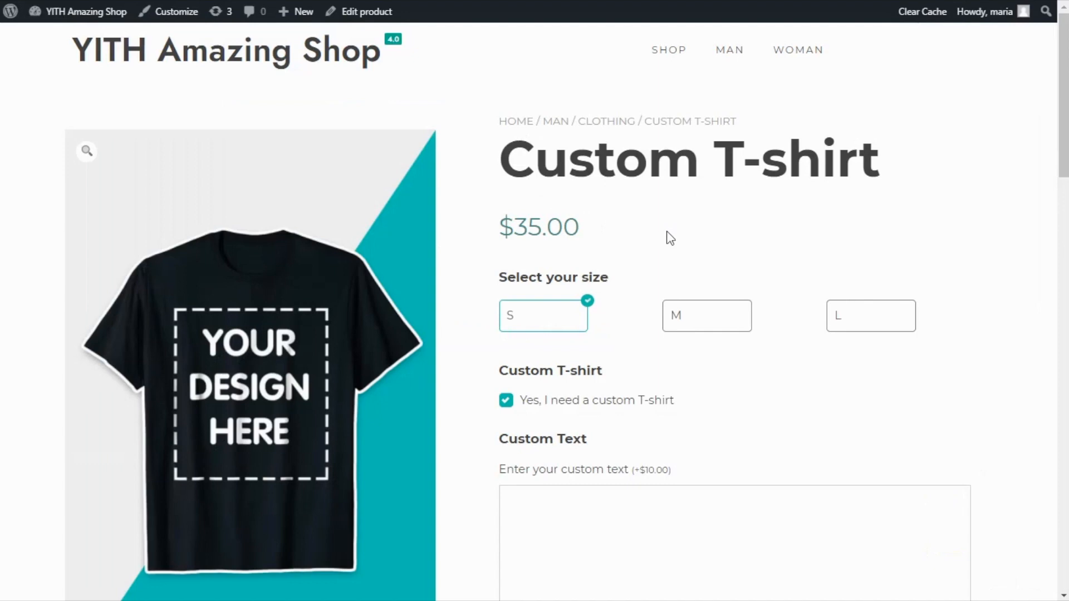
pyautogui.press('F5')
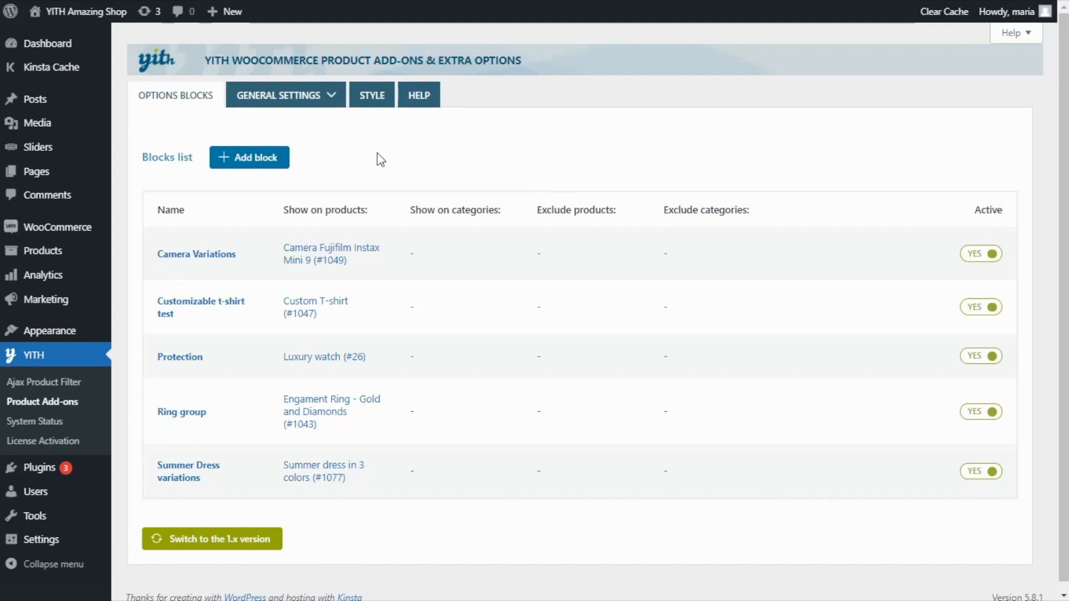
# Step: Review the plugin's general options, upload options, and cart and order settings
pyautogui.click(299, 98)
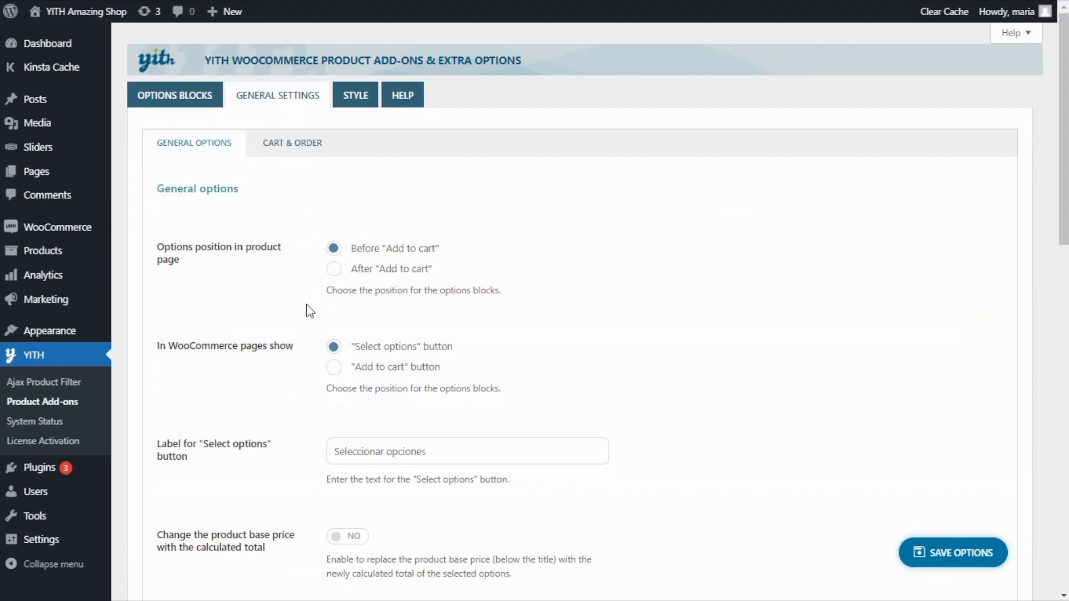
pyautogui.scroll(-13, 310, 311)
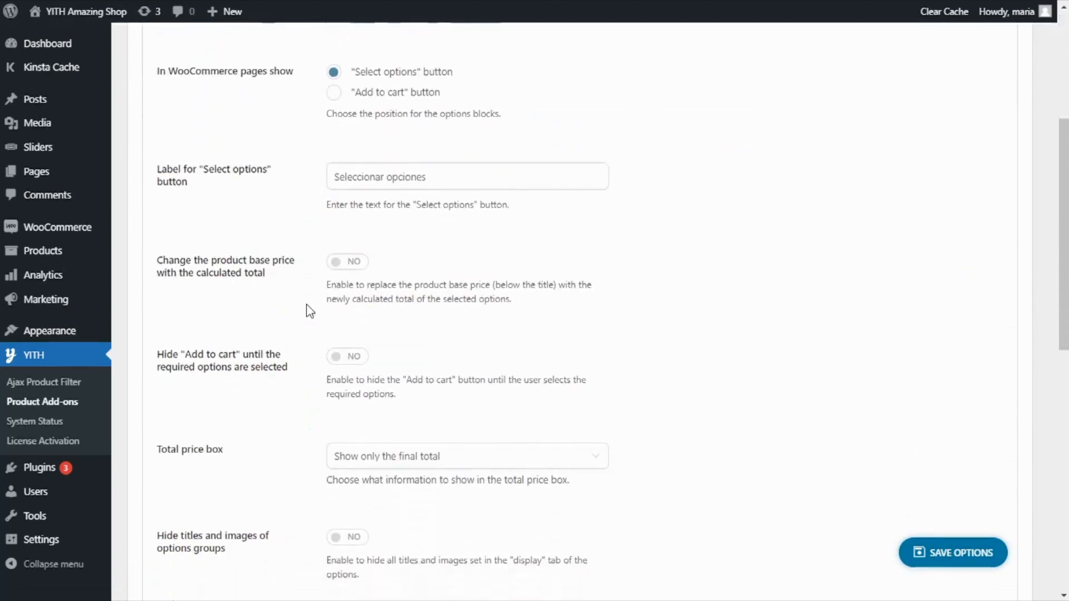
pyautogui.scroll(-1, 310, 311)
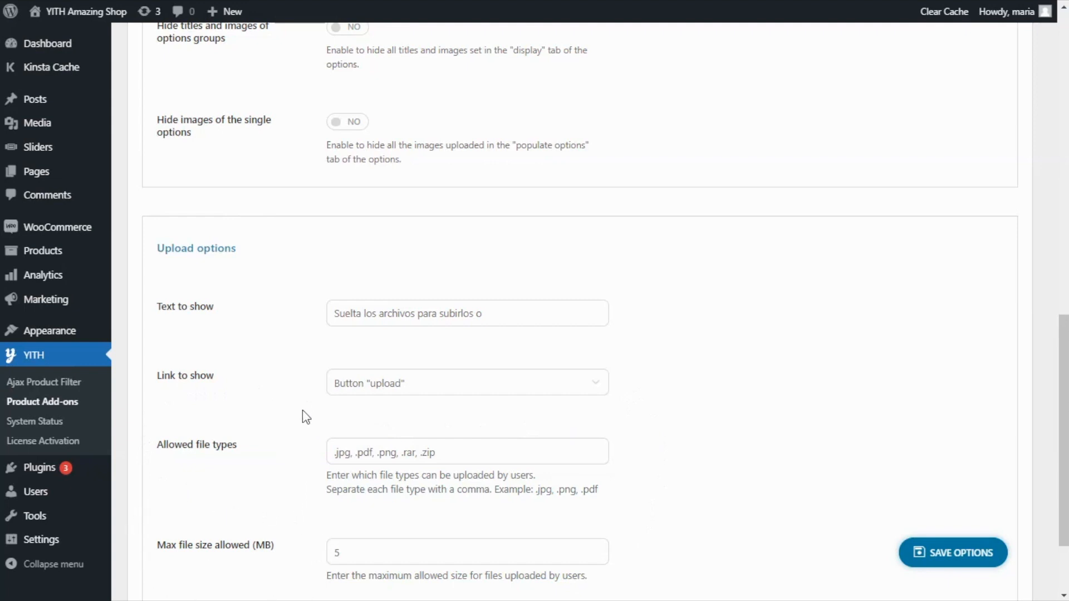
pyautogui.scroll(8, 281, 351)
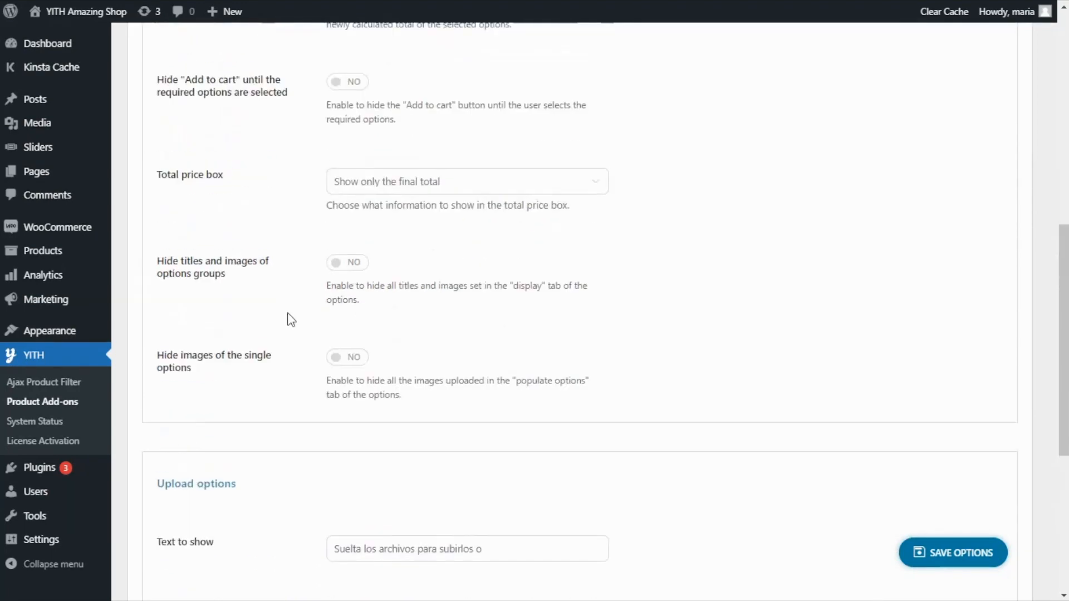
pyautogui.scroll(4, 292, 319)
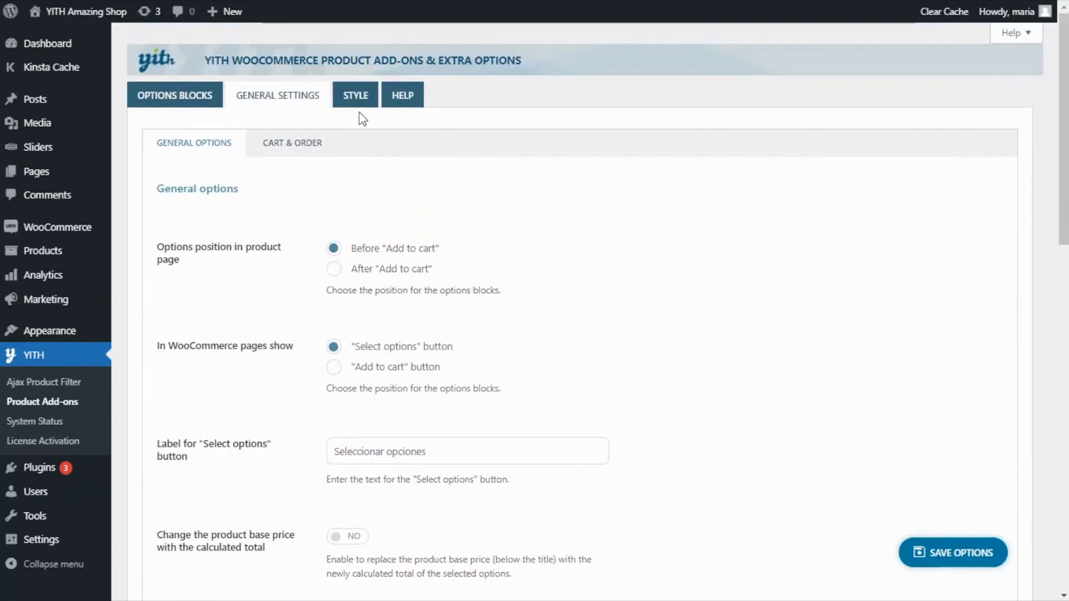
pyautogui.click(292, 158)
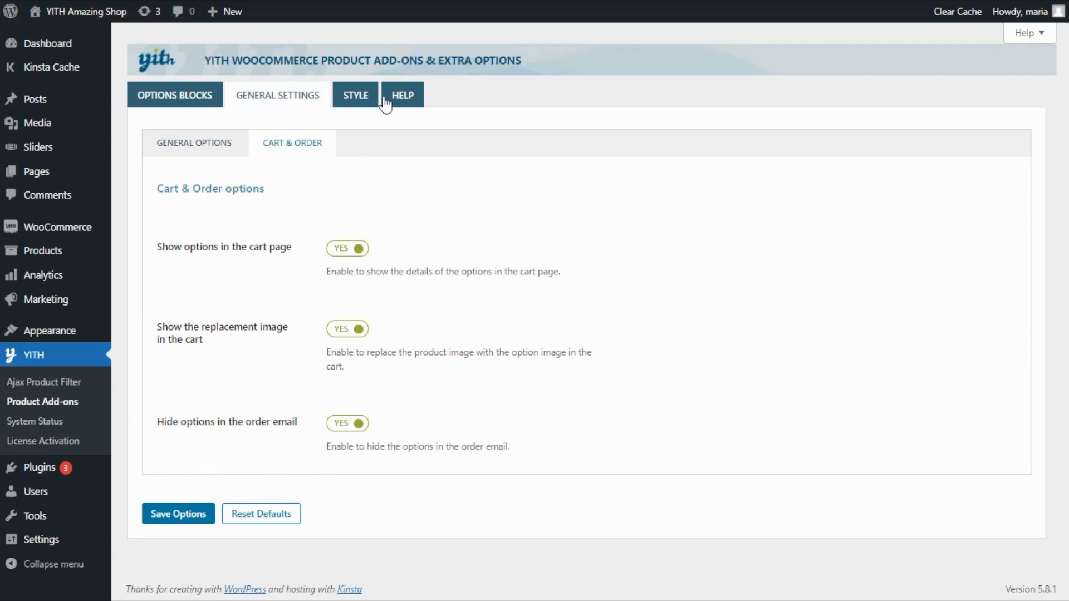
# Step: Review the plugin's style options for blocks, forms, color swatches, labels and images, and tooltips
pyautogui.click(359, 102)
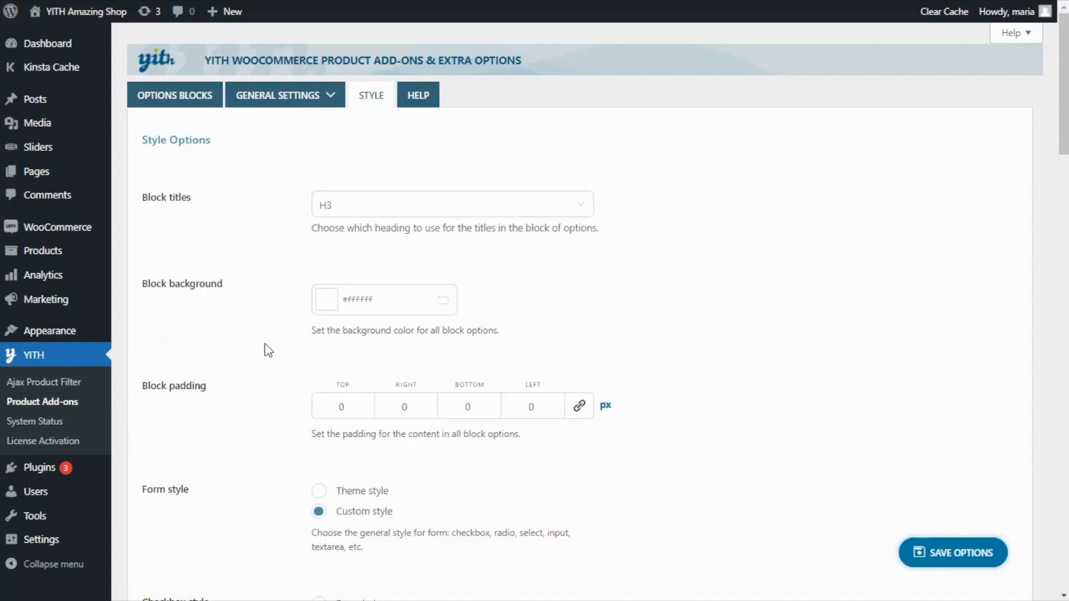
pyautogui.scroll(-3, 267, 347)
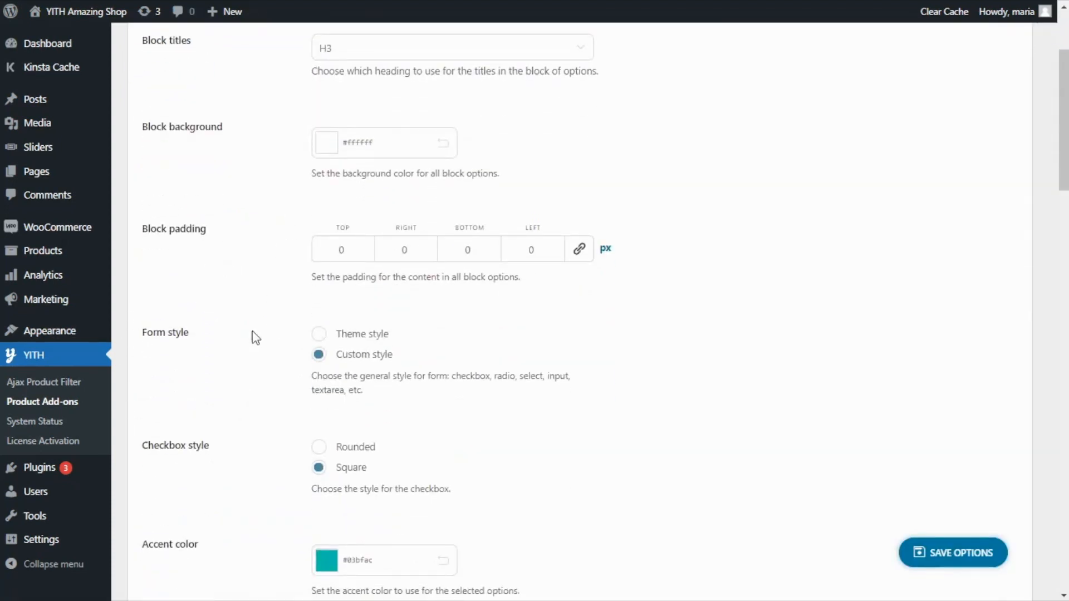
pyautogui.scroll(-3, 253, 311)
pyautogui.scroll(-4, 238, 303)
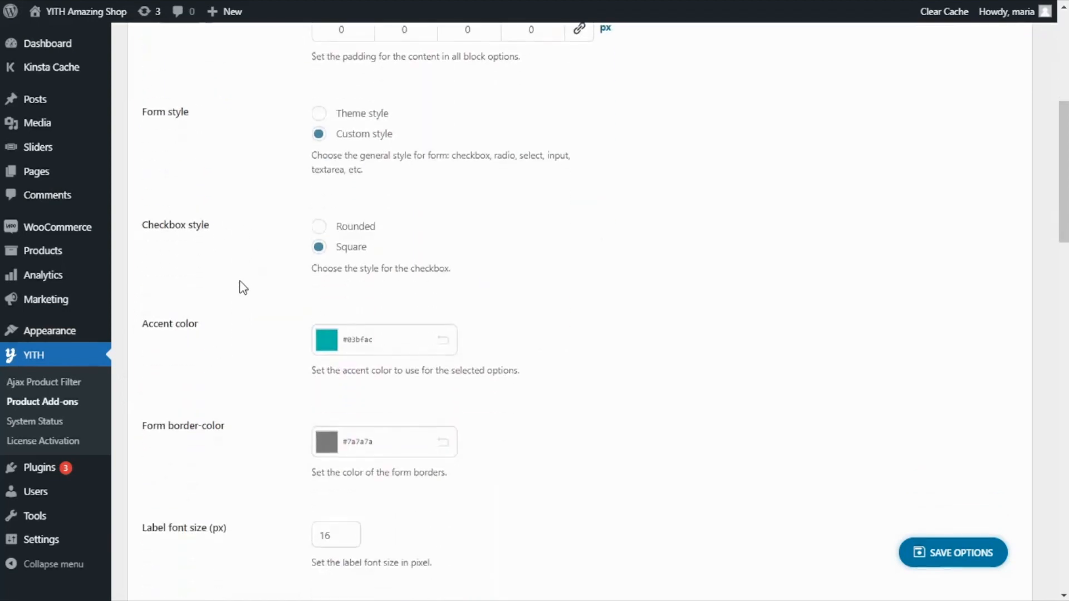
pyautogui.scroll(-3, 301, 245)
pyautogui.scroll(-3, 287, 235)
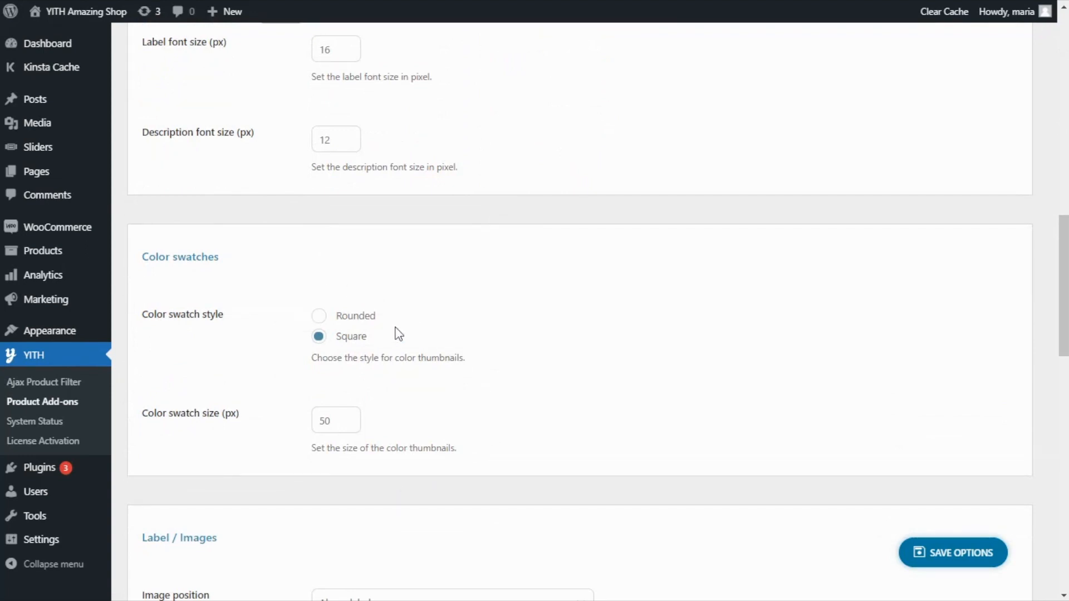
pyautogui.scroll(-5, 486, 351)
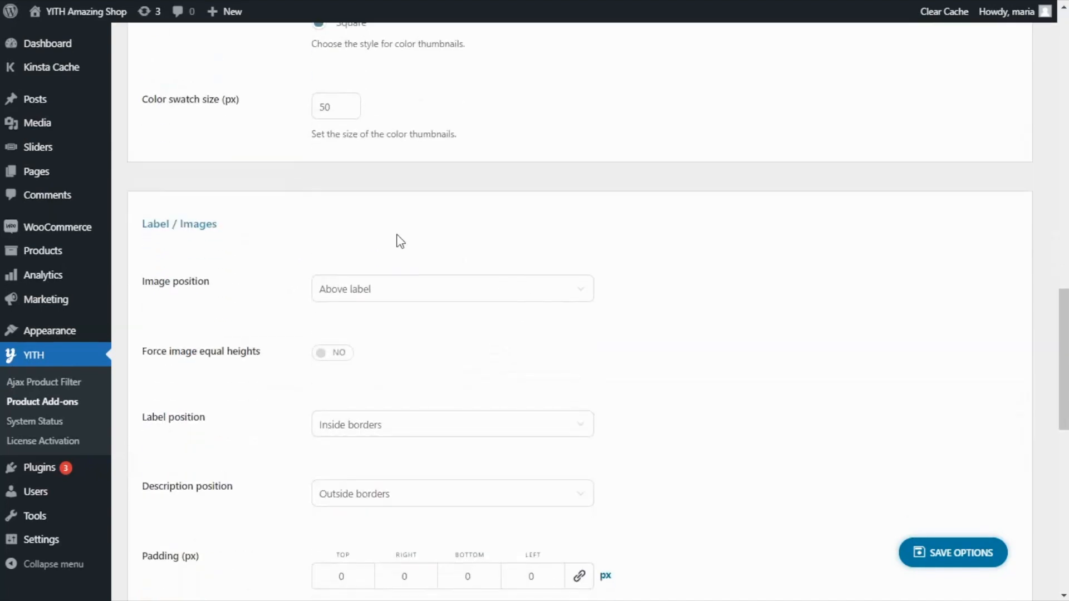
pyautogui.scroll(-6, 589, 379)
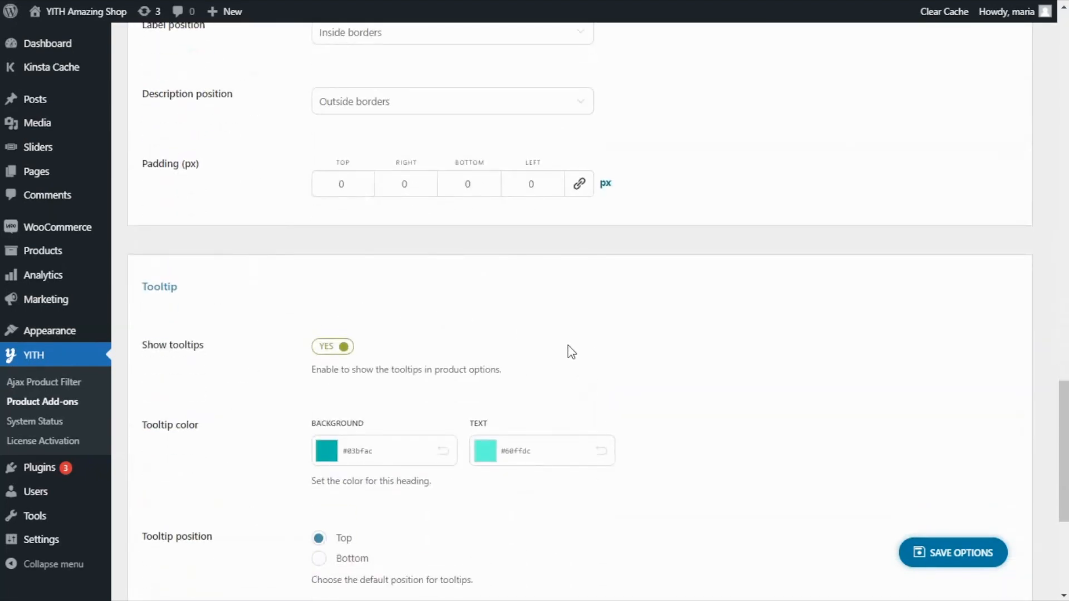
pyautogui.scroll(3, 601, 334)
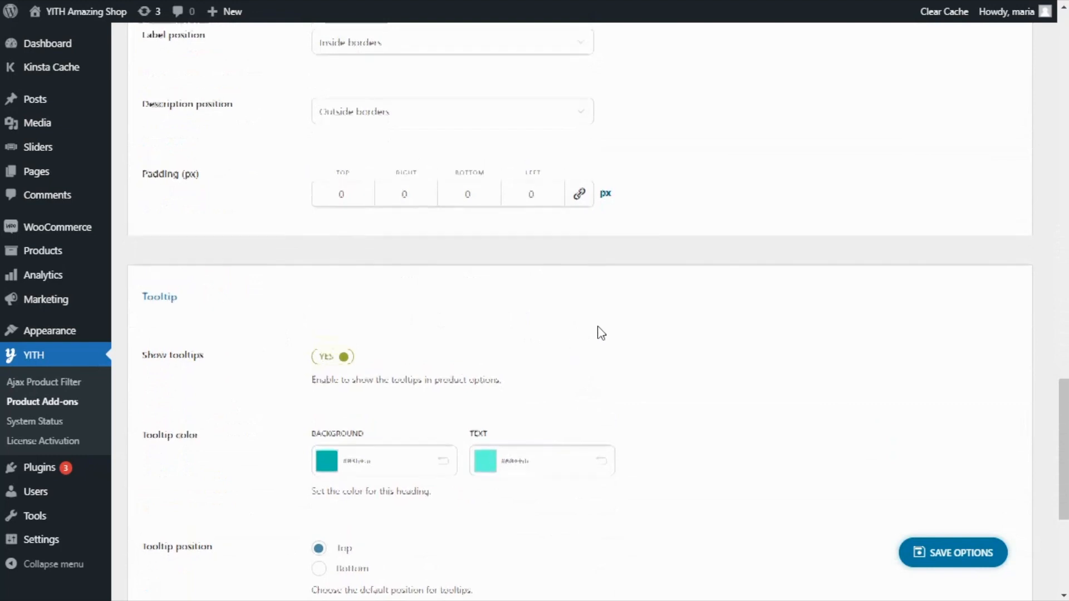
pyautogui.scroll(3, 599, 330)
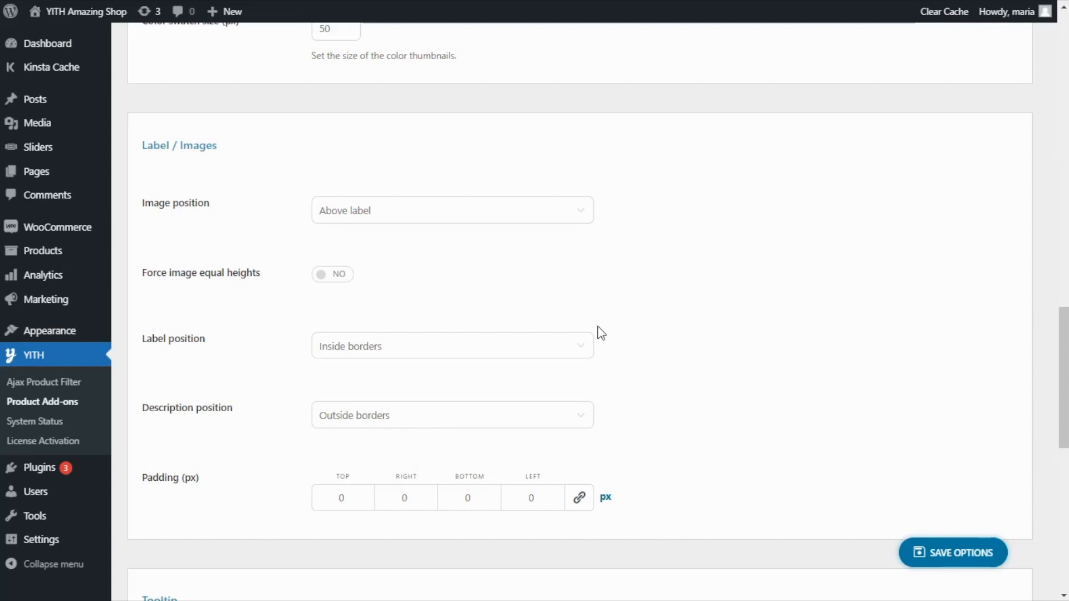
pyautogui.scroll(2, 597, 332)
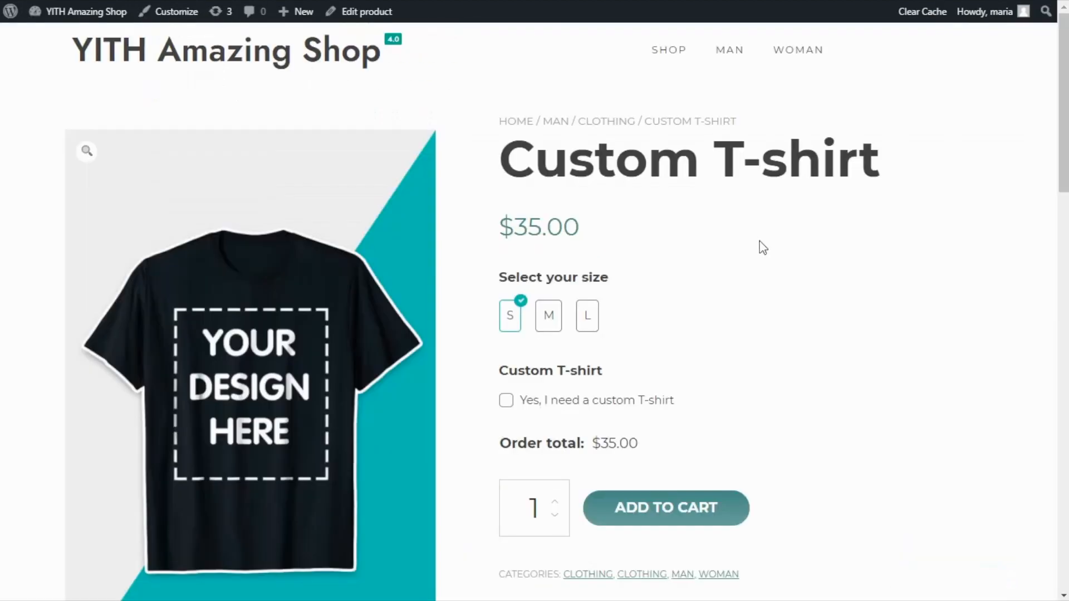
# Step: On the Custom T-shirt product page, choose size M, select "Yes, I need a custom T-shirt" and enter the custom text "Test message"
pyautogui.click(550, 317)
pyautogui.click(506, 401)
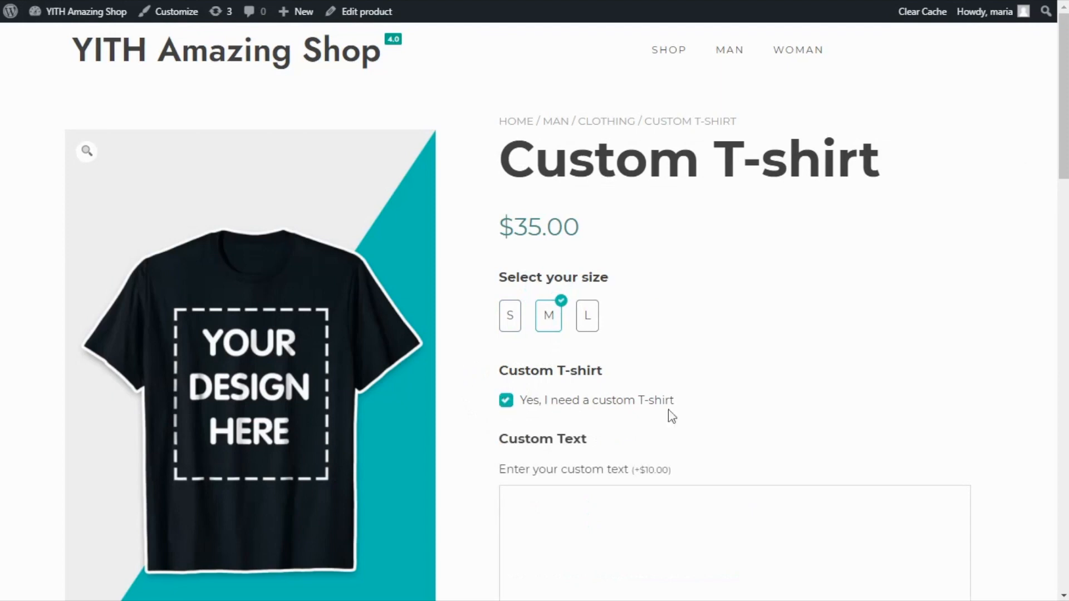
pyautogui.scroll(-4, 733, 361)
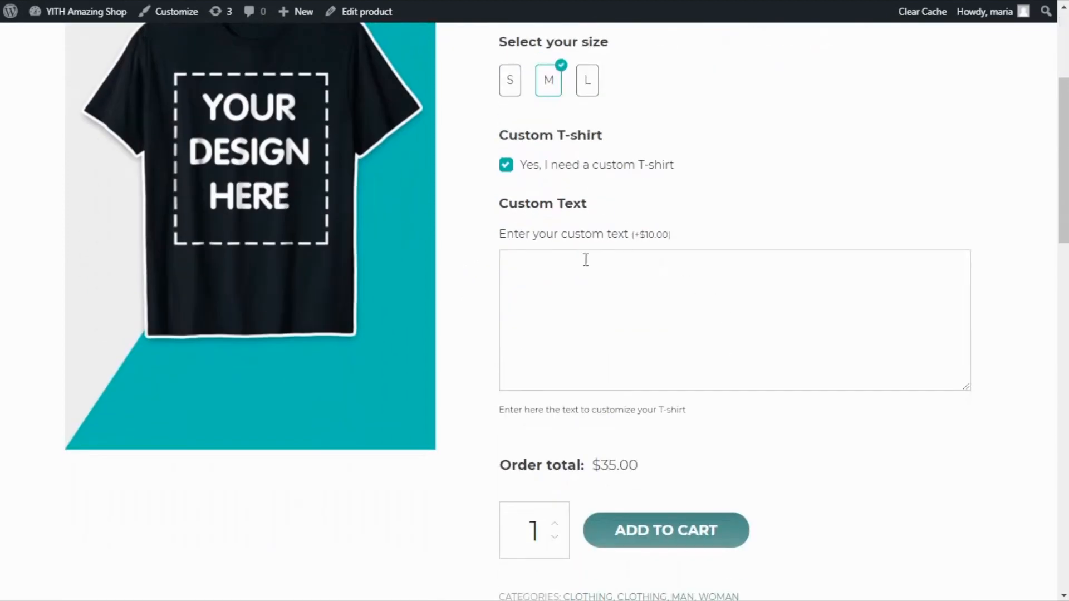
pyautogui.click(548, 280)
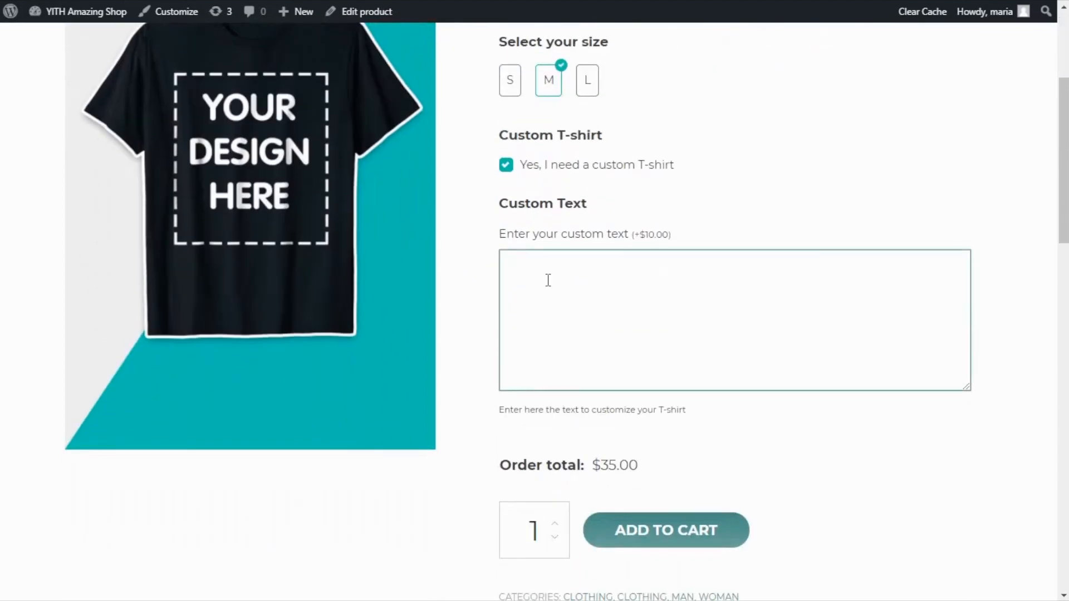
pyautogui.write('Test message')
# Step: Add the customized T-shirt to the cart and view the cart
pyautogui.scroll(-3, 746, 270)
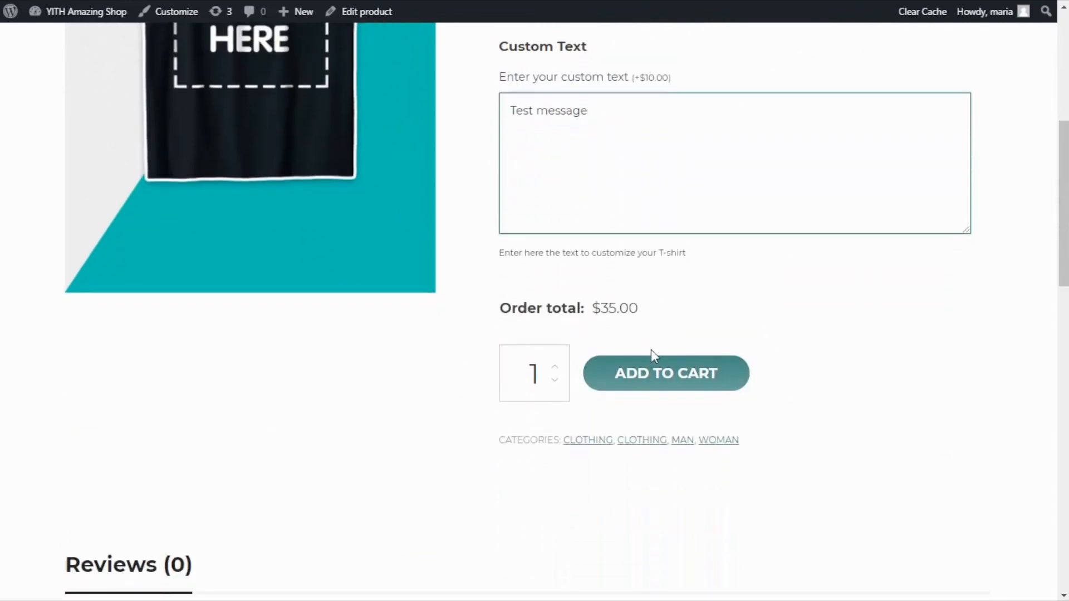
pyautogui.click(657, 374)
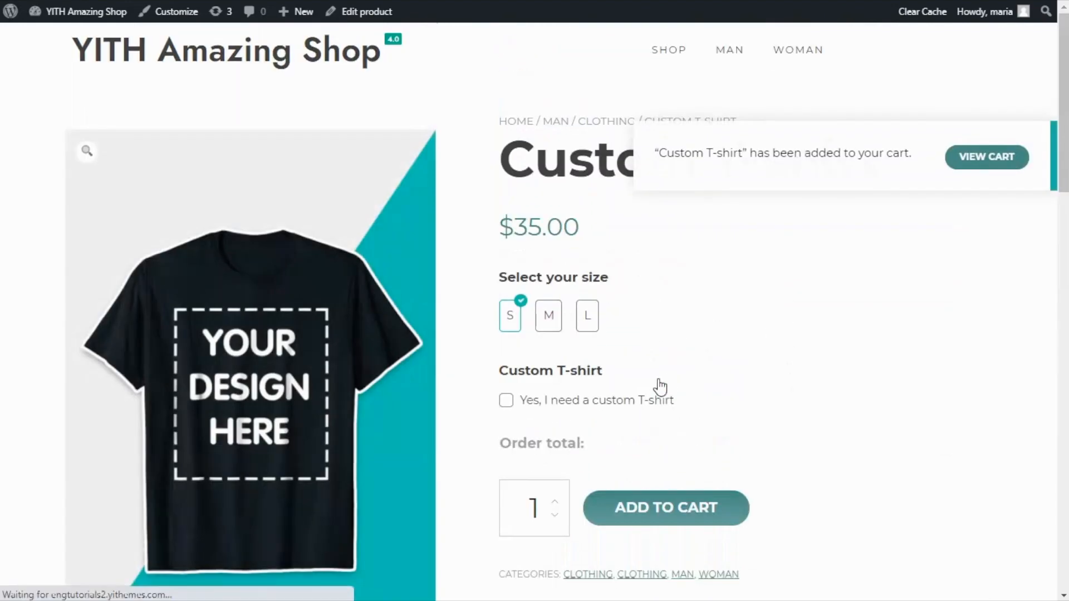
pyautogui.click(983, 161)
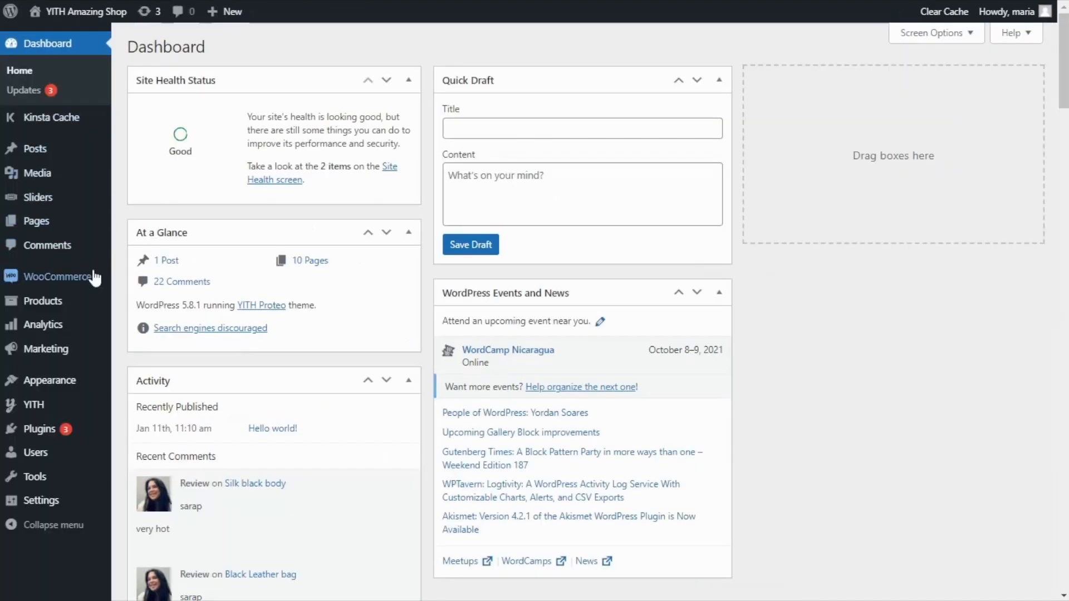
# Step: Open the on-hold order from the WooCommerce orders list in the admin area
pyautogui.moveTo(111, 276)
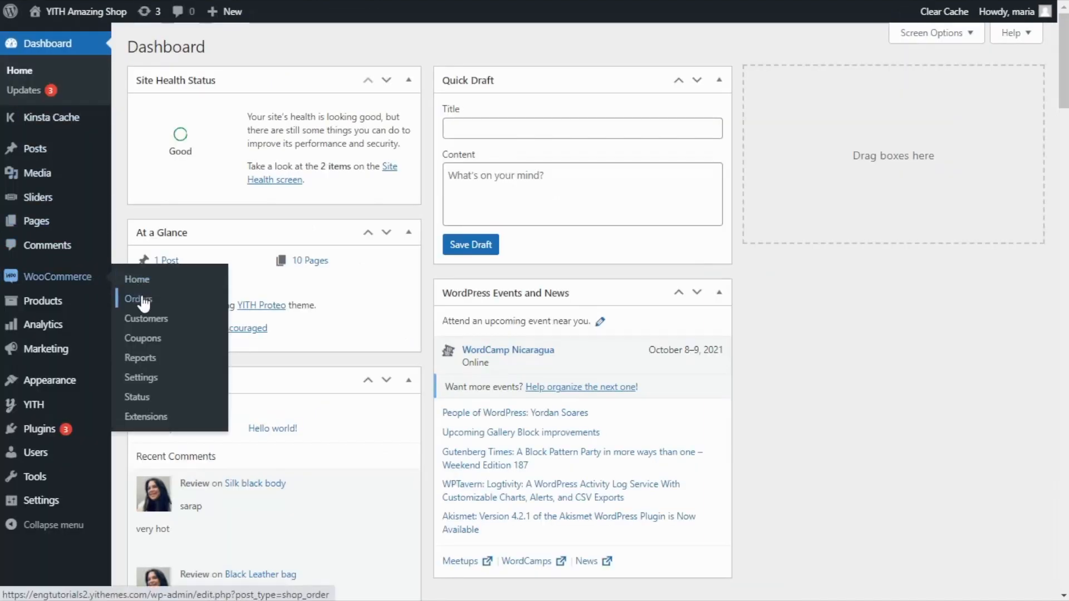
pyautogui.click(143, 301)
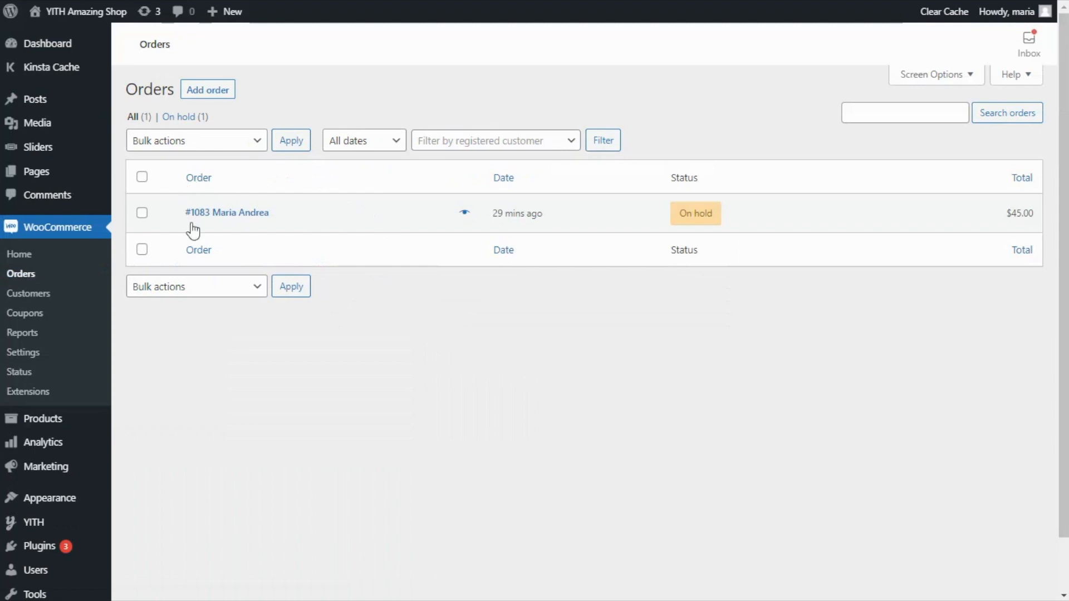
pyautogui.click(232, 222)
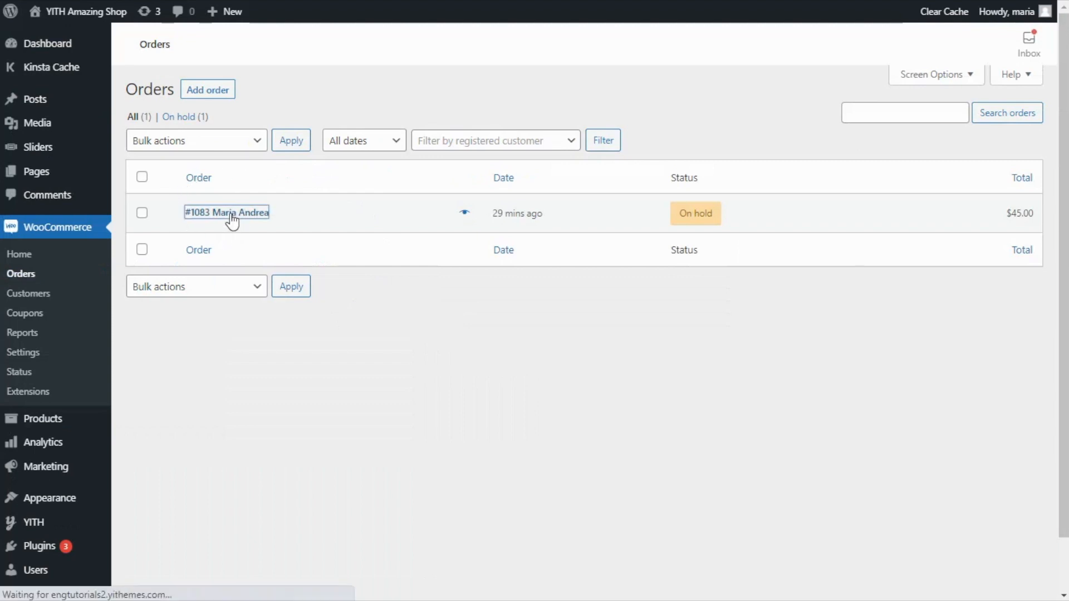